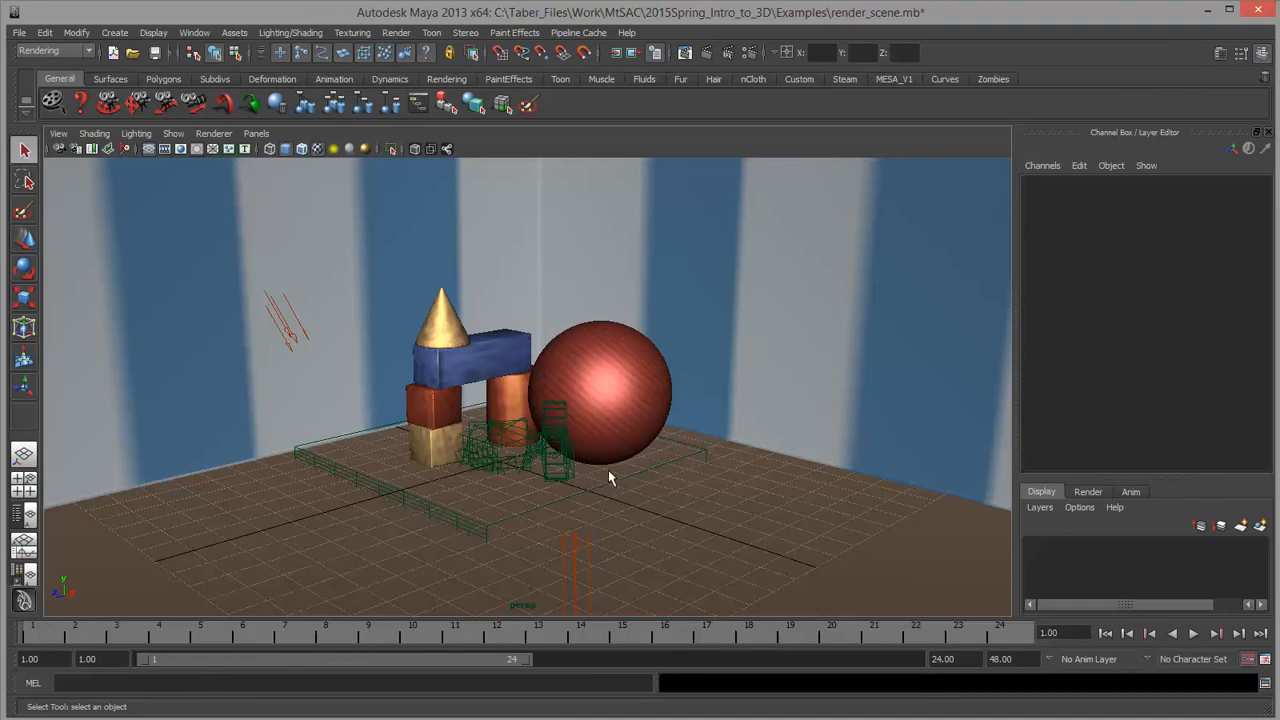
Select the ShotCam camera in the scene and look through it in the viewport.
right_click_drag(700, 460, 422, 460, "alt")
left_click_drag(422, 460, 400, 480, "alt")
left_click(579, 436)
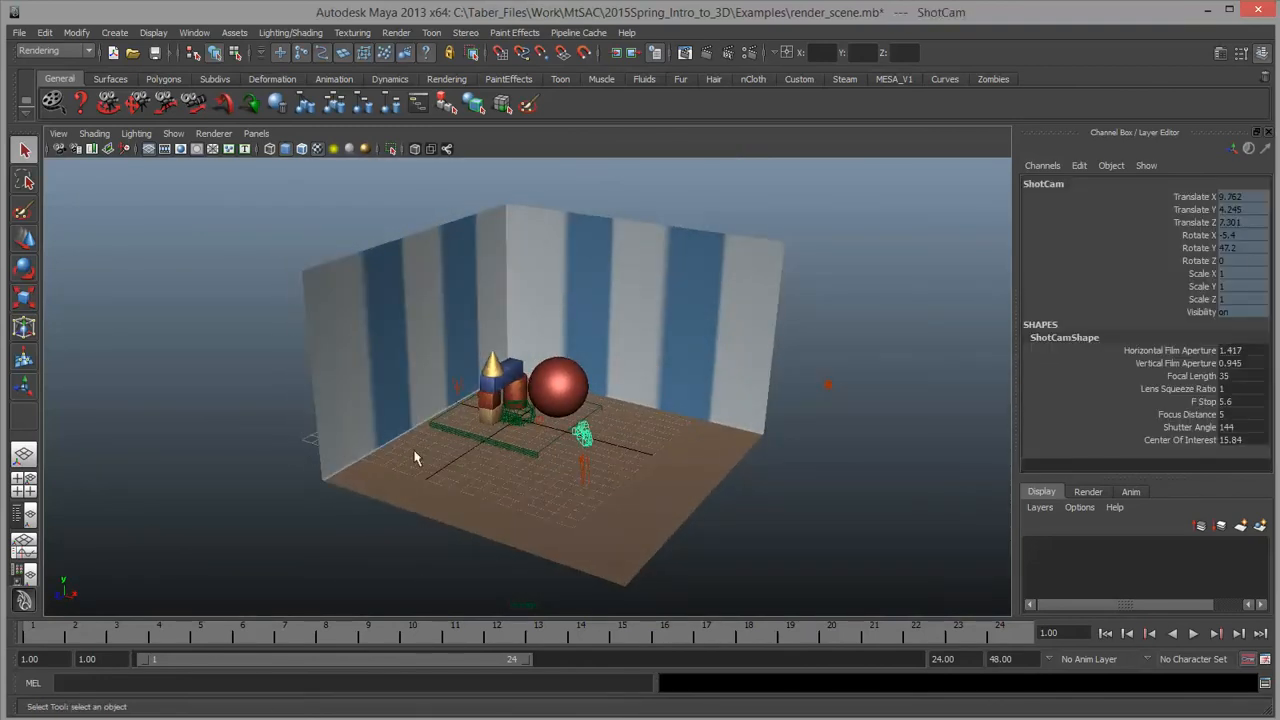
left_click(256, 133)
mouse_move(280, 155)
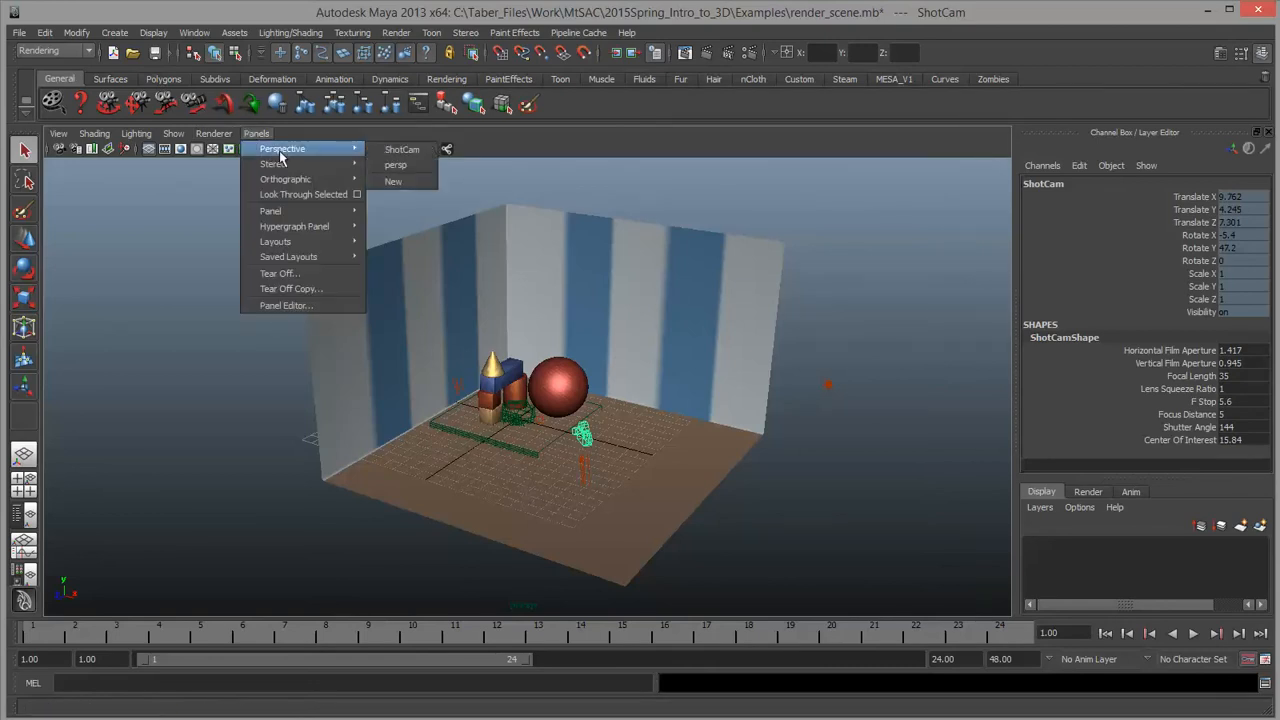
left_click(402, 149)
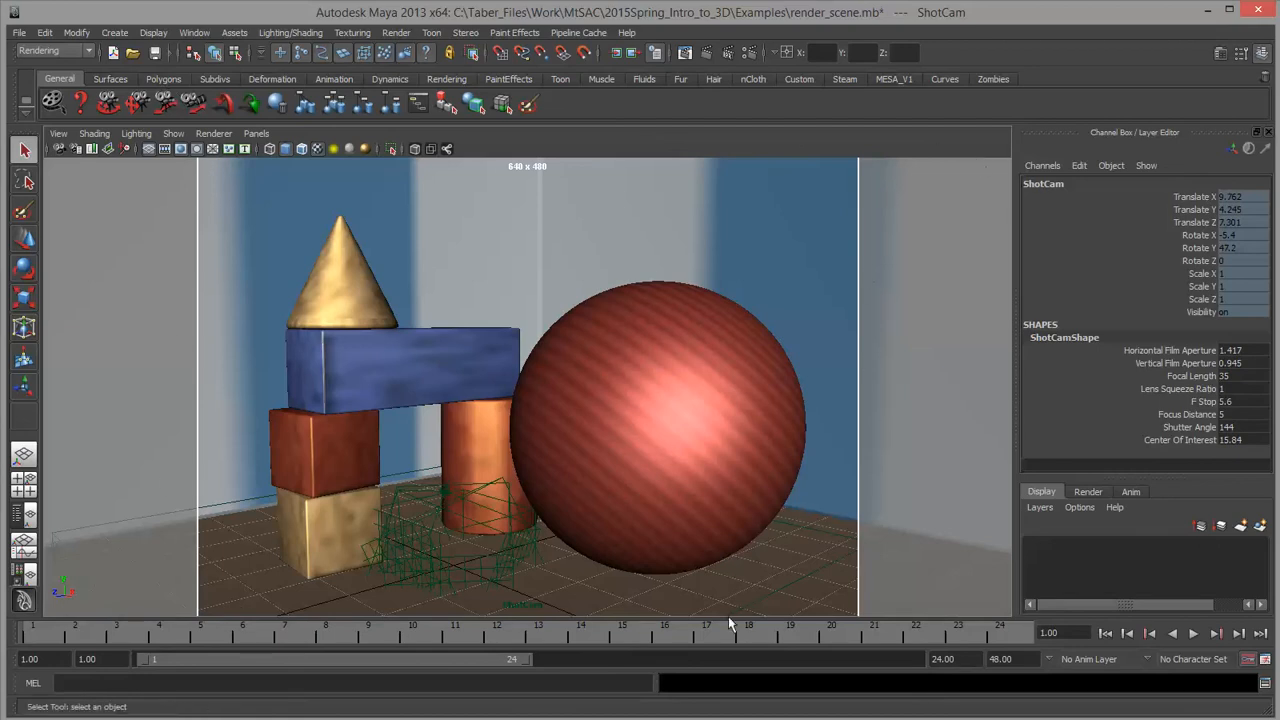
Select the ShotCam view's camera and set its camera settings to Overscan.
left_click(60, 134)
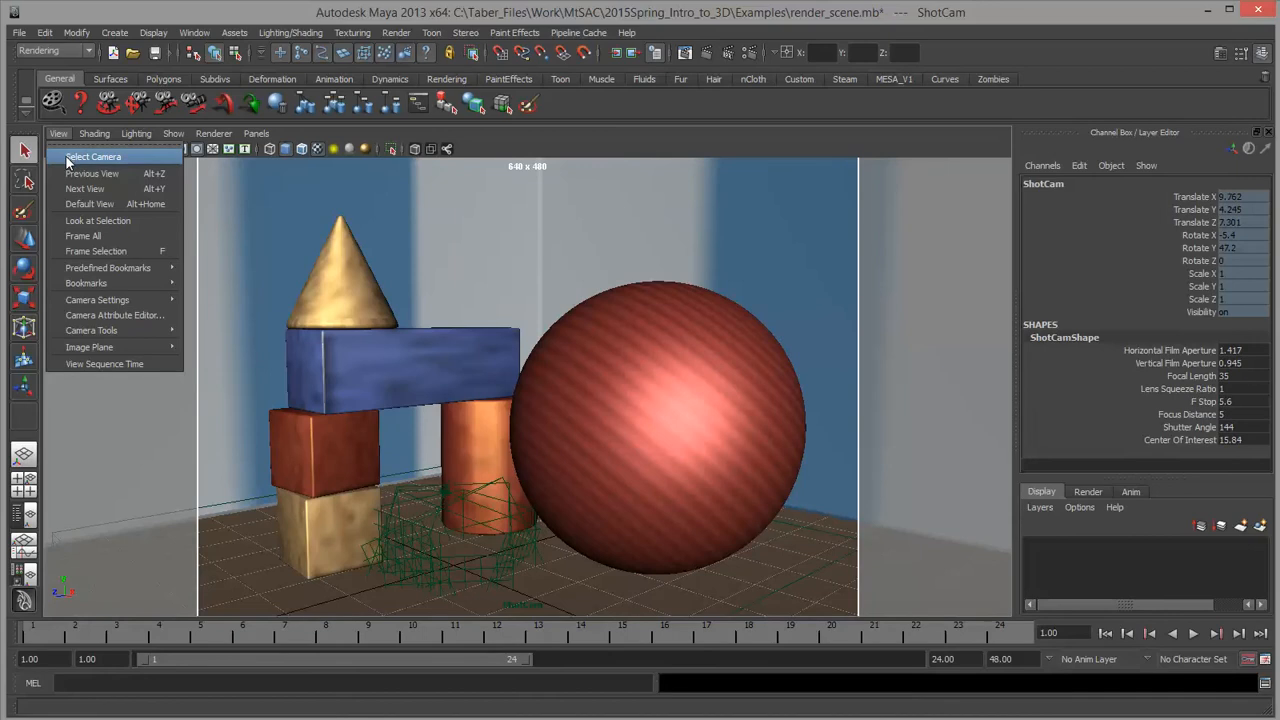
left_click(66, 156)
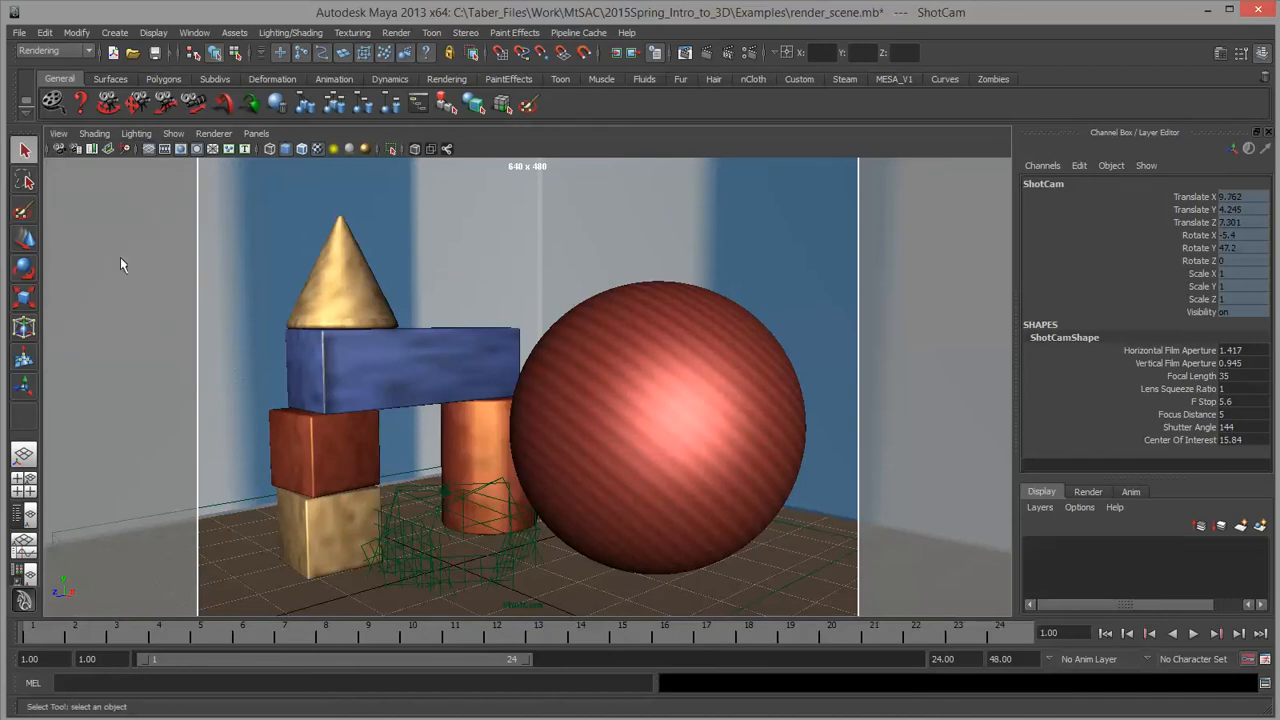
left_click(59, 133)
mouse_move(96, 287)
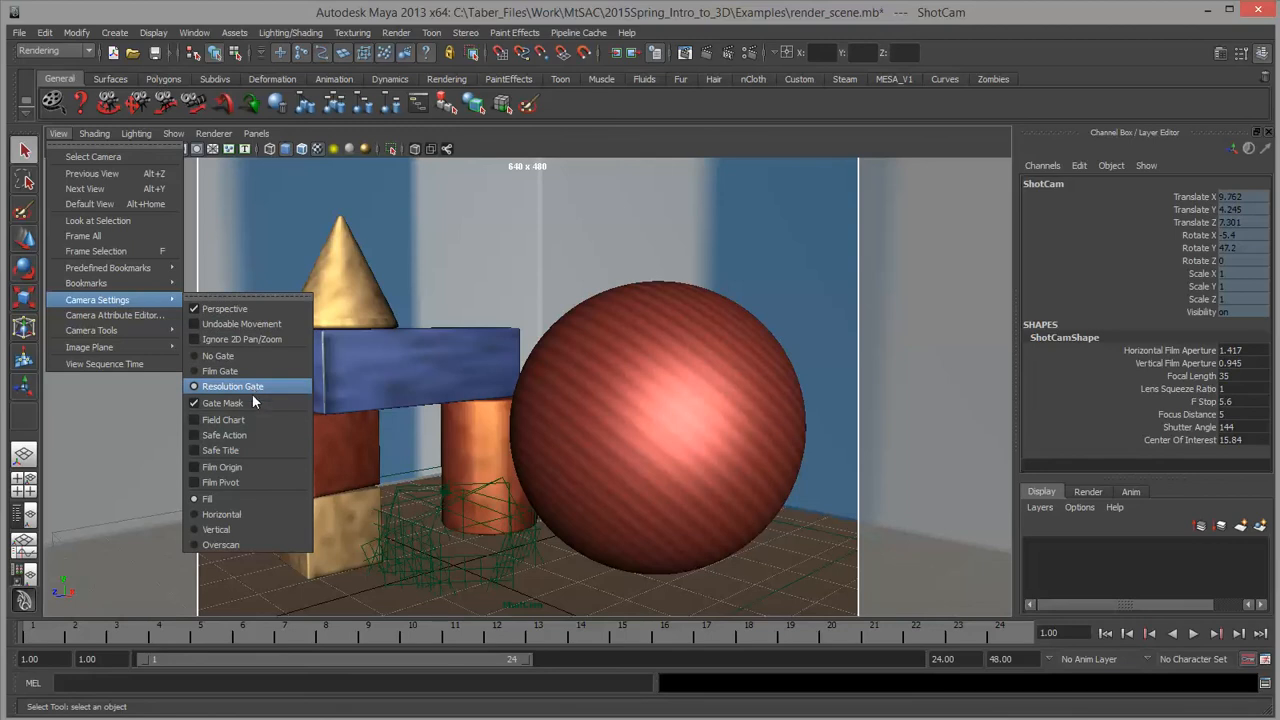
left_click(240, 543)
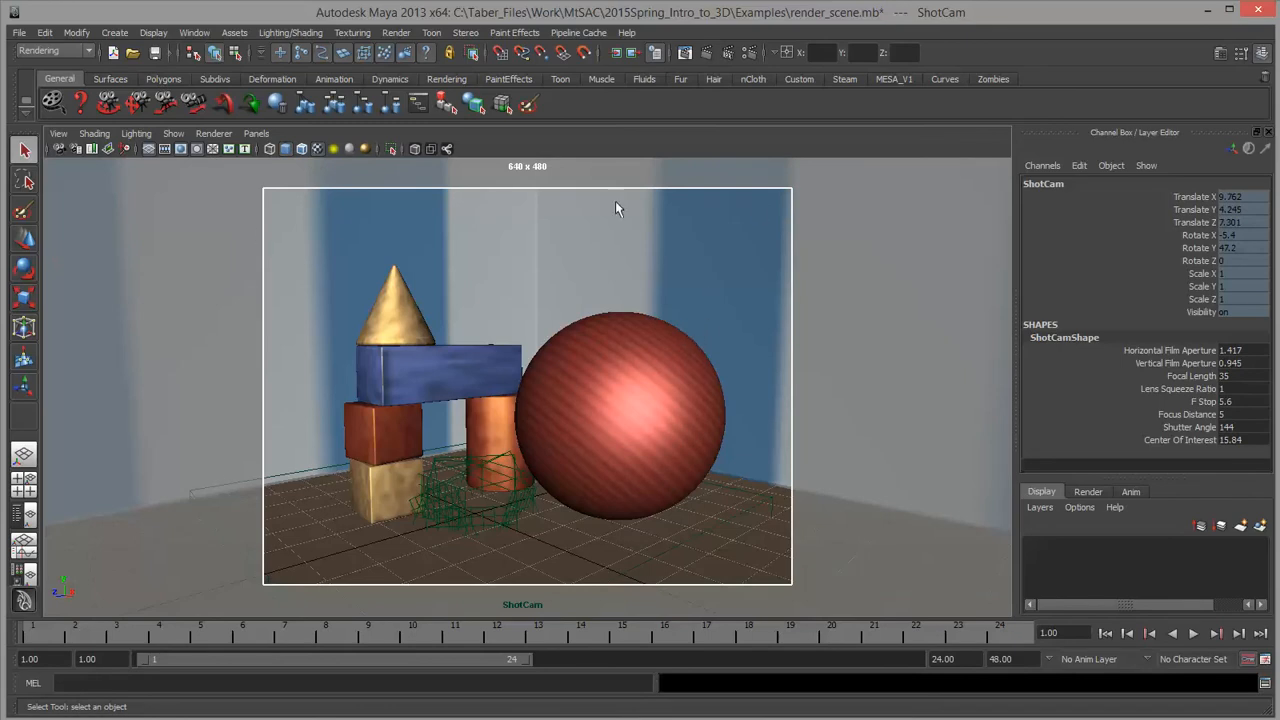
In the Render Settings, keep mental ray as the renderer and apply the Production quality preset.
left_click(748, 54)
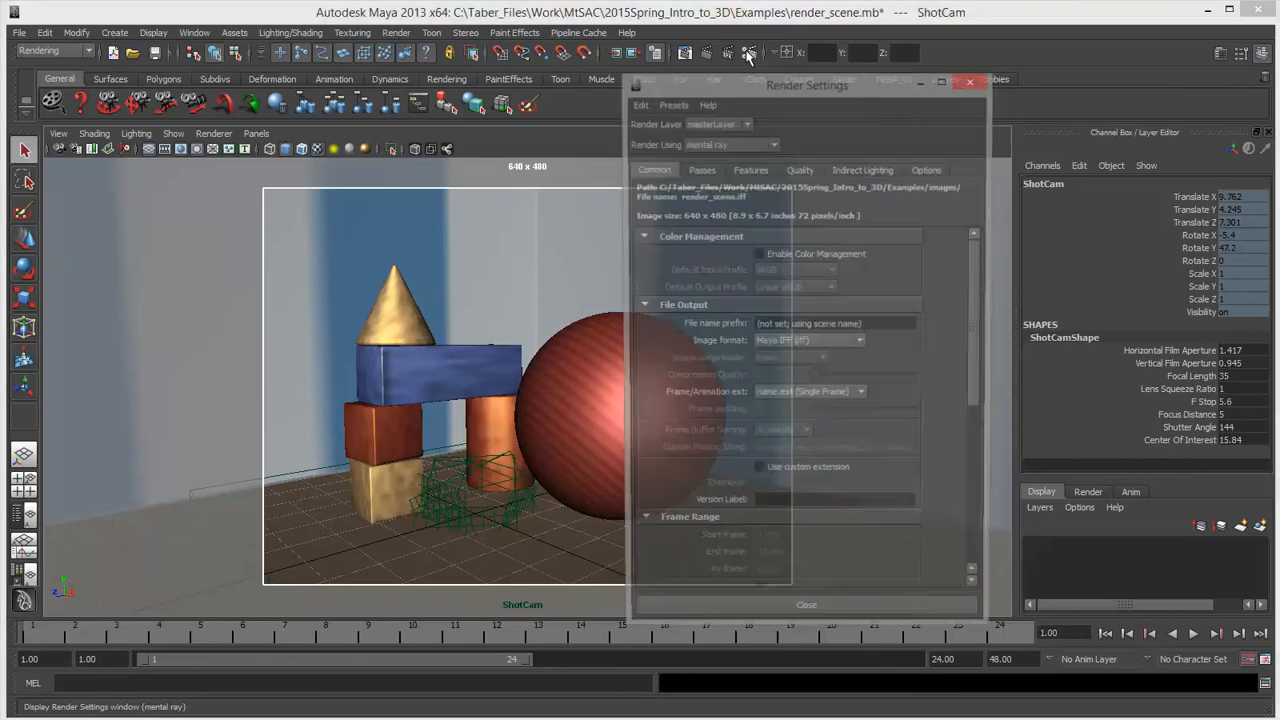
left_click_drag(773, 82, 759, 88)
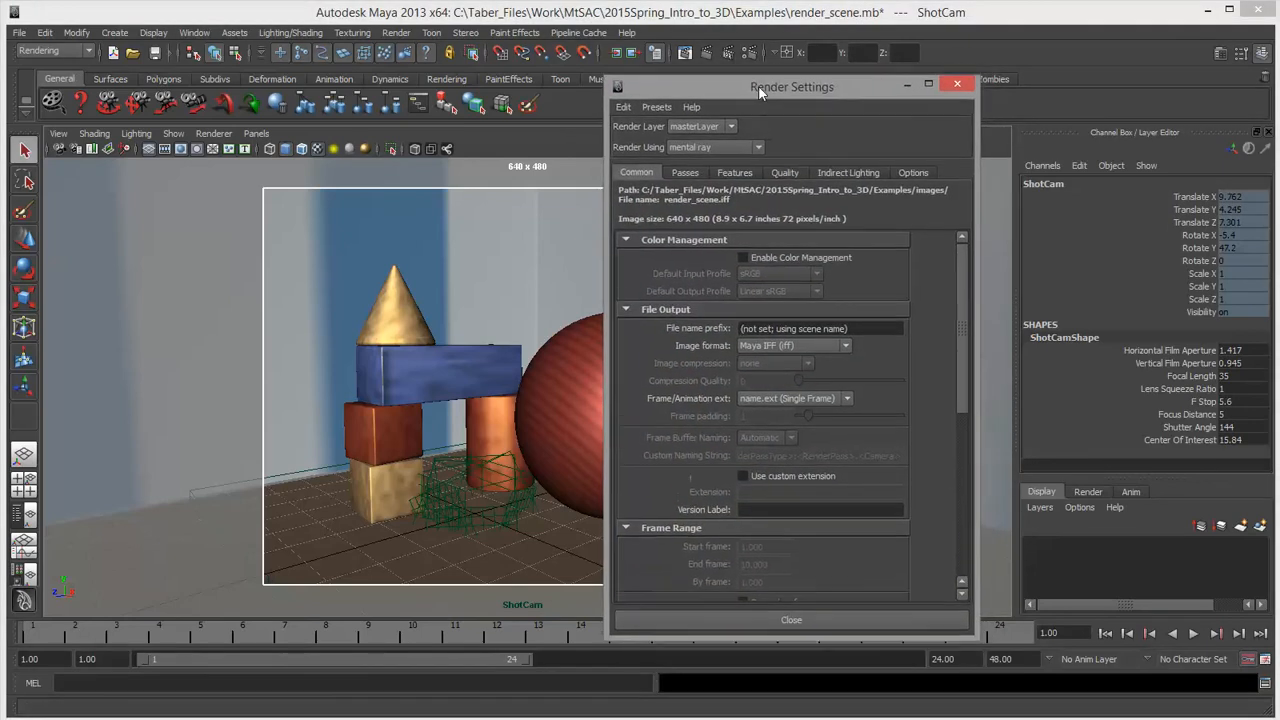
left_click(729, 142)
left_click(718, 194)
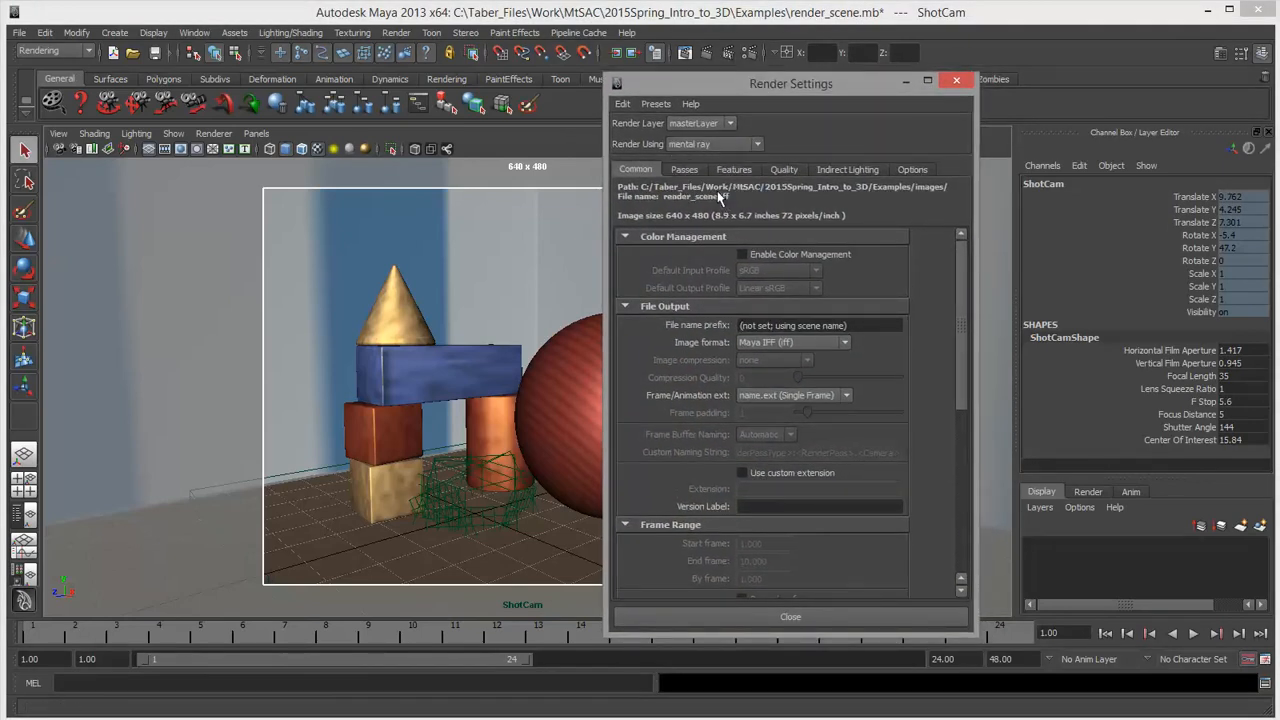
left_click(784, 170)
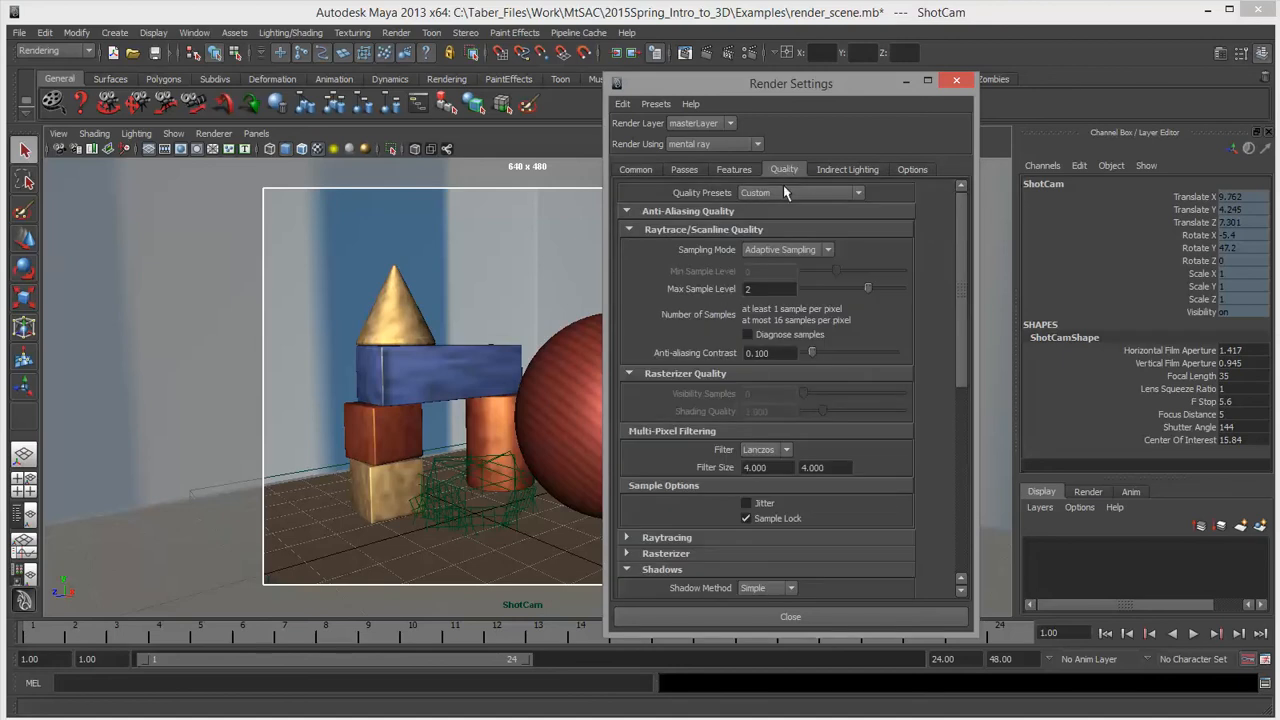
left_click(790, 193)
scroll(780, 270, "down", 2)
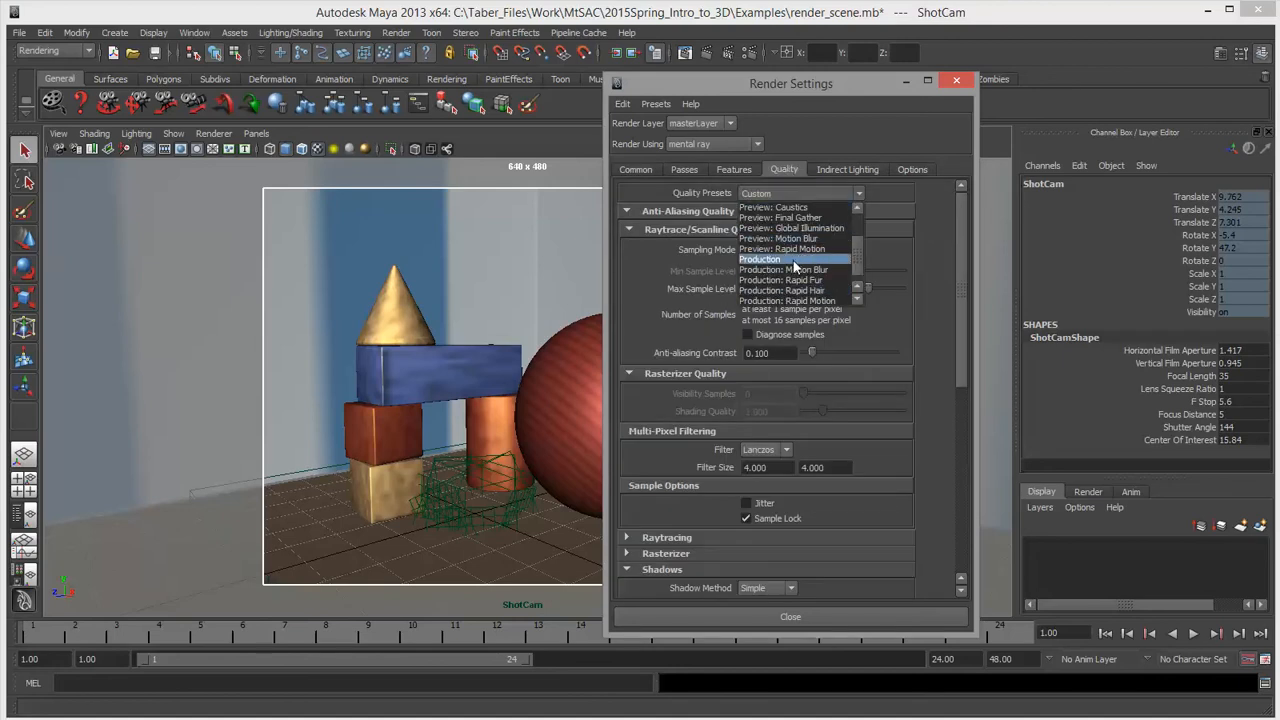
left_click(791, 262)
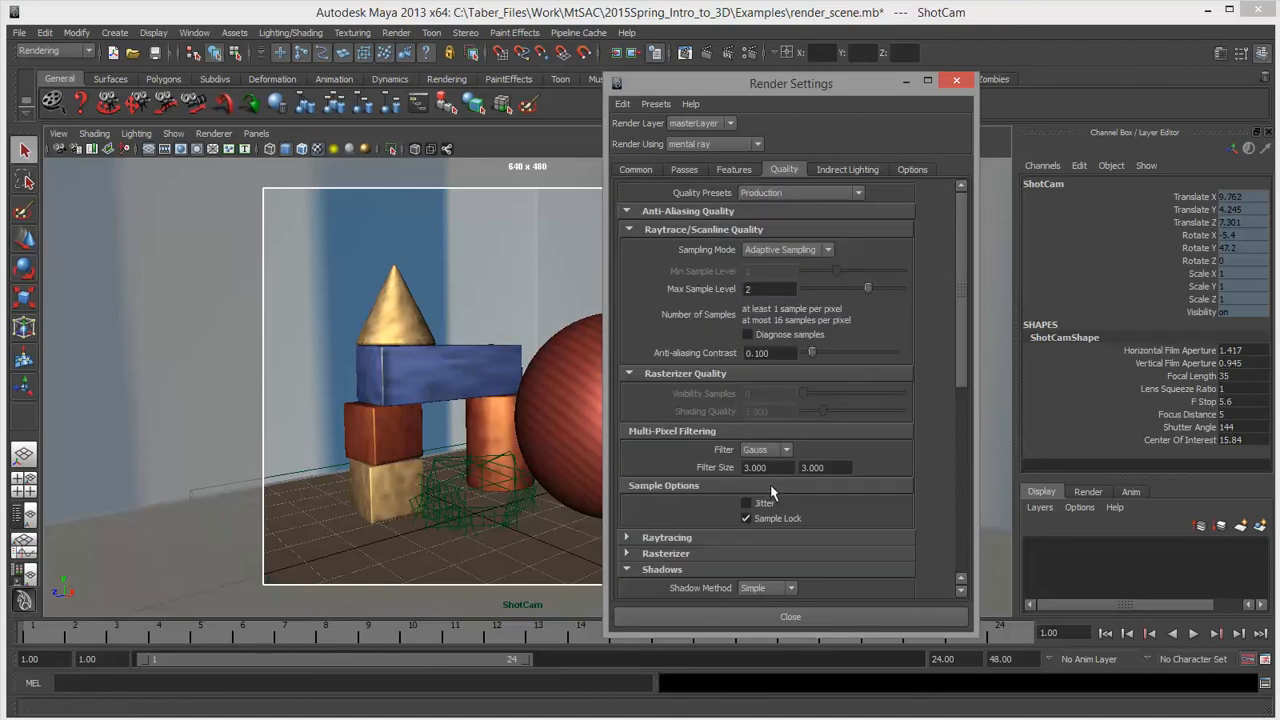
Check the raytracing settings, set the multi-pixel filter to Lanczos and close the Render Settings.
left_click(670, 538)
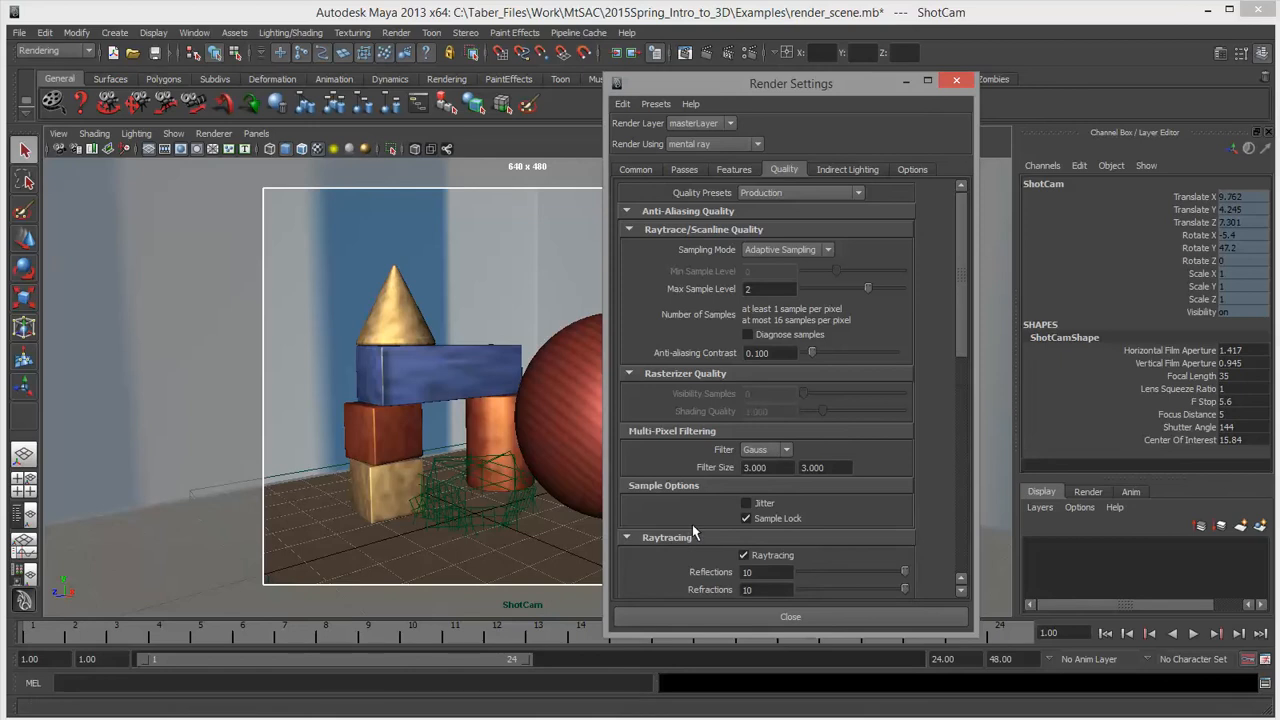
scroll(692, 533, "down", 2)
left_click(653, 458)
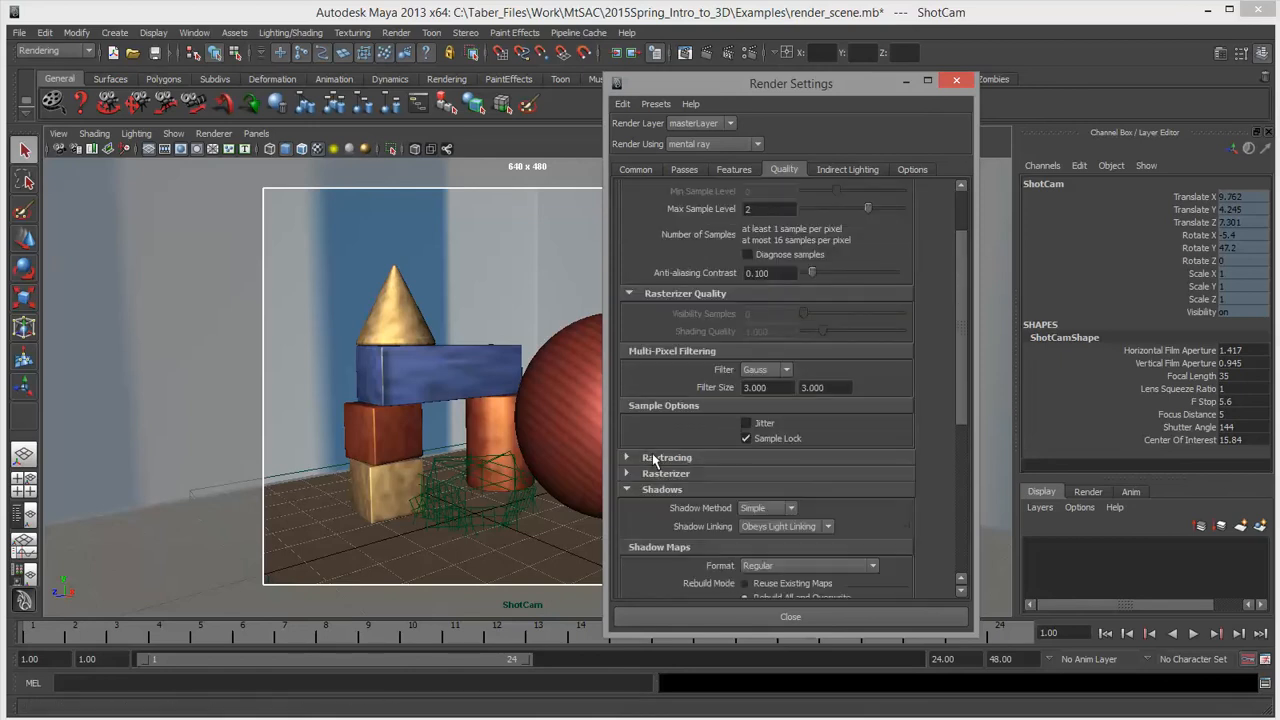
scroll(760, 426, "up", 2)
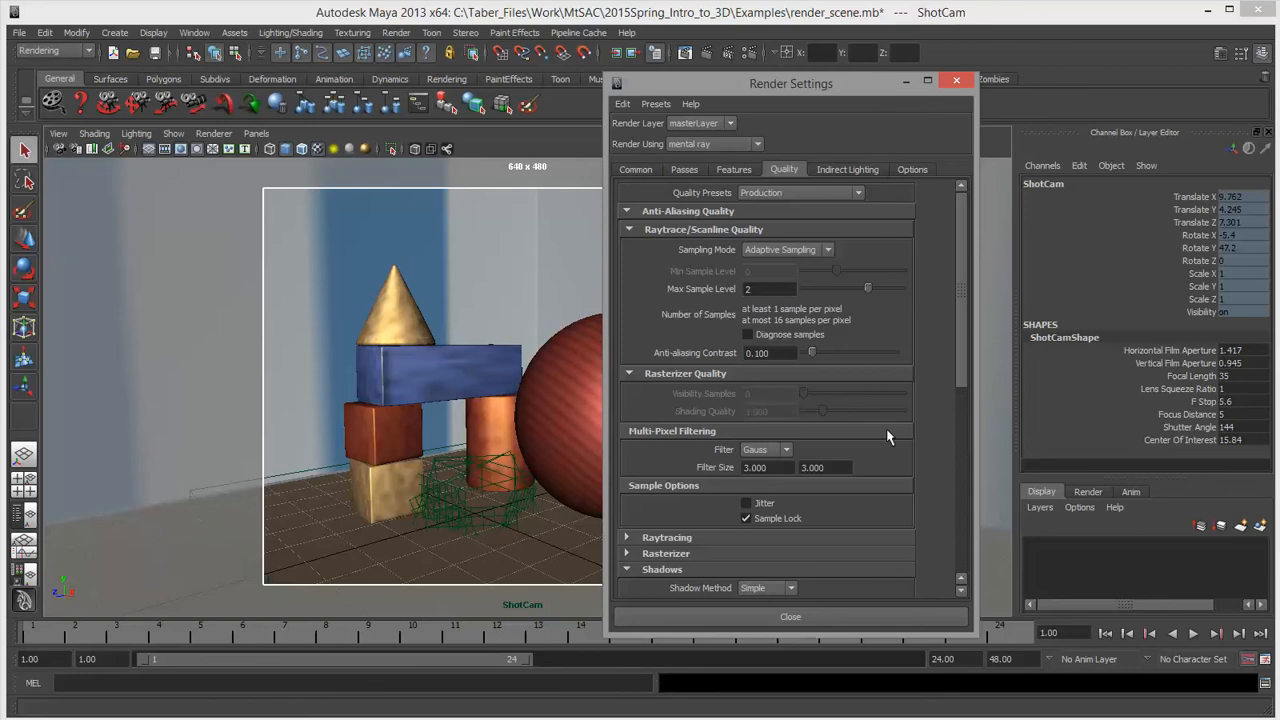
left_click(760, 449)
left_click(762, 506)
left_click(955, 82)
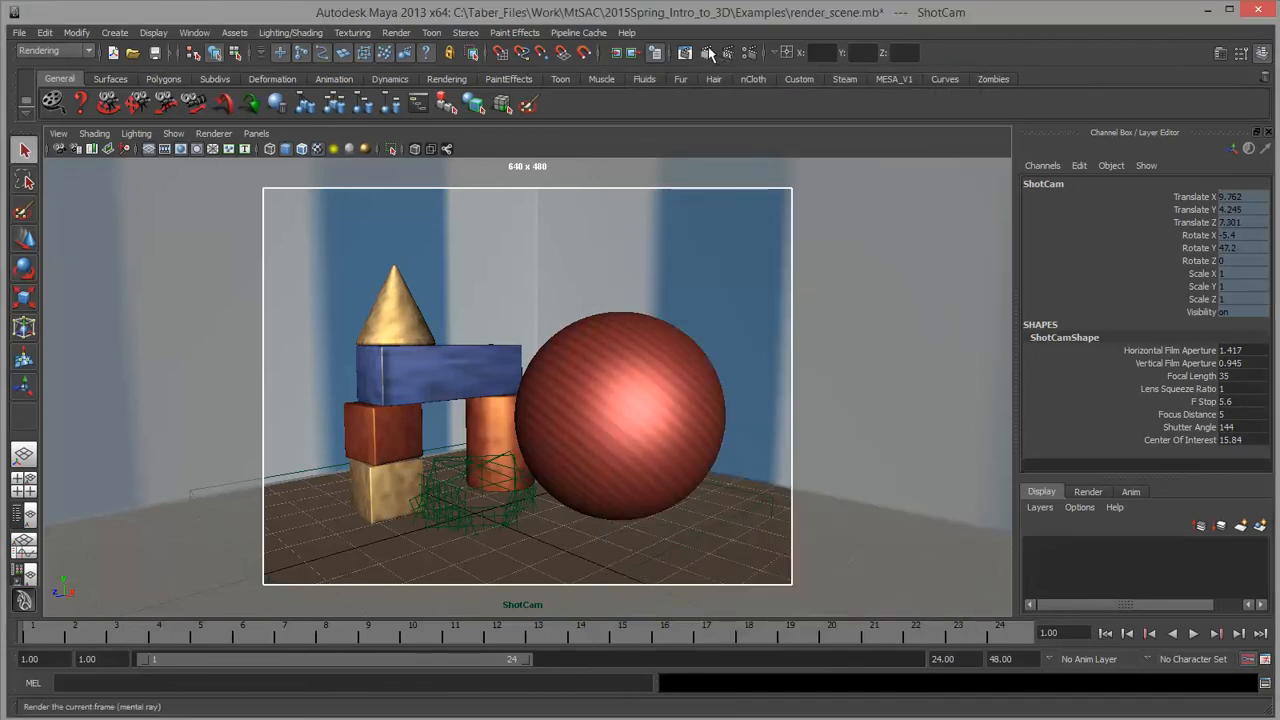
Render the current frame through ShotCam, keep the image in the Render View and move that window out of the way.
left_click(707, 52)
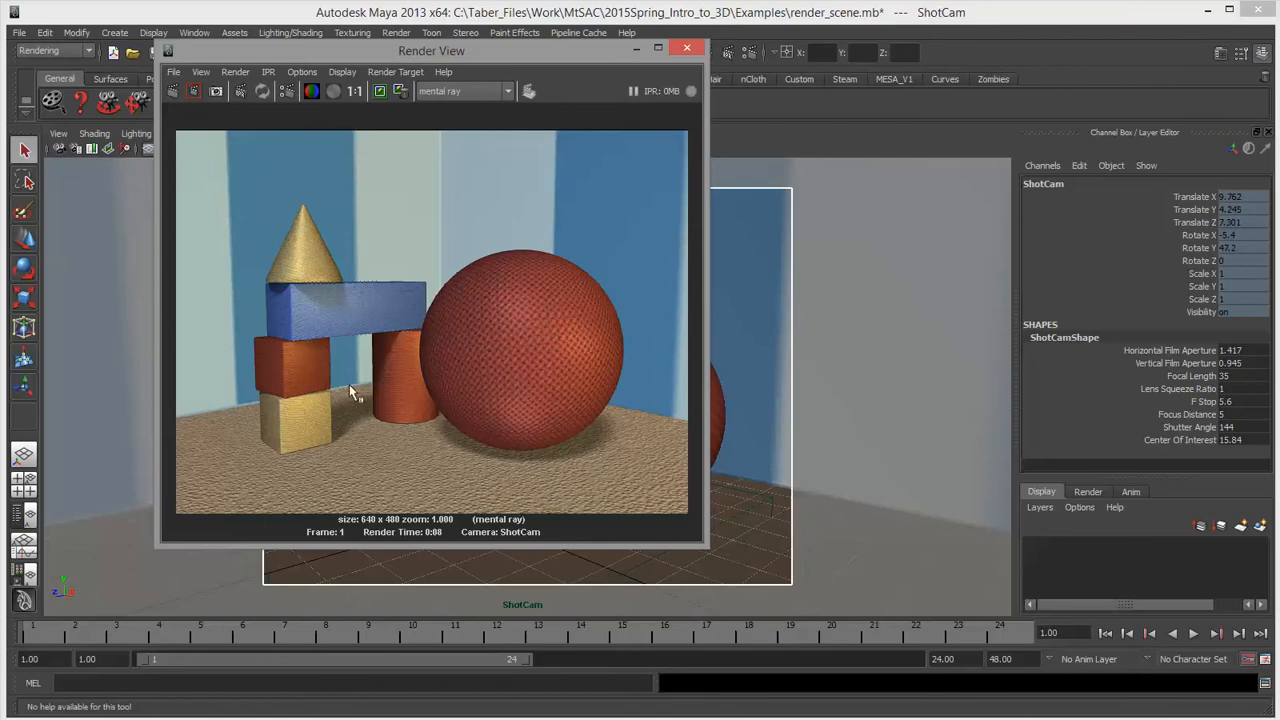
left_click(379, 92)
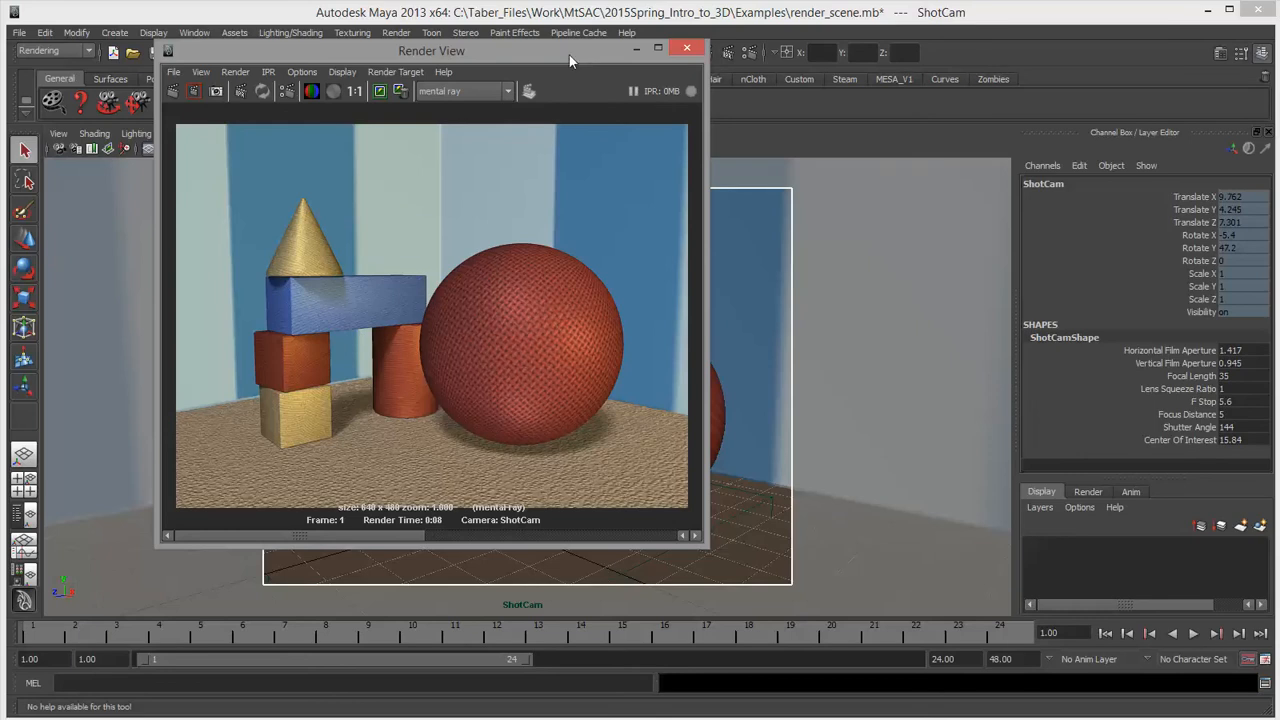
left_click_drag(569, 55, 0, 55)
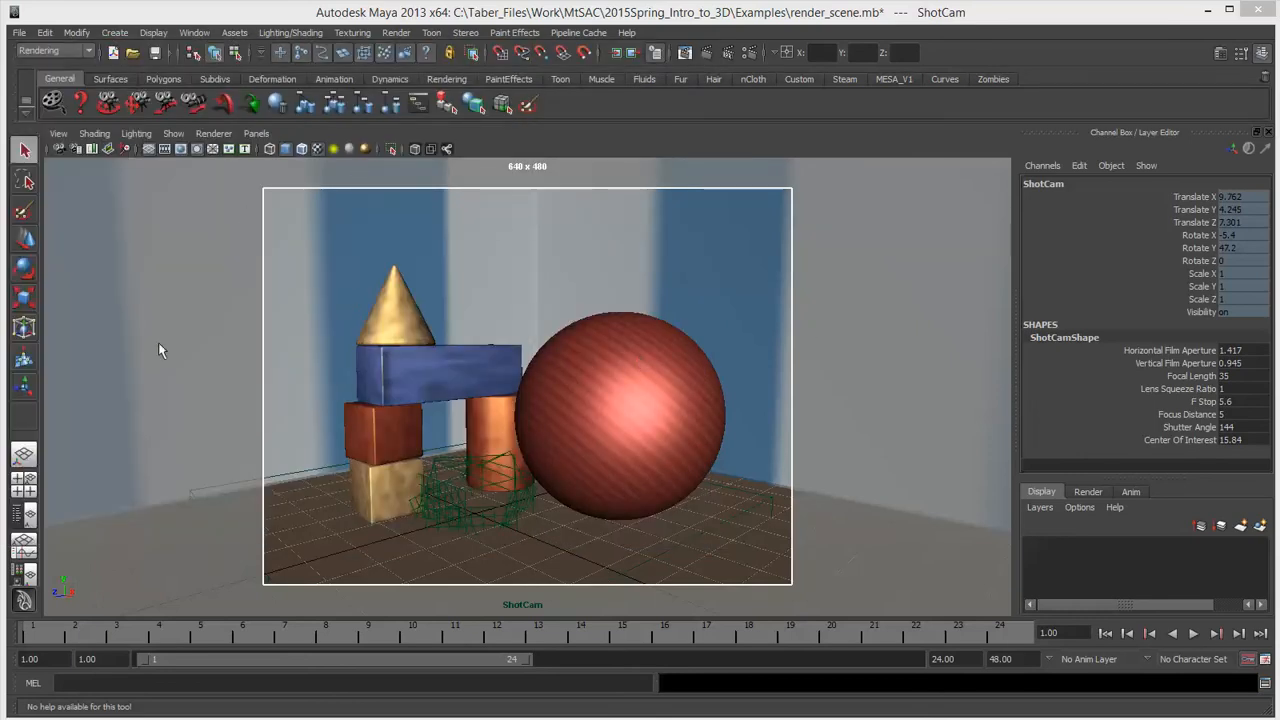
Switch to the Persp/Outliner layout and select all scene geometry from Room through Block04.
left_click(28, 516)
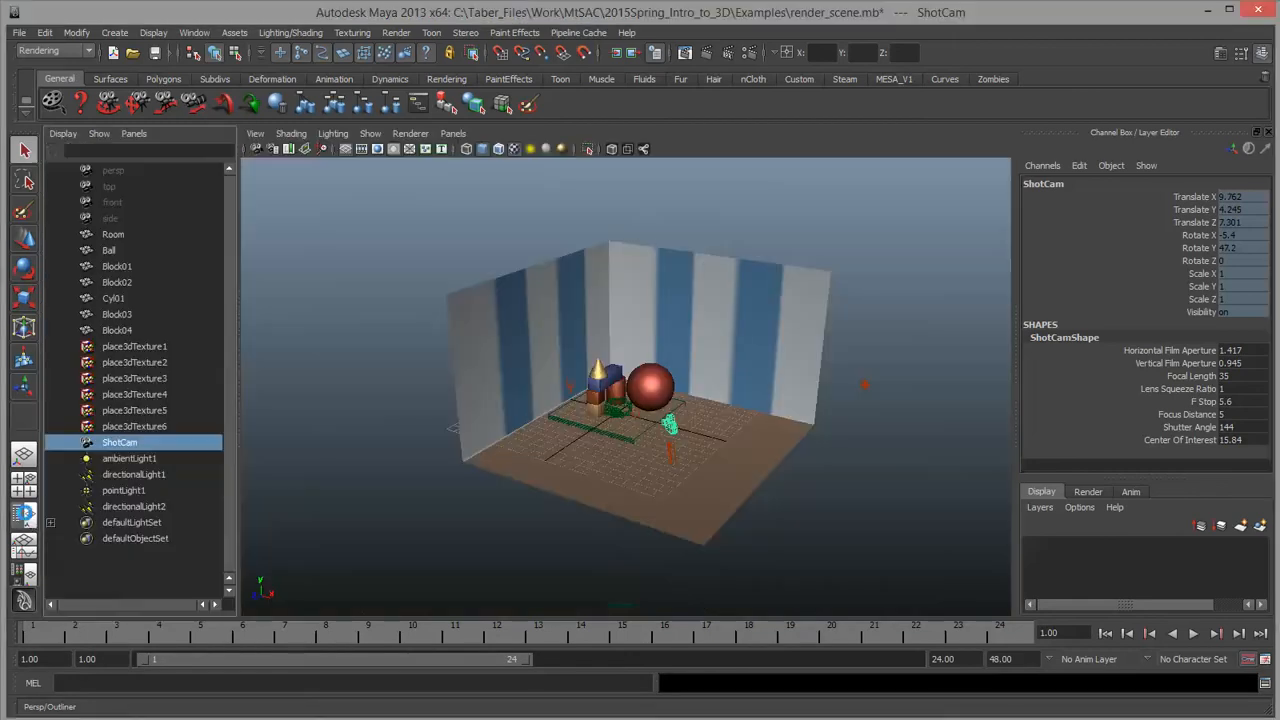
left_click(129, 234)
left_click(130, 332, "shift")
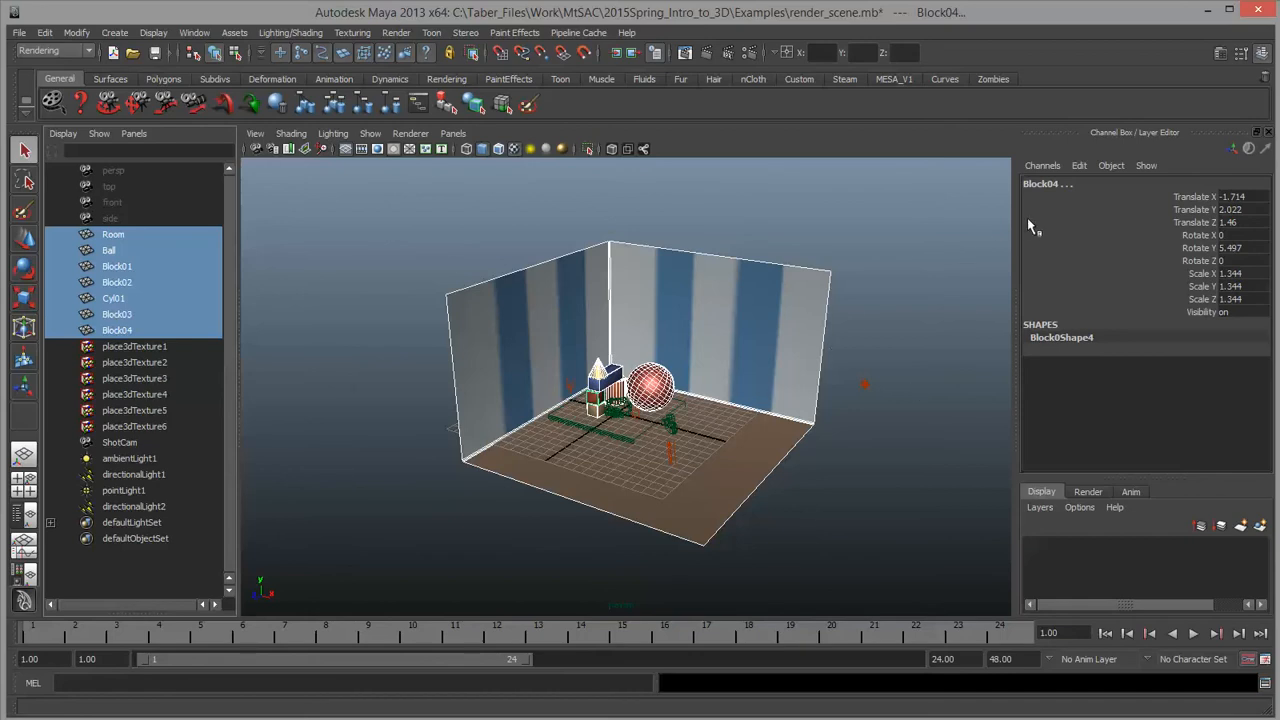
Create a new render layer from the selected geometry and make that layer active.
left_click(1267, 55)
left_click(1267, 55)
left_click(1089, 493)
left_click(1134, 493)
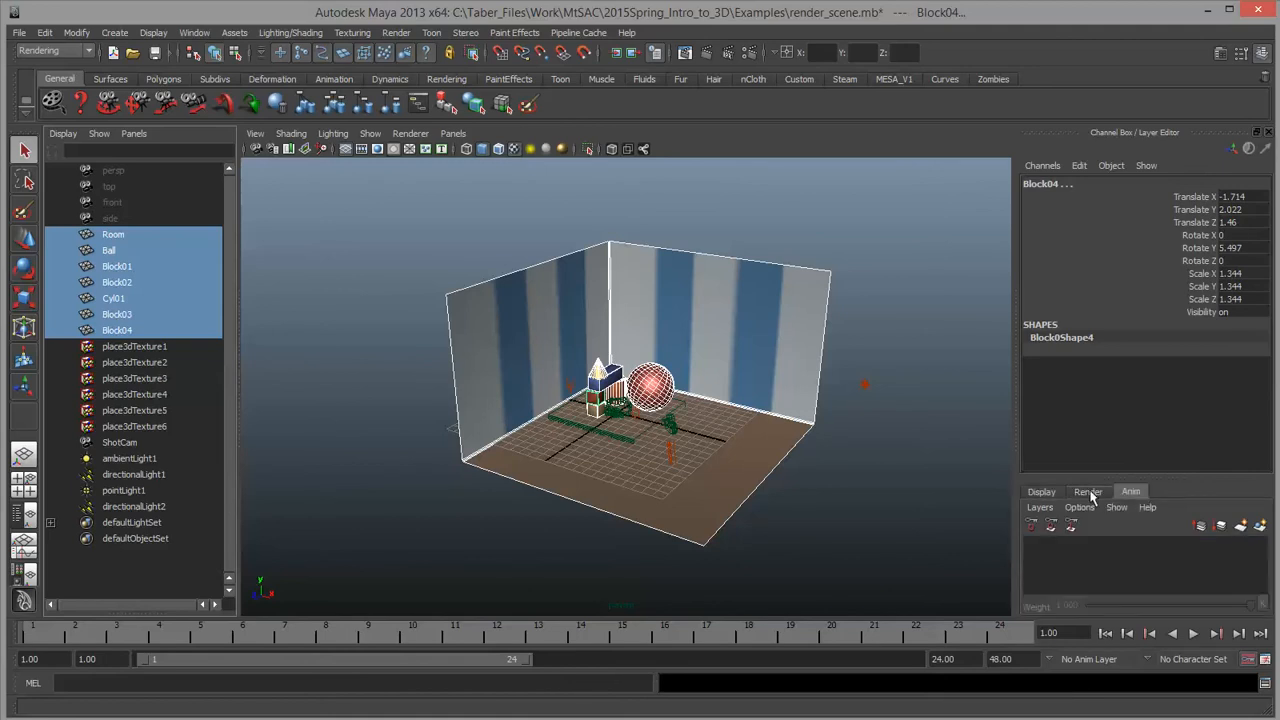
left_click(1092, 492)
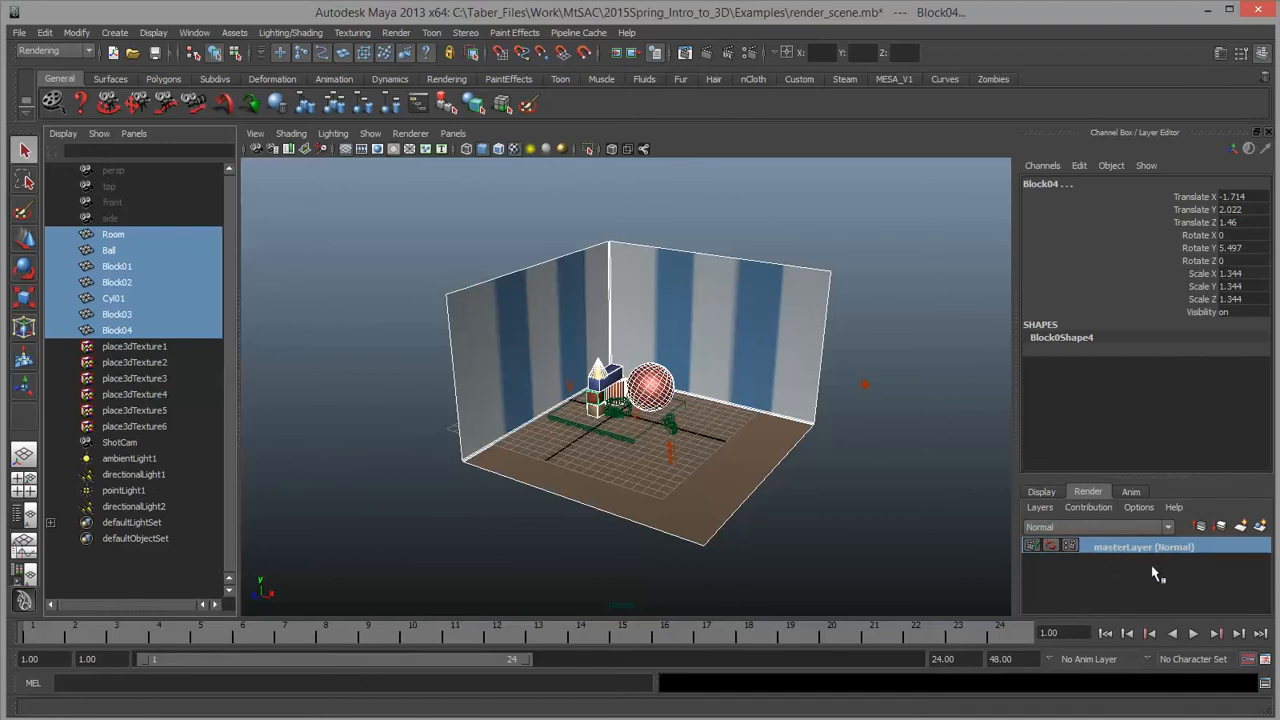
left_click(1040, 507)
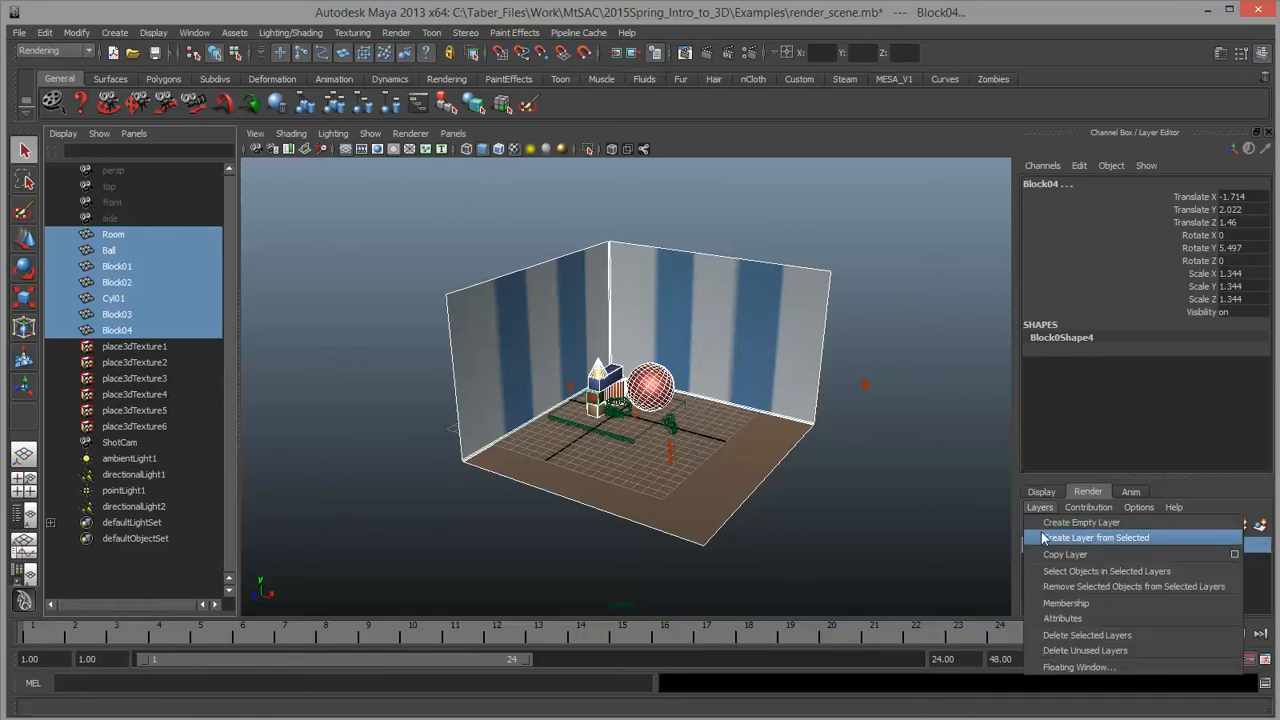
left_click(1040, 538)
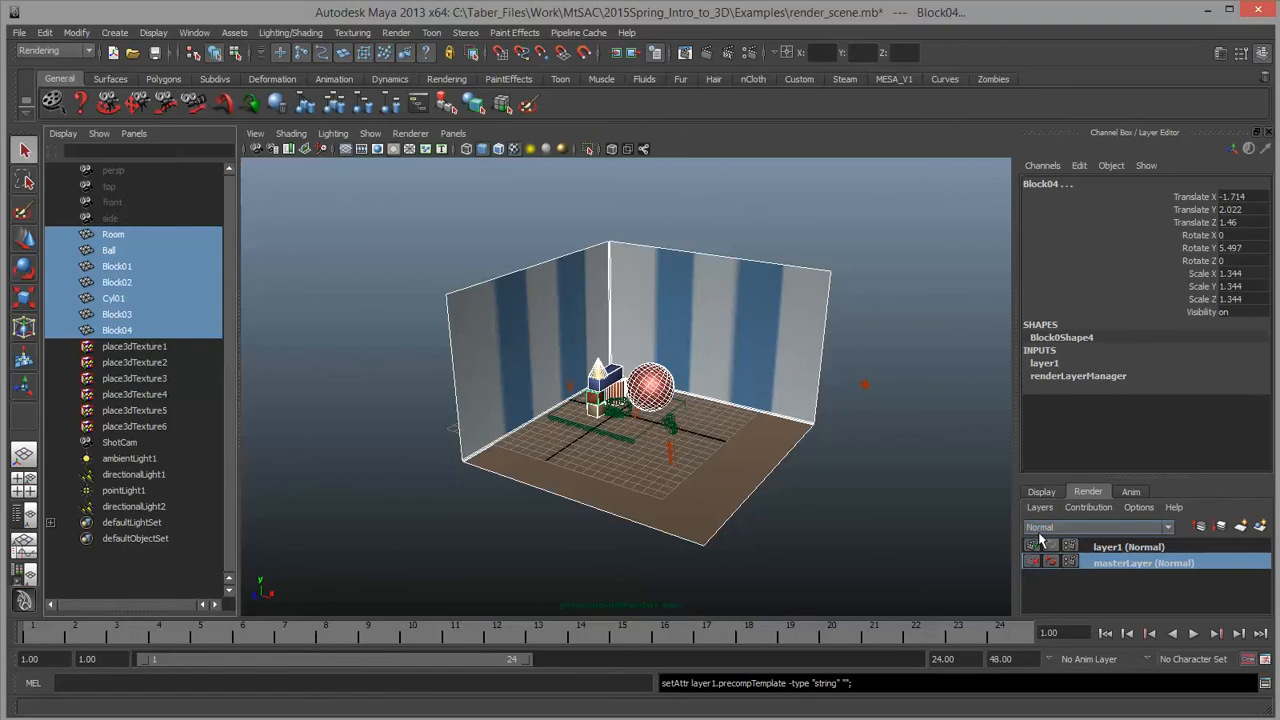
left_click(1122, 565)
left_click(1133, 550)
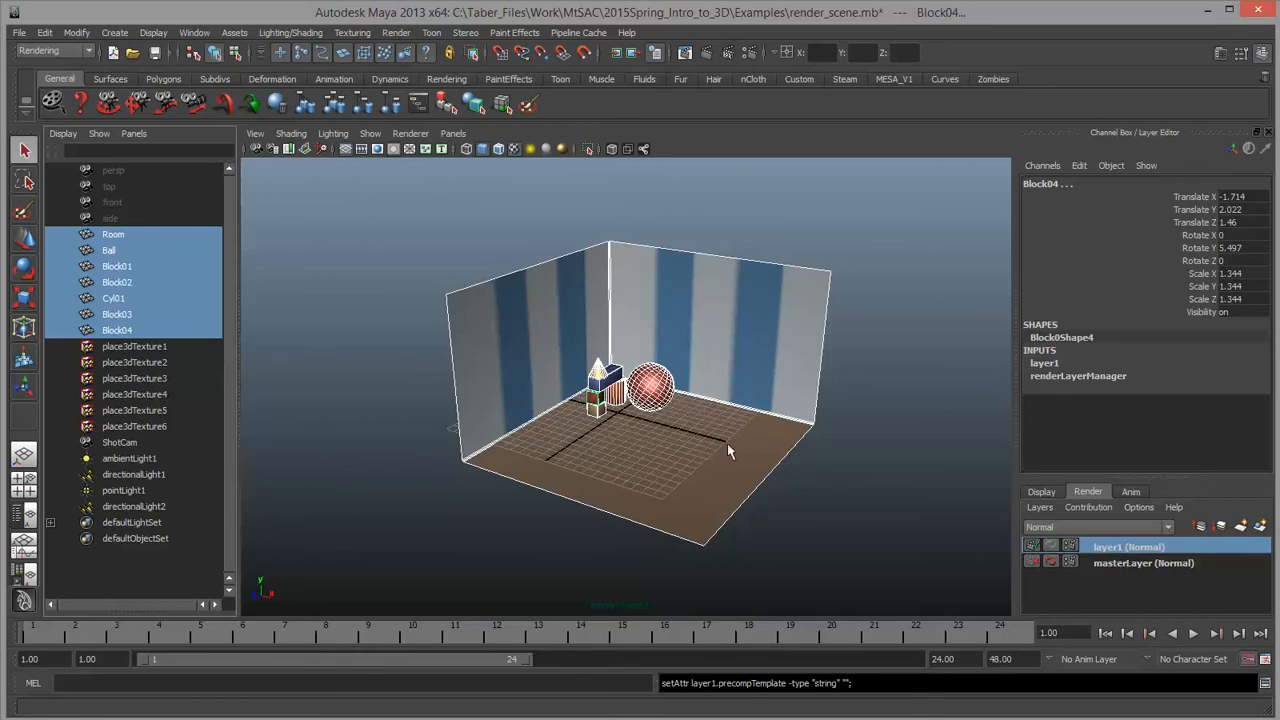
Render the new layer through ShotCam in the Render View, and move the window out of the way again.
left_click_drag(0, 101, 627, 89)
left_click(289, 129)
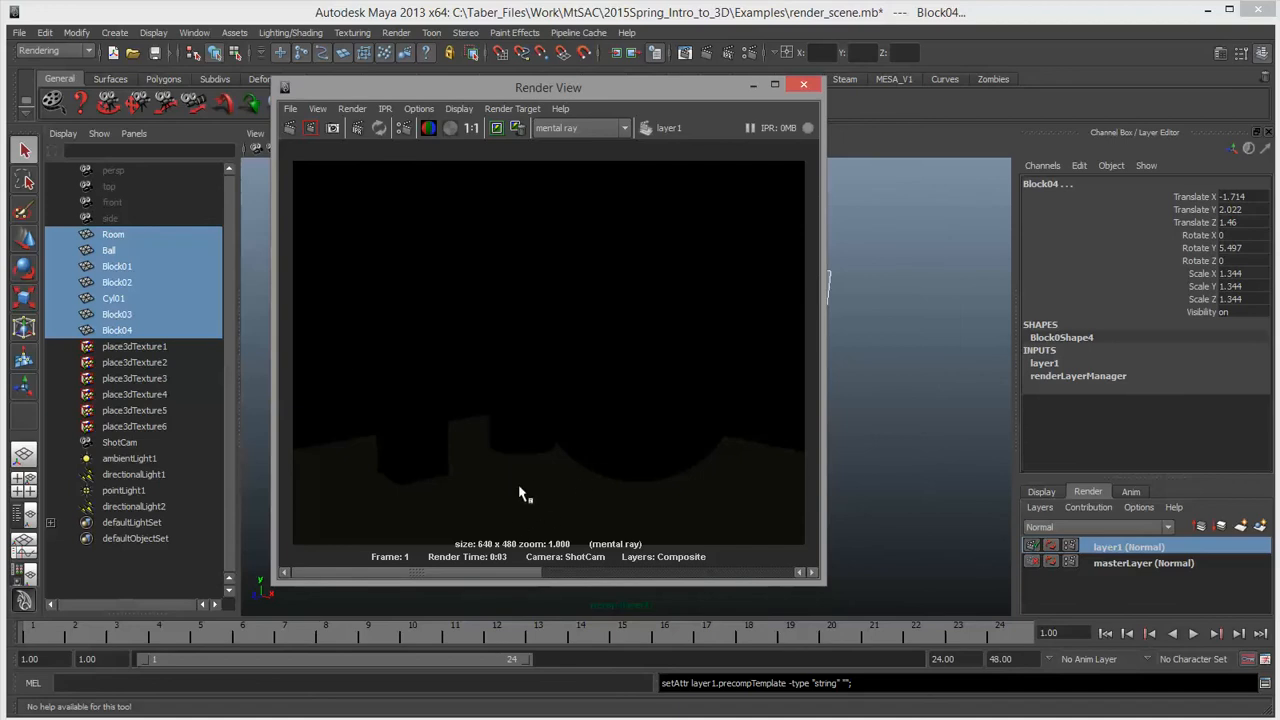
left_click_drag(622, 92, 0, 80)
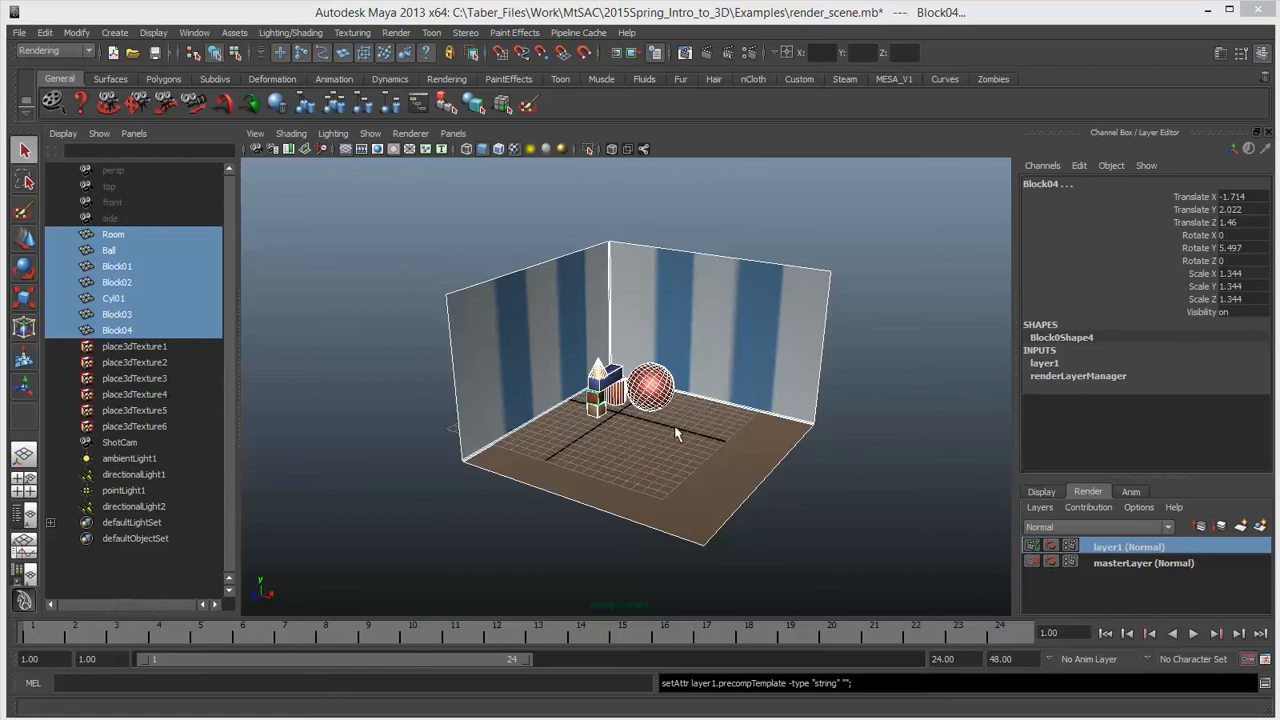
Create a new Surface Shader material override on render layer layer1.
right_click(1190, 550)
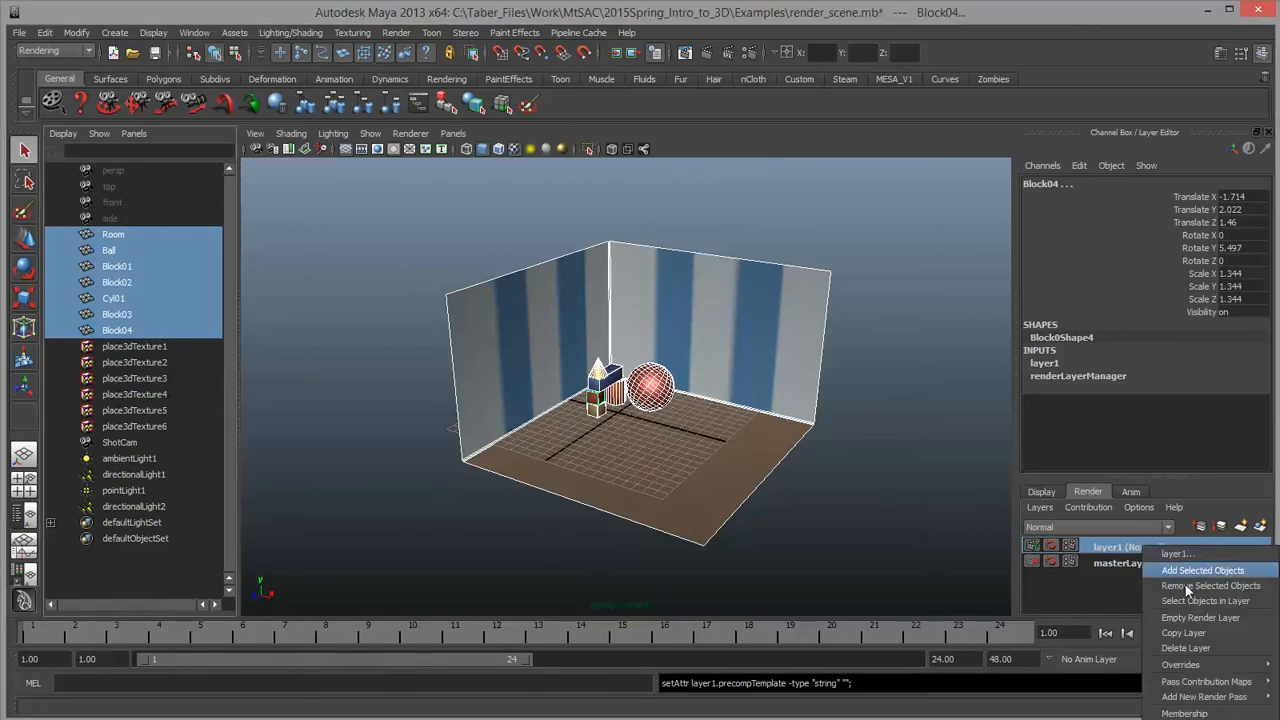
mouse_move(1174, 665)
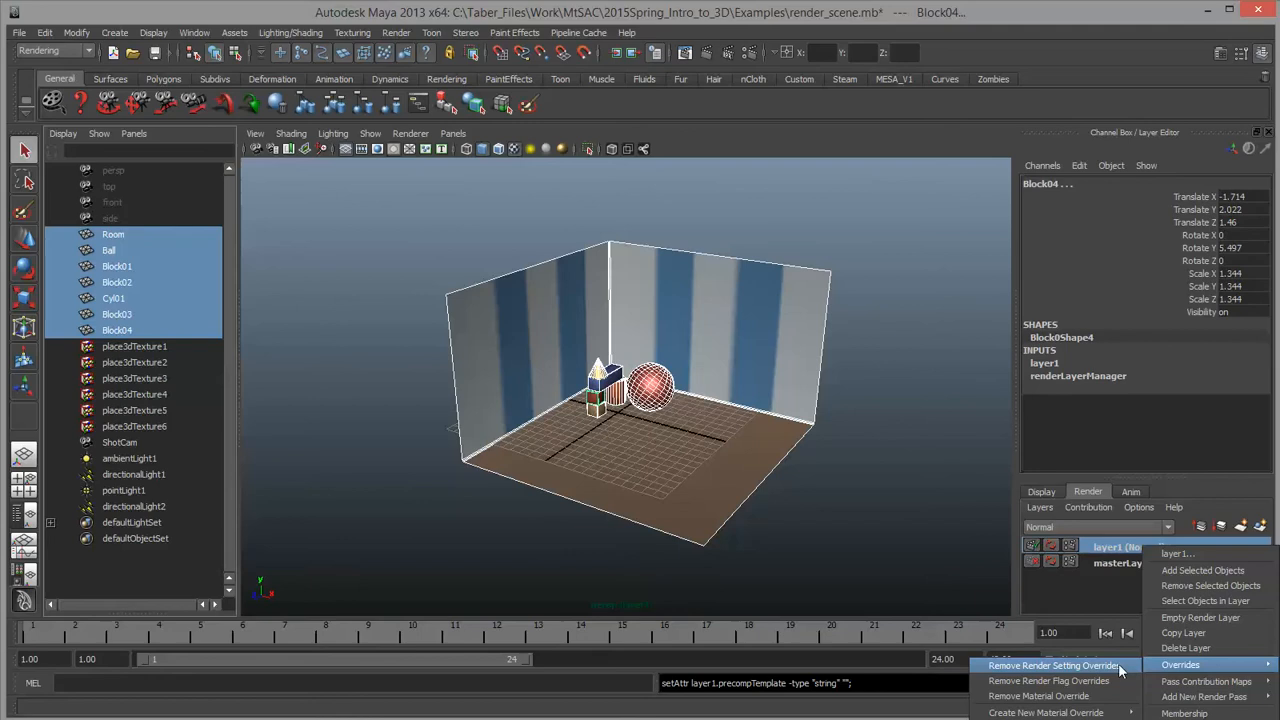
mouse_move(1058, 712)
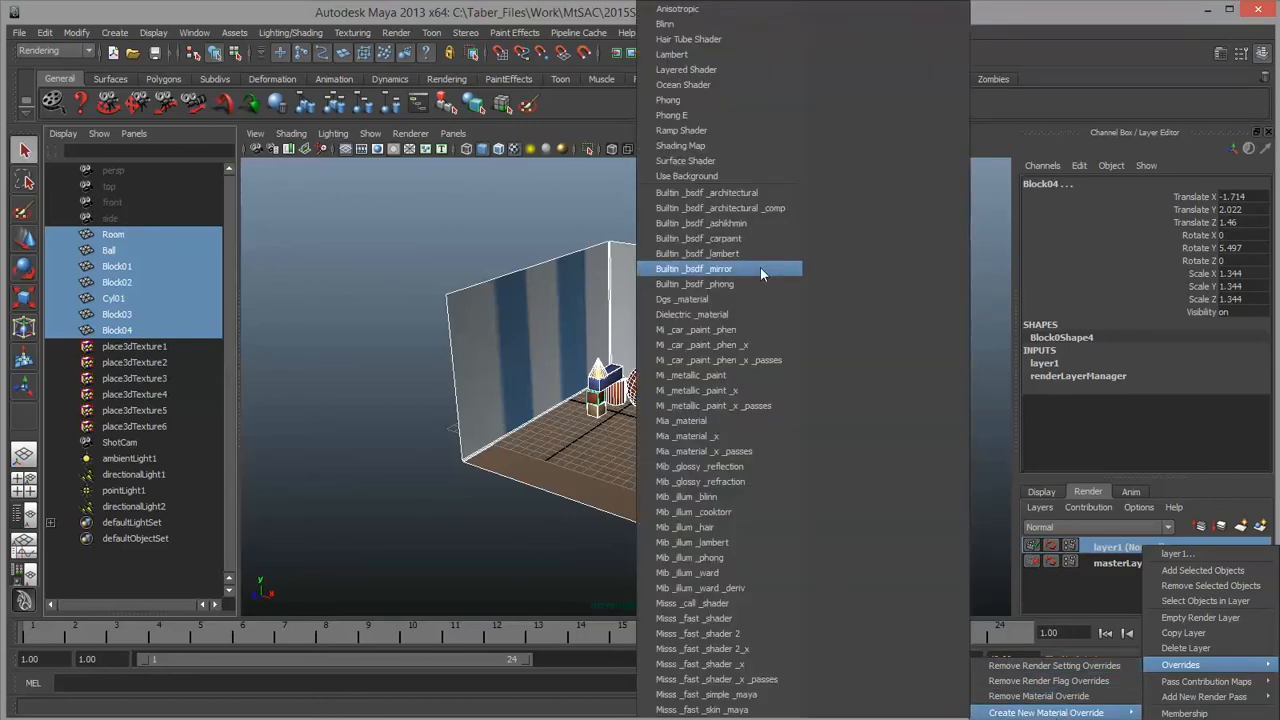
left_click(719, 160)
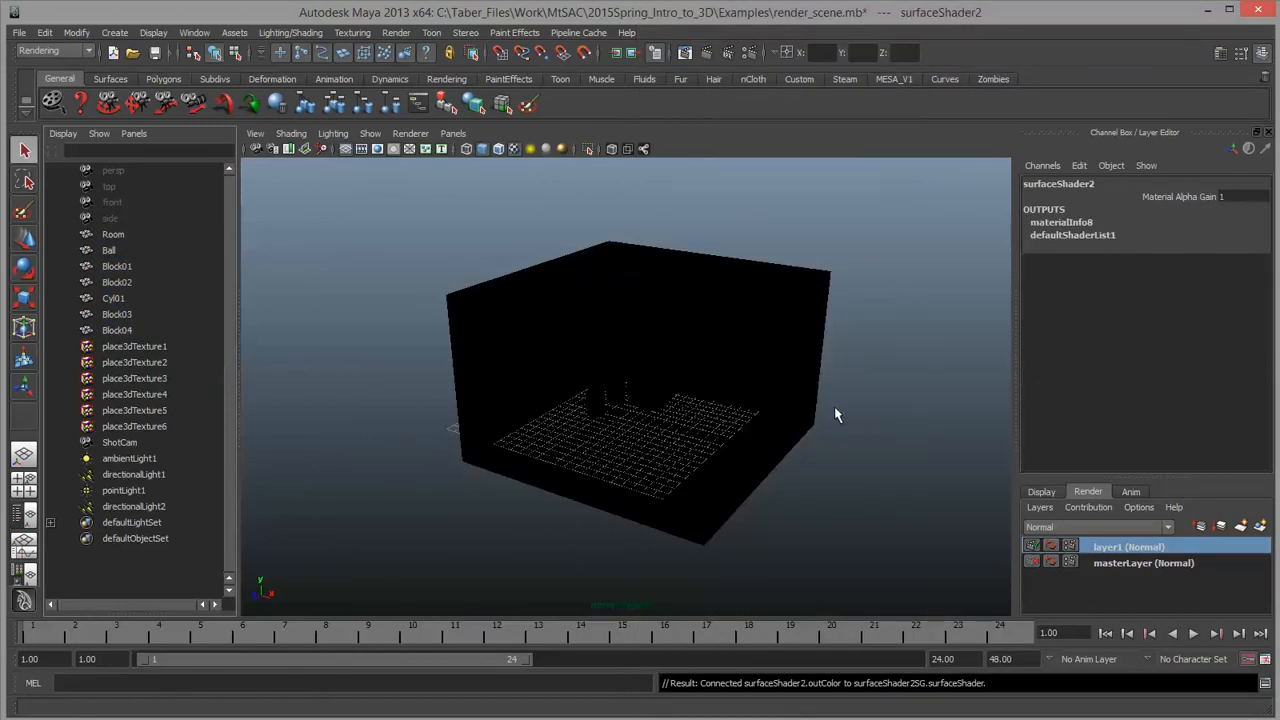
Rename the override surface shader as amb_occ_shader.
left_click(1220, 56)
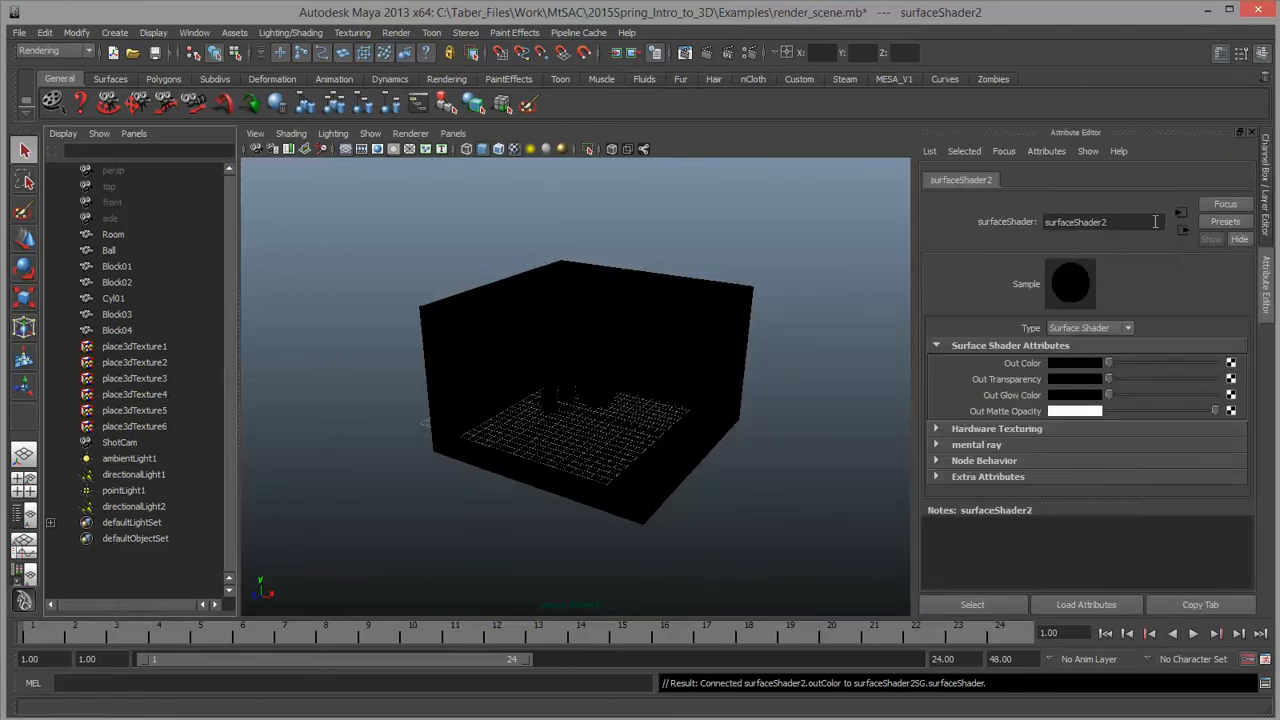
left_click(1130, 222)
left_click_drag(1130, 222, 866, 229)
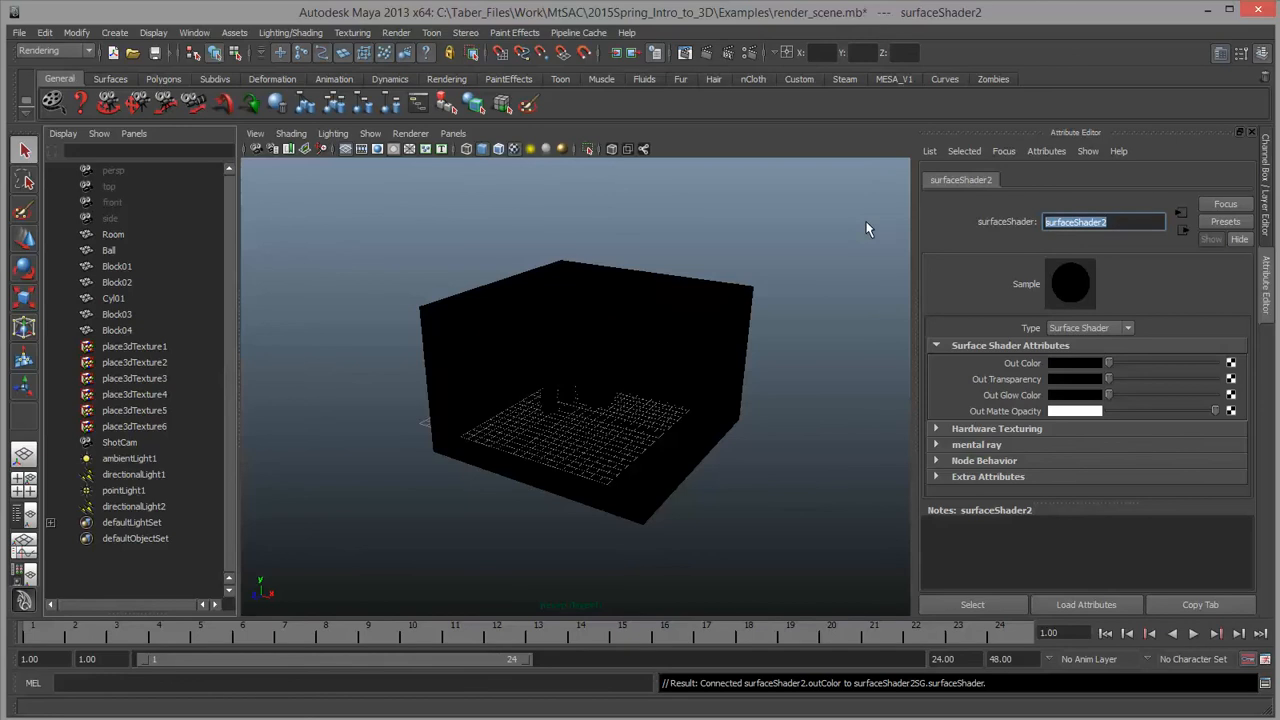
type("amb_occ_shader")
key("Return")
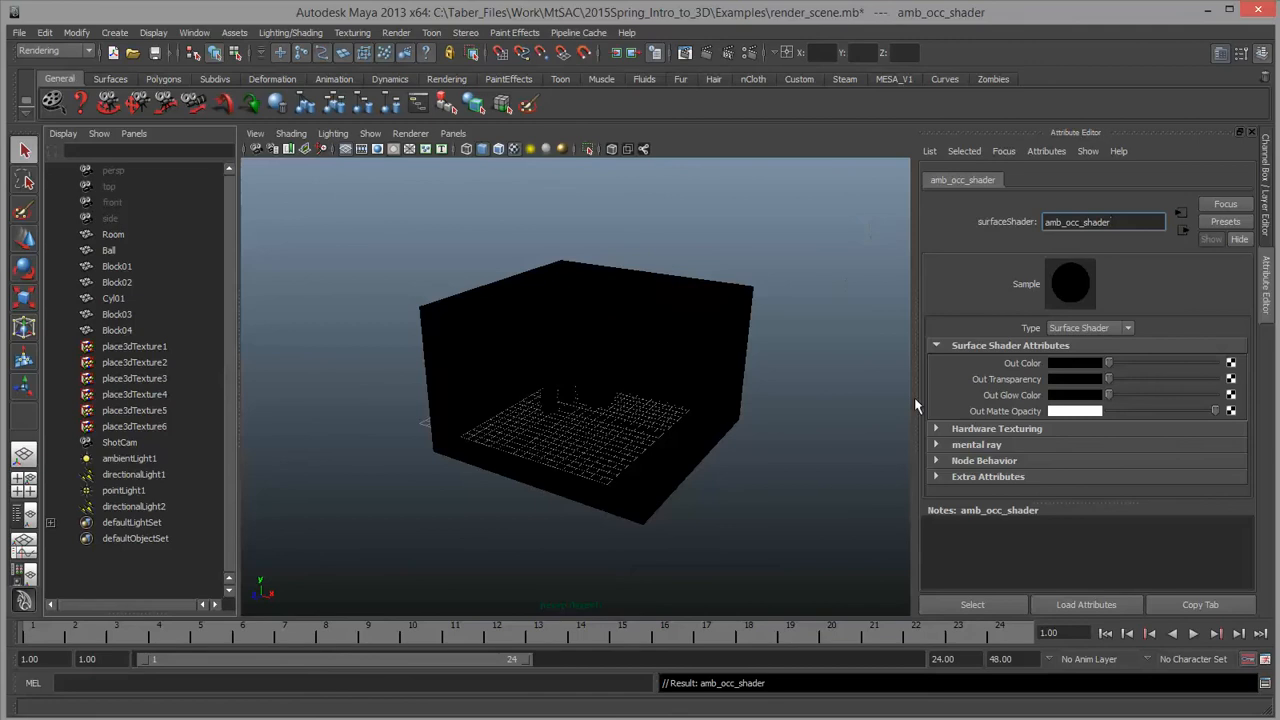
Map an mib_amb_occlusion texture to the Out Color of amb_occ_shader and render layer1 in the Render View.
left_click(1231, 364)
left_click_drag(340, 135, 473, 63)
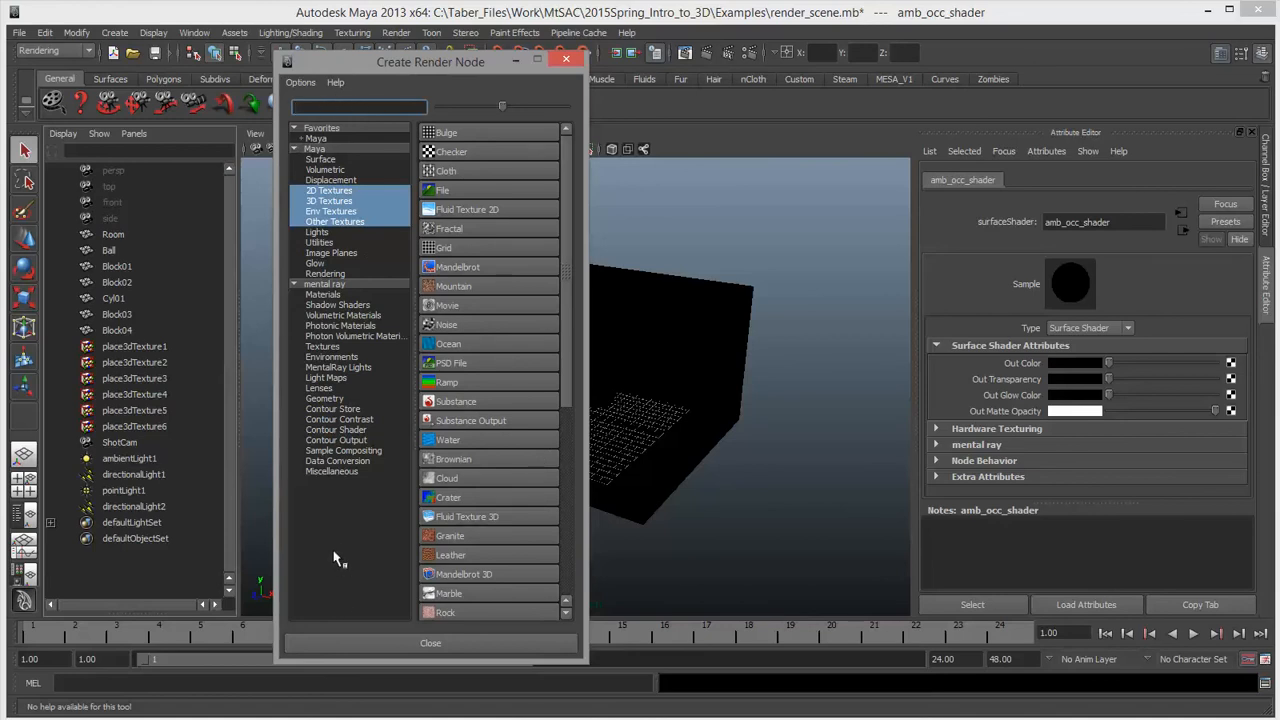
left_click(318, 527)
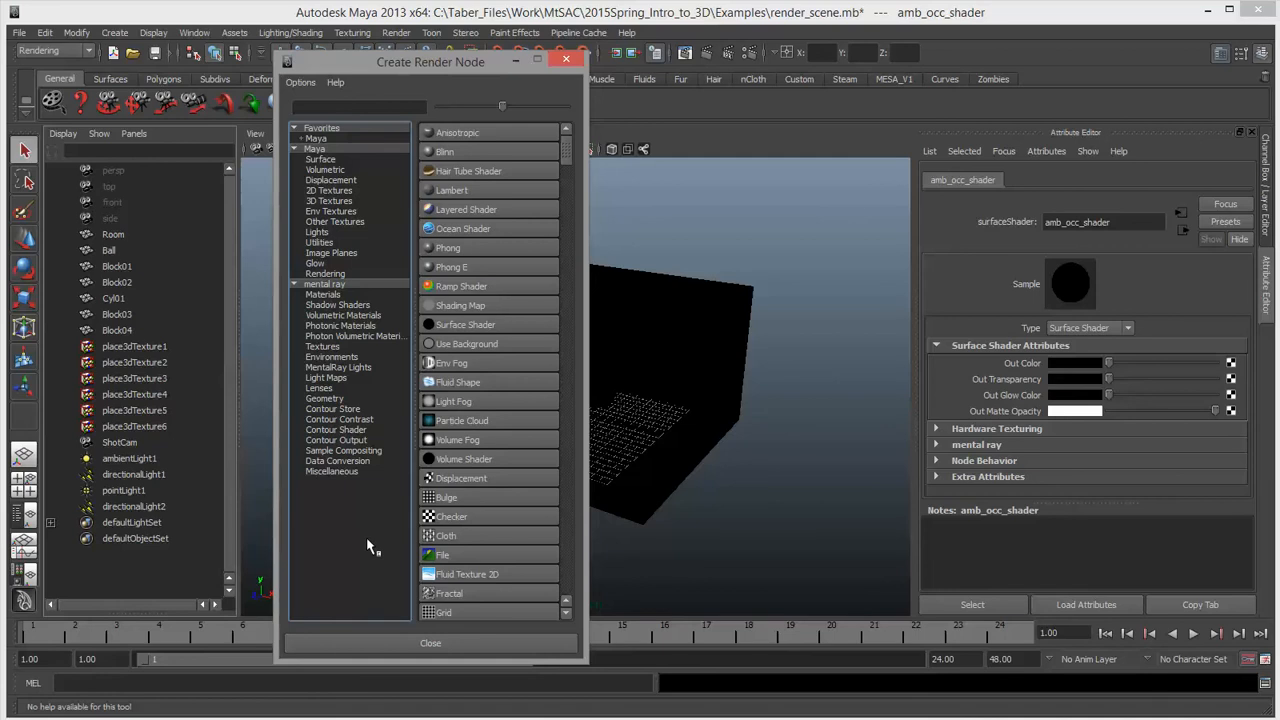
left_click(361, 107)
type("amb")
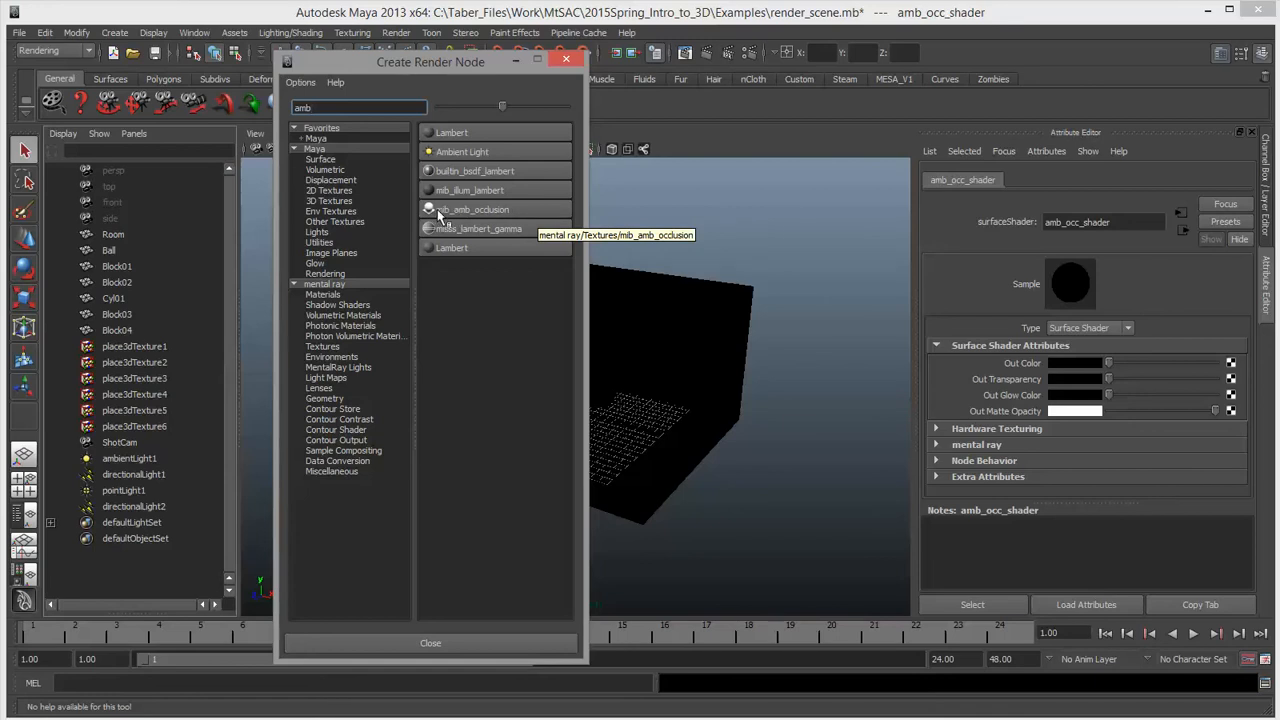
left_click(511, 207)
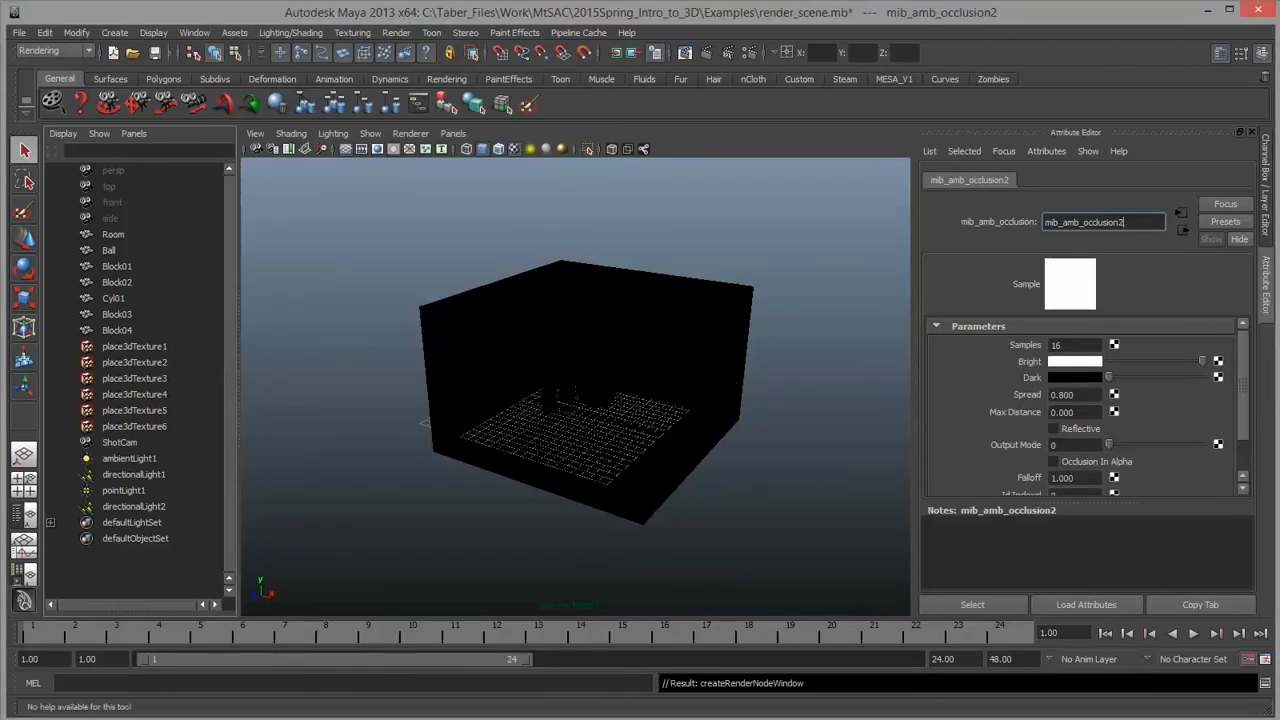
left_click_drag(0, 123, 435, 93)
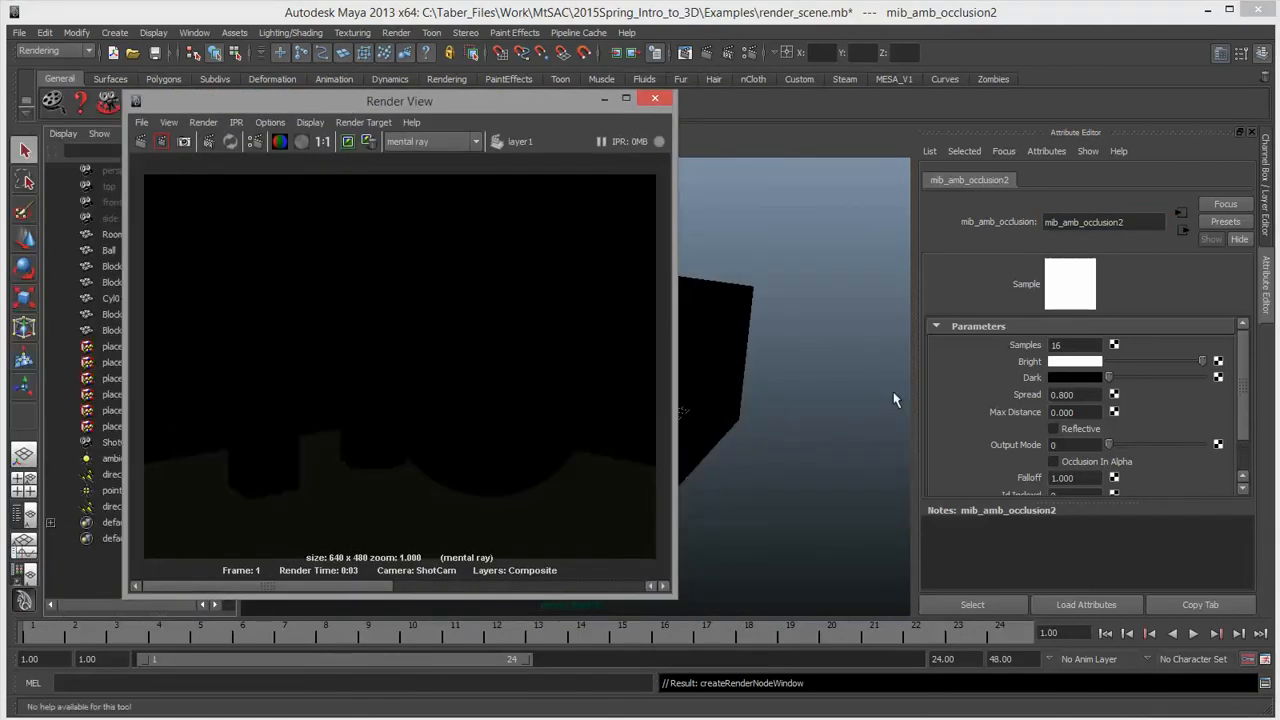
left_click(141, 142)
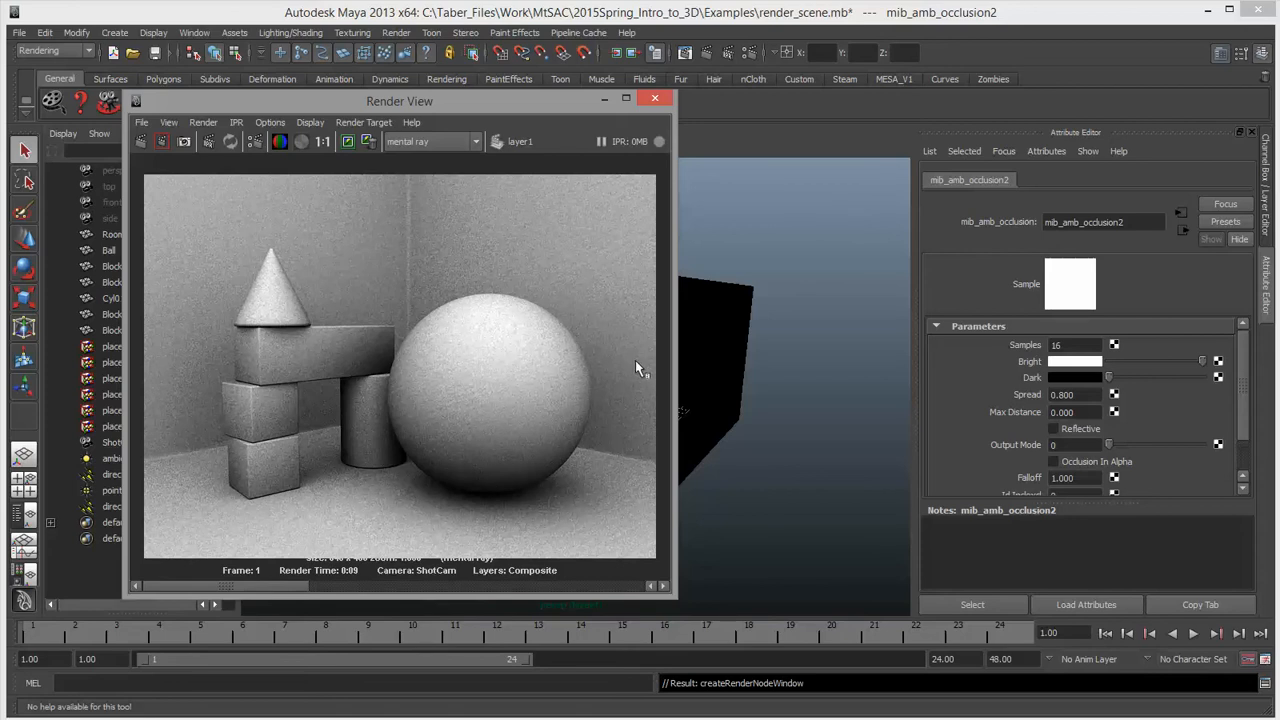
Set the occlusion texture's Samples to 100 and render the layer again.
double_click(1084, 345)
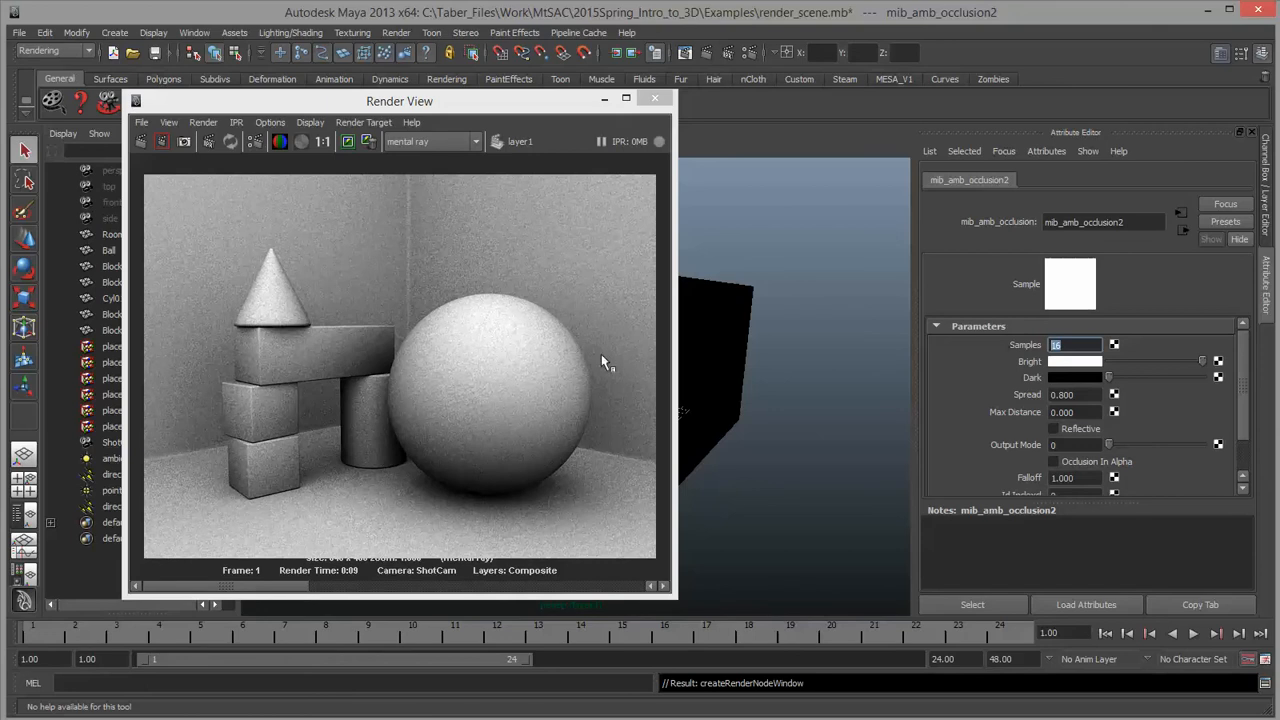
left_click(1089, 343)
left_click_drag(1089, 343, 1030, 355)
type("100")
left_click(141, 143)
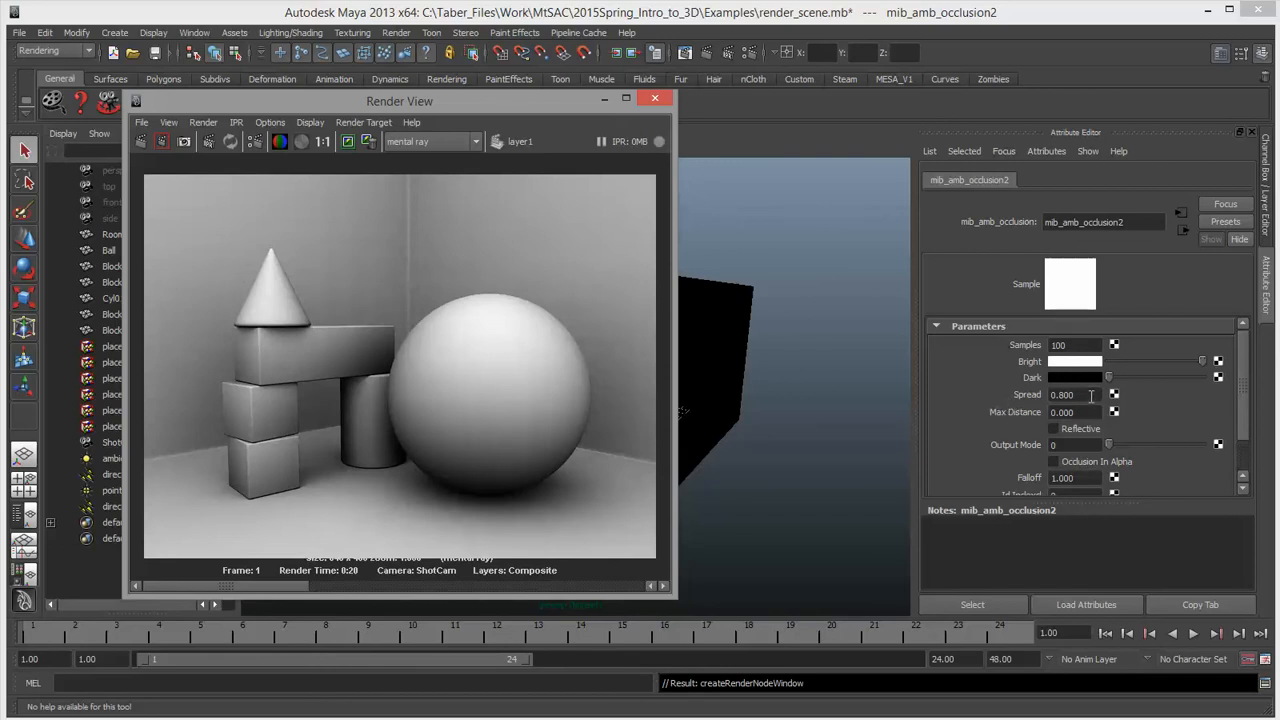
Set the occlusion texture's Spread to 1 and render the layer again.
left_click_drag(1092, 396, 1030, 398)
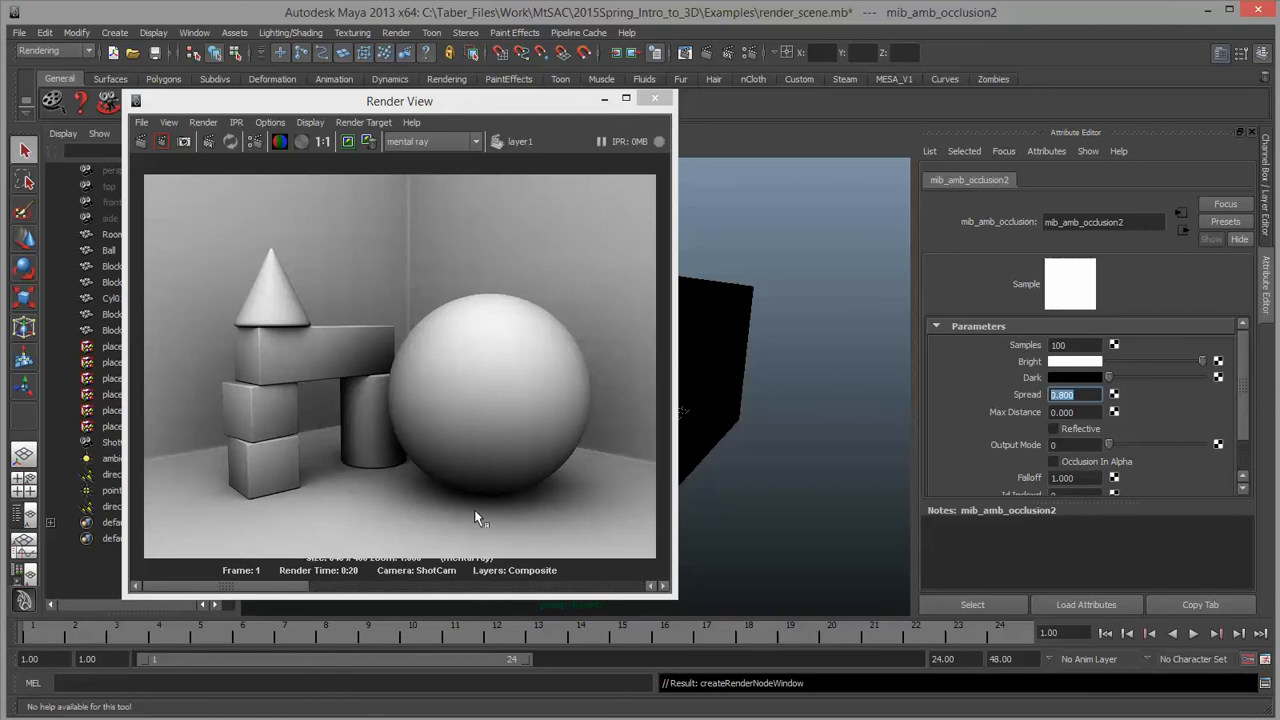
type("1")
key("Return")
left_click(141, 122)
left_click(141, 141)
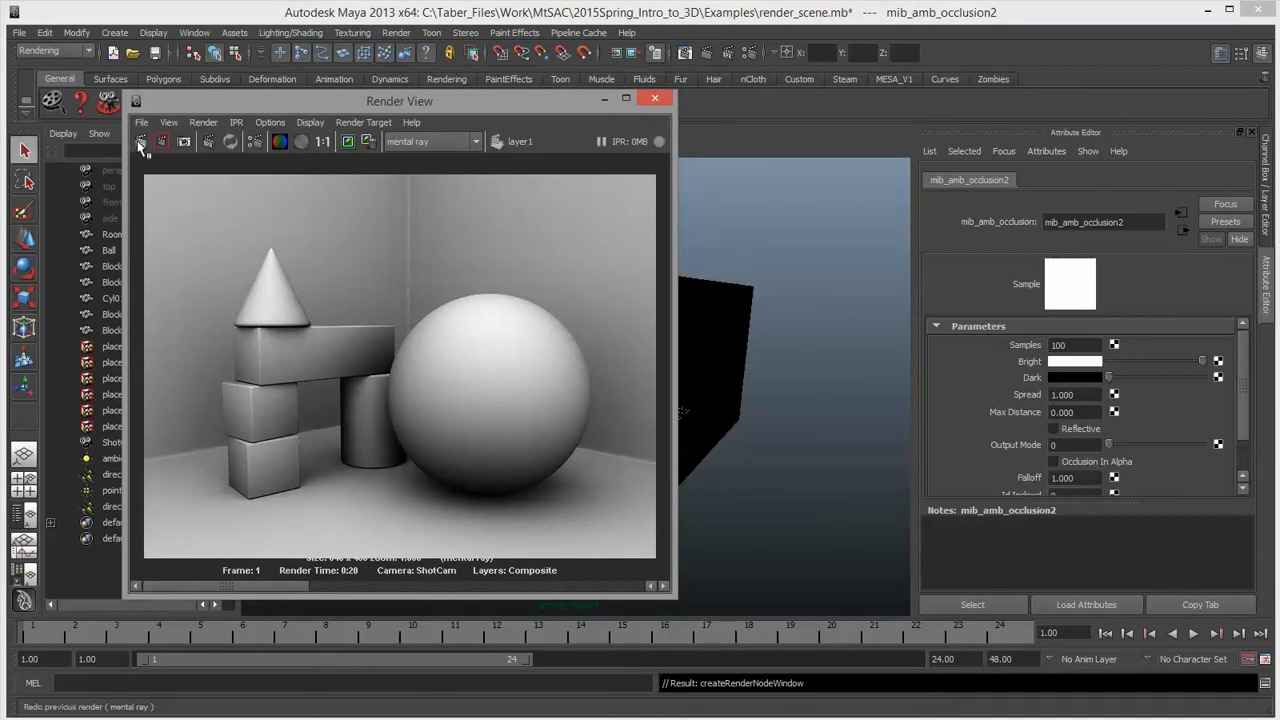
left_click(141, 141)
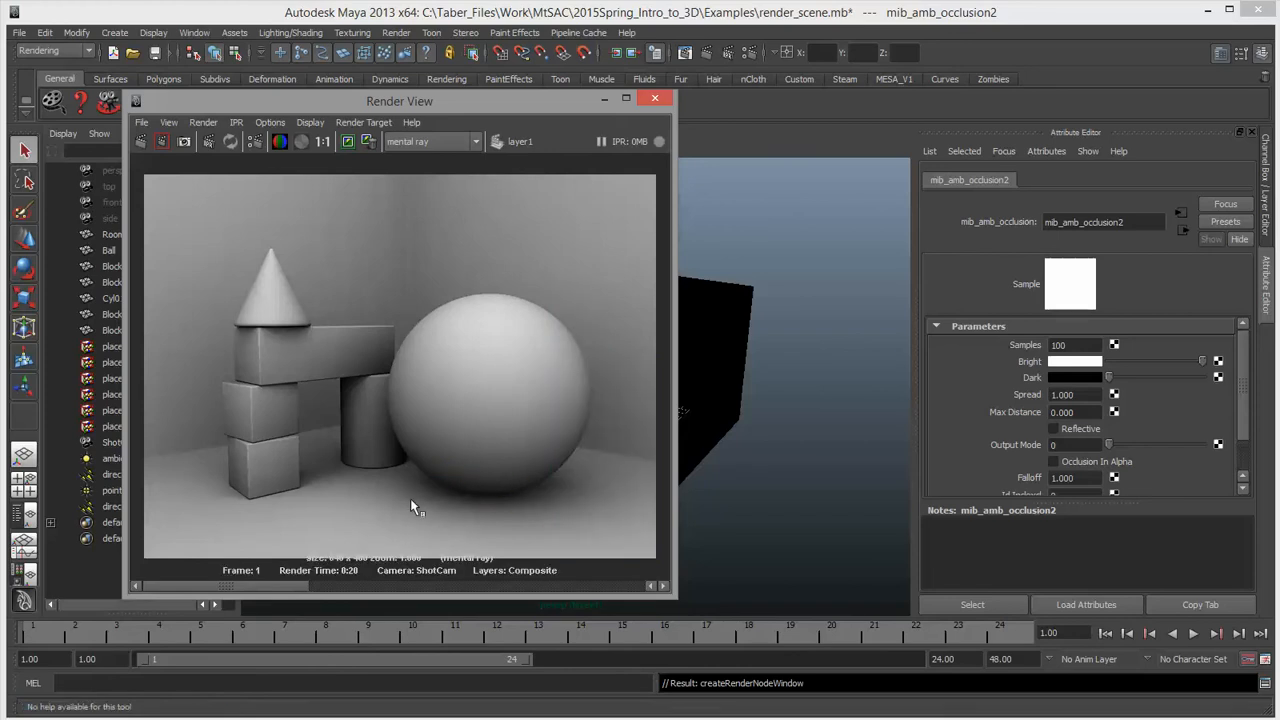
Keep the Spread 1 render in the Render View and compare it with the earlier stored renders.
left_click(346, 148)
left_click(348, 142)
left_click_drag(220, 589, 500, 590)
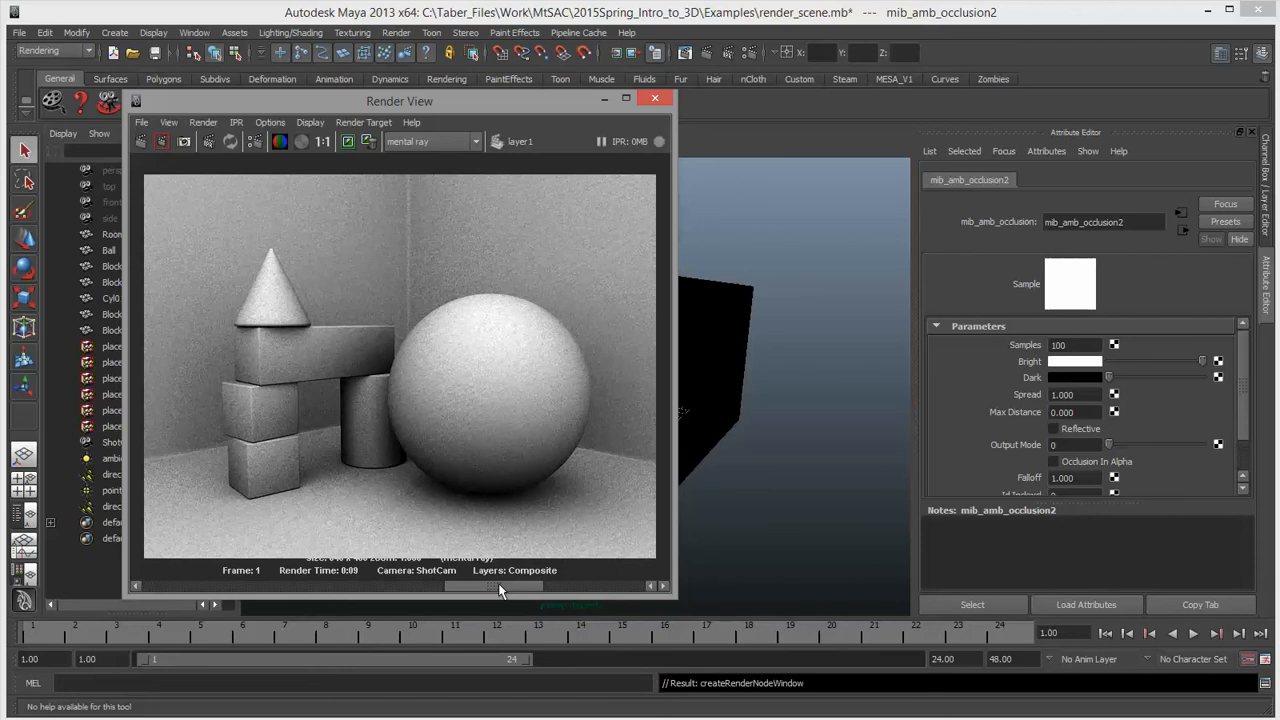
left_click_drag(498, 586, 165, 586)
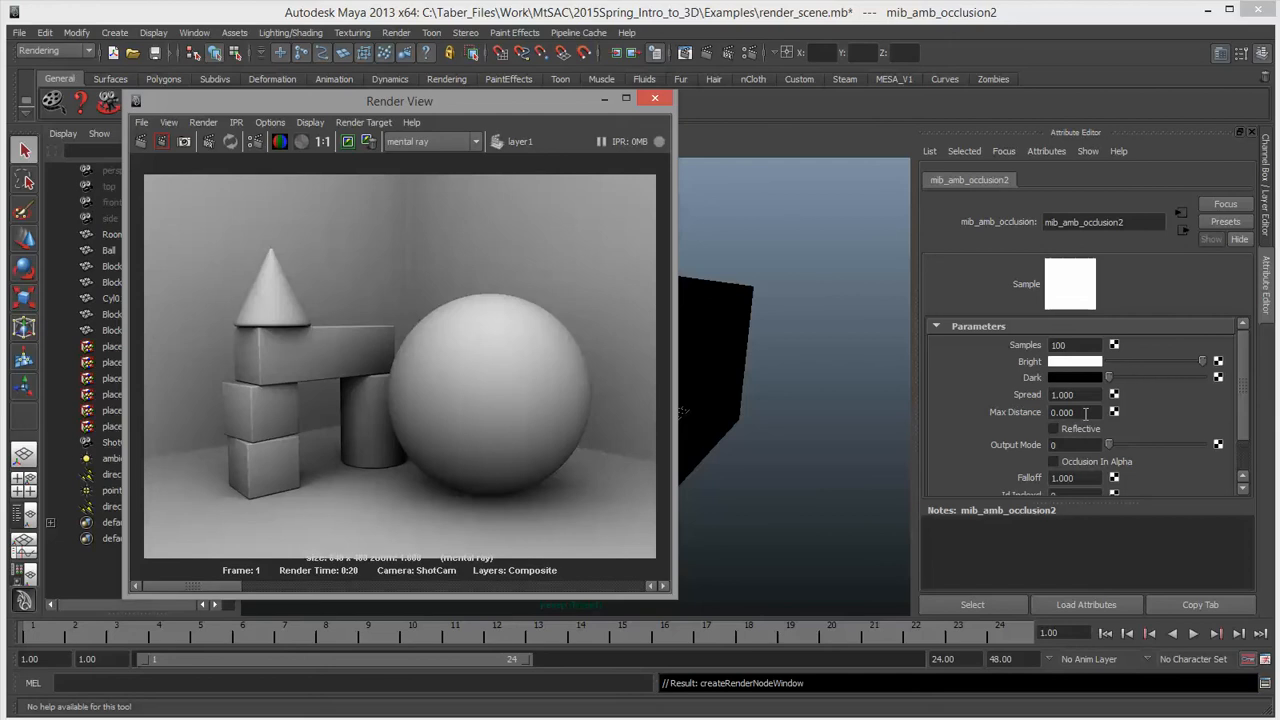
Examine the blocks, ball and room against the grid in the perspective view to judge scene distances beside the Render View.
left_click_drag(536, 110, 0, 100)
left_click_drag(466, 414, 648, 399, "alt")
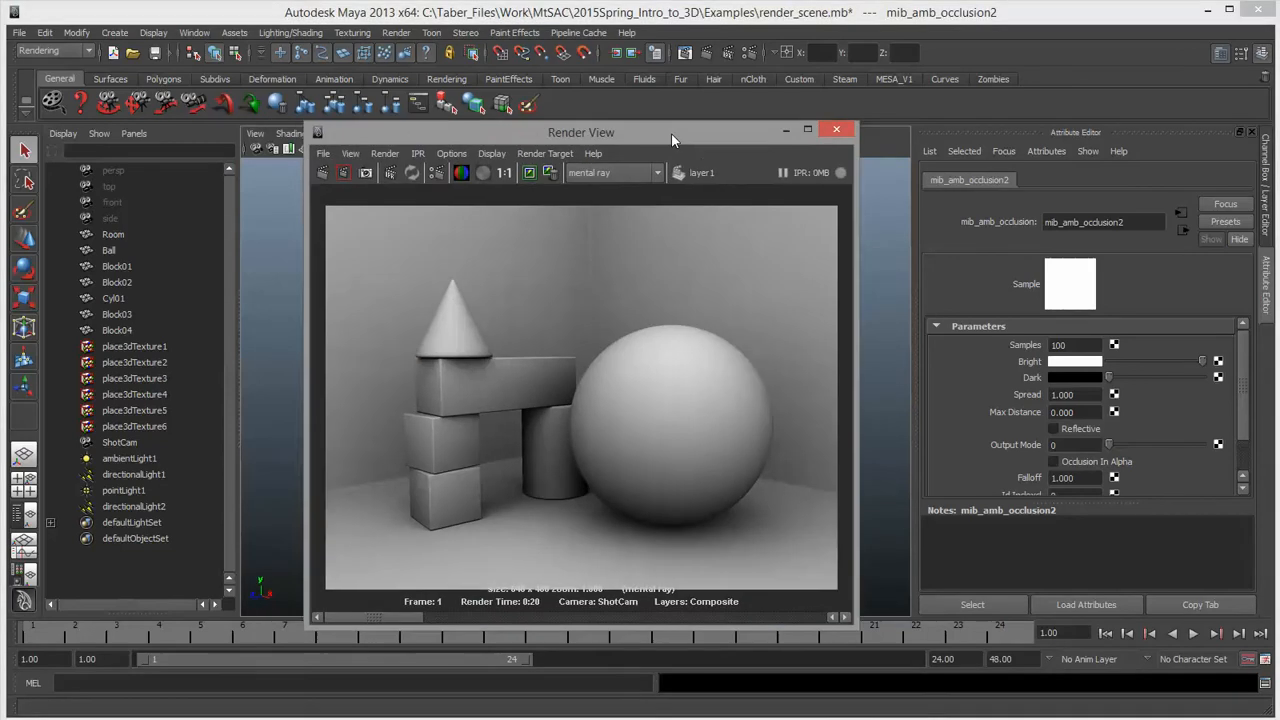
left_click_drag(671, 133, 458, 84)
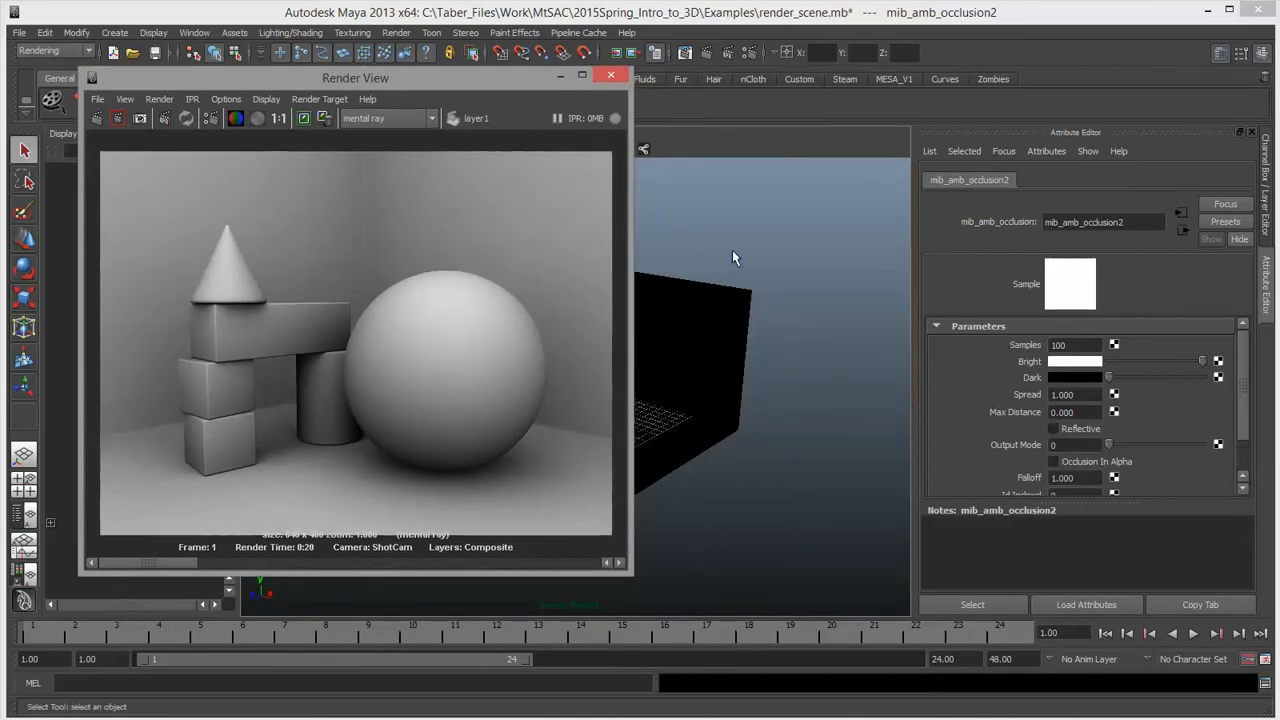
left_click_drag(717, 367, 680, 345, "alt")
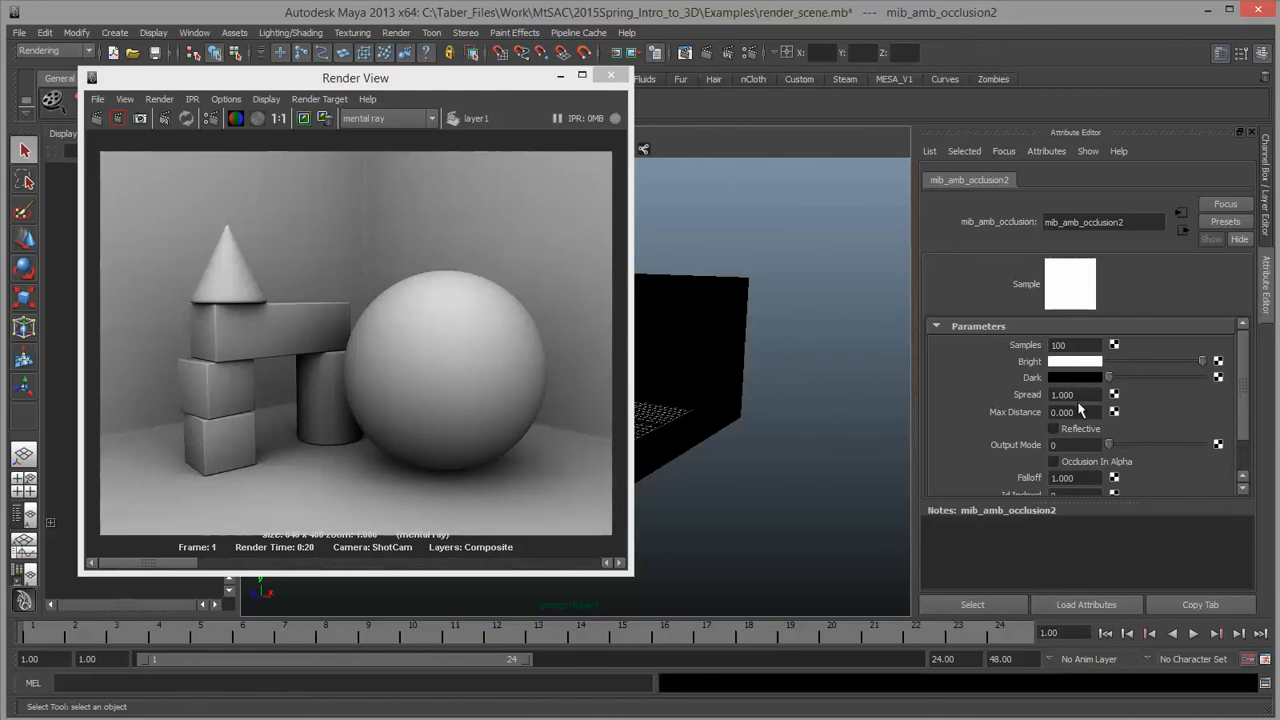
mouse_move(475, 86)
left_mouse_down()
mouse_move(491, 66)
mouse_move(483, 85)
left_mouse_up()
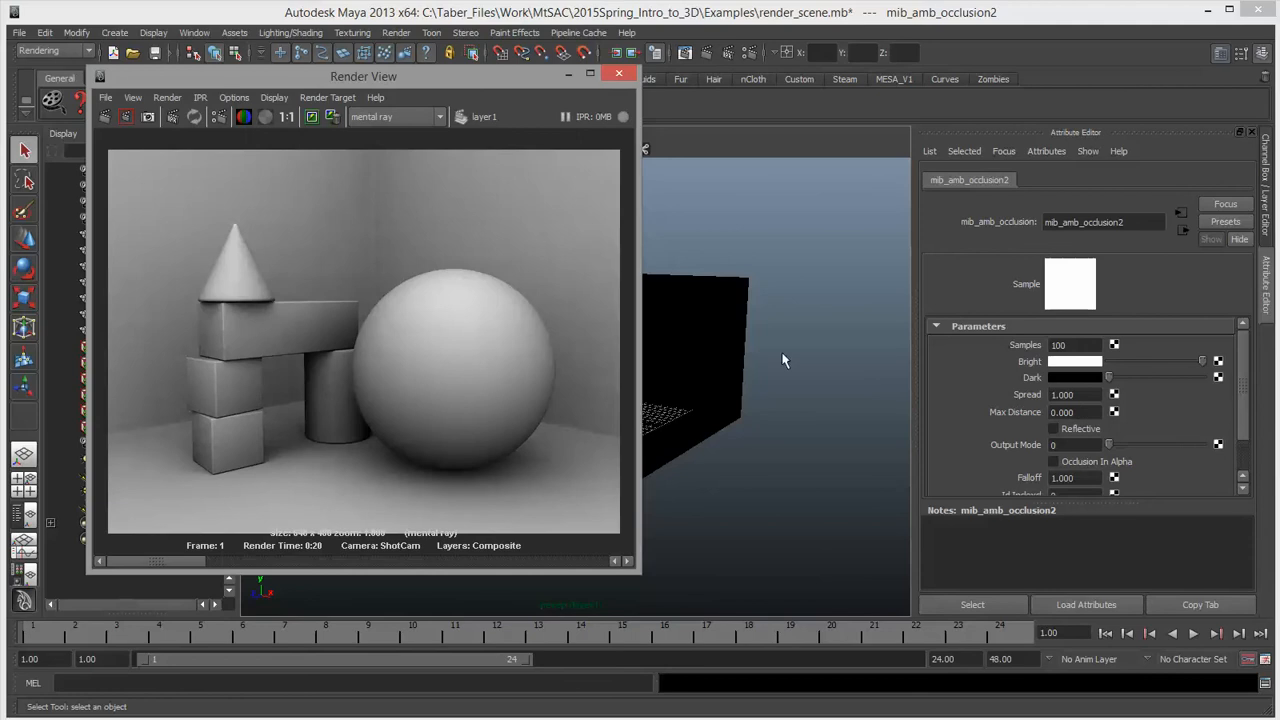
left_click_drag(783, 360, 771, 402, "alt")
middle_click_drag(771, 402, 848, 426, "alt")
right_click_drag(776, 428, 860, 430, "alt")
right_click_drag(700, 457, 809, 471, "alt")
middle_click_drag(809, 471, 728, 482, "alt")
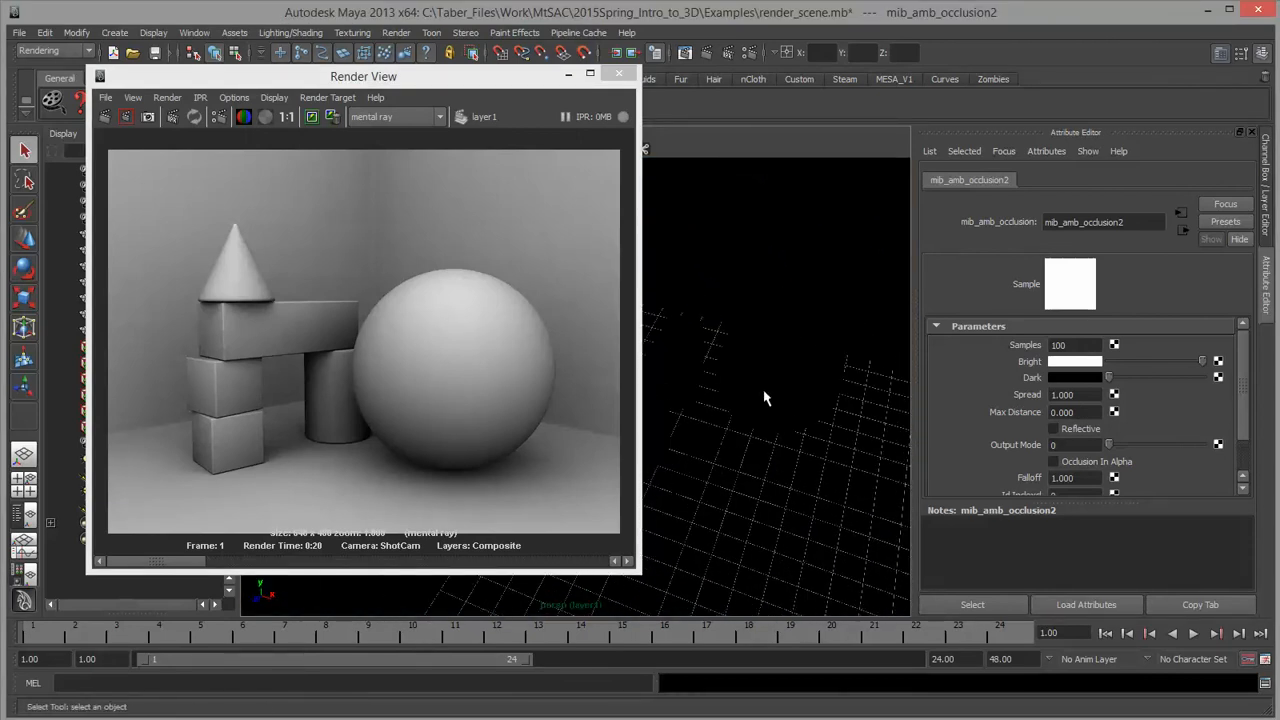
middle_click_drag(752, 401, 803, 420, "alt")
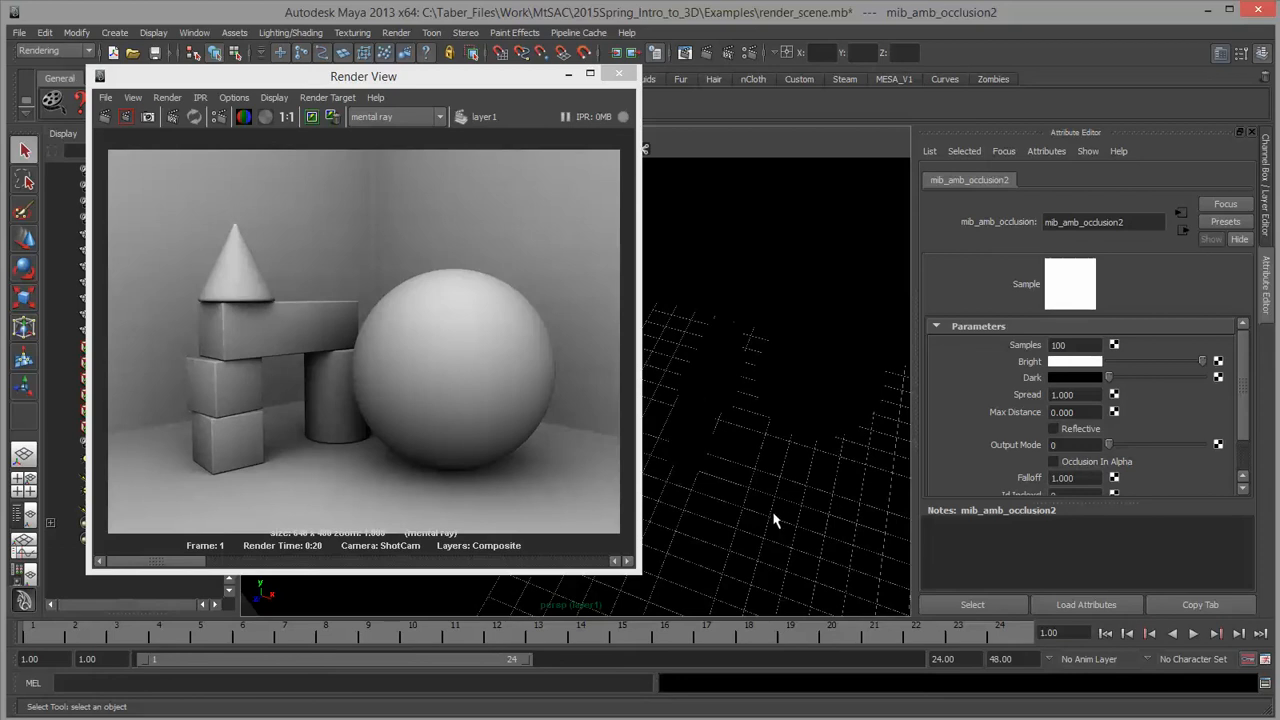
mouse_move(766, 529)
left_mouse_down("alt")
mouse_move(729, 500)
mouse_move(686, 517)
mouse_move(760, 514)
left_mouse_up("alt")
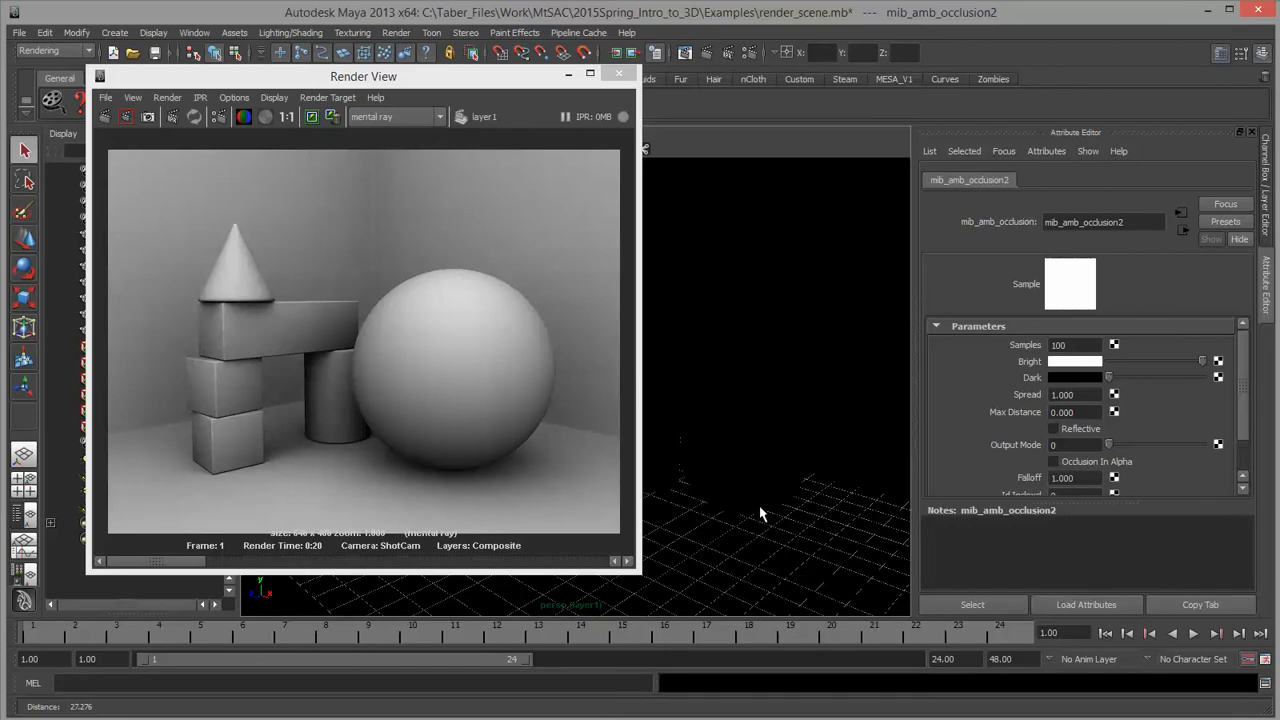
Set the occlusion texture's Max Distance to 4 and render the layer again.
left_click(1094, 398)
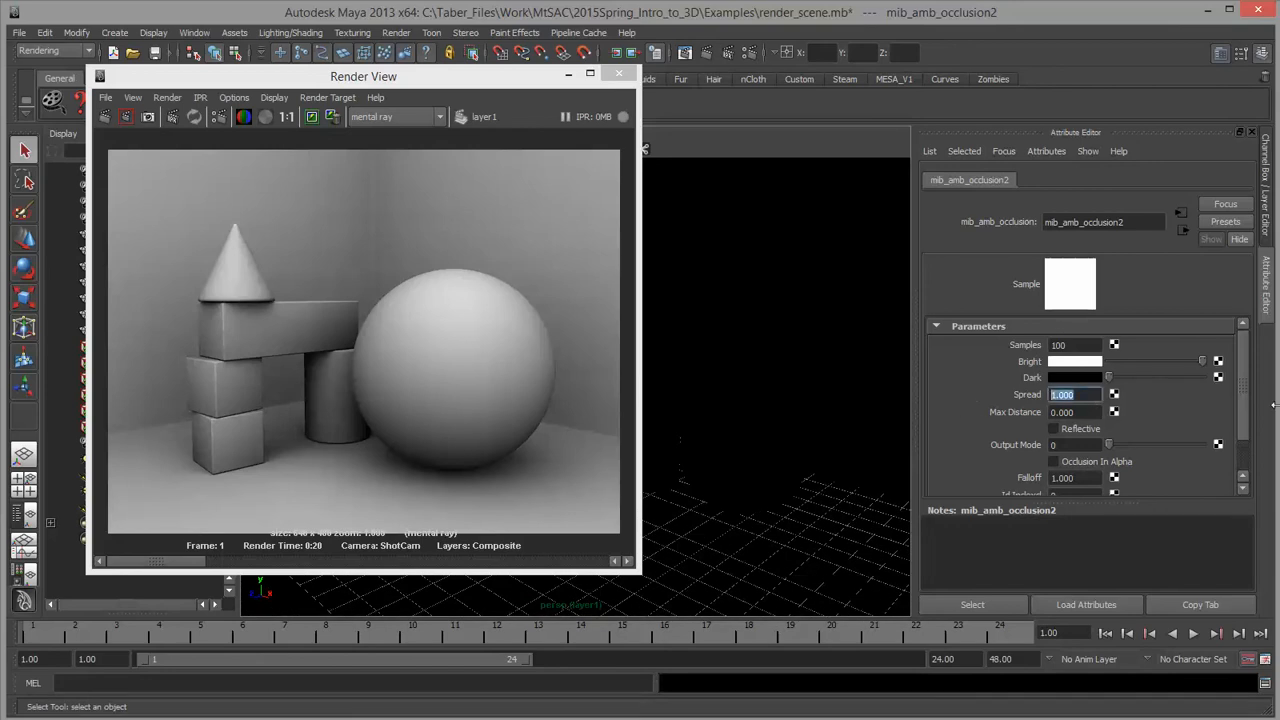
key("Tab")
type("4")
key("Return")
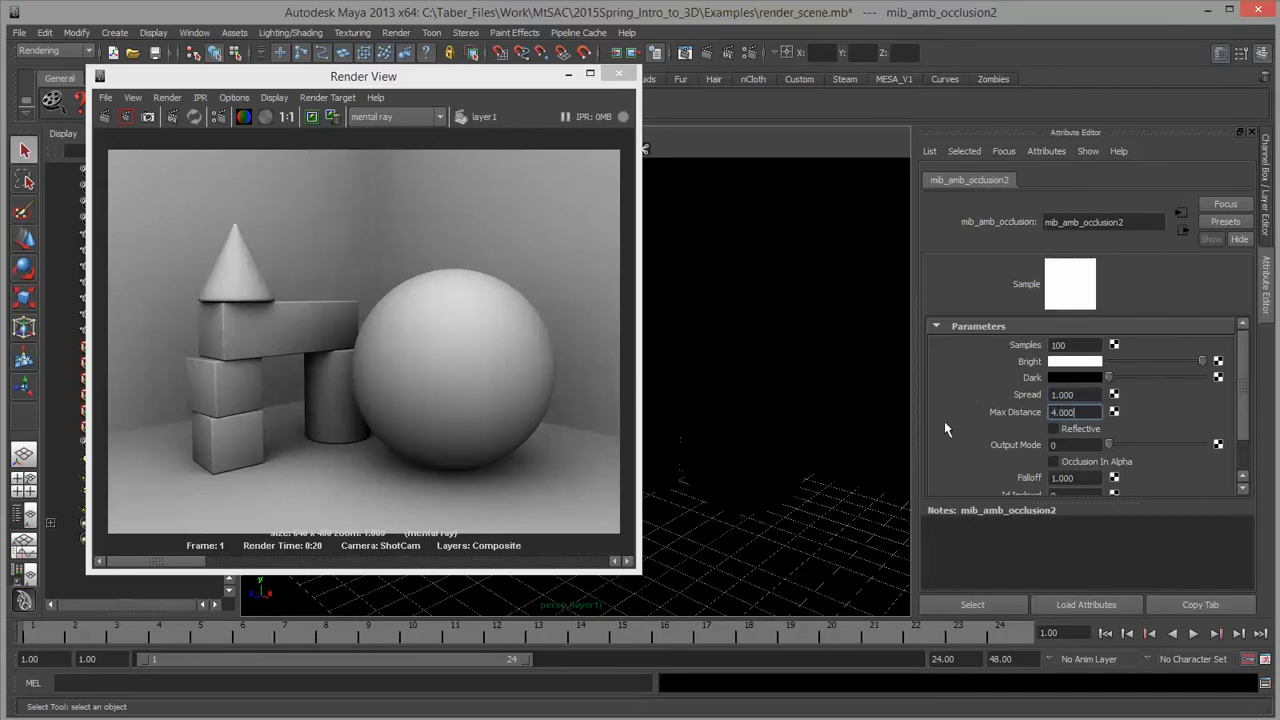
left_click(105, 116)
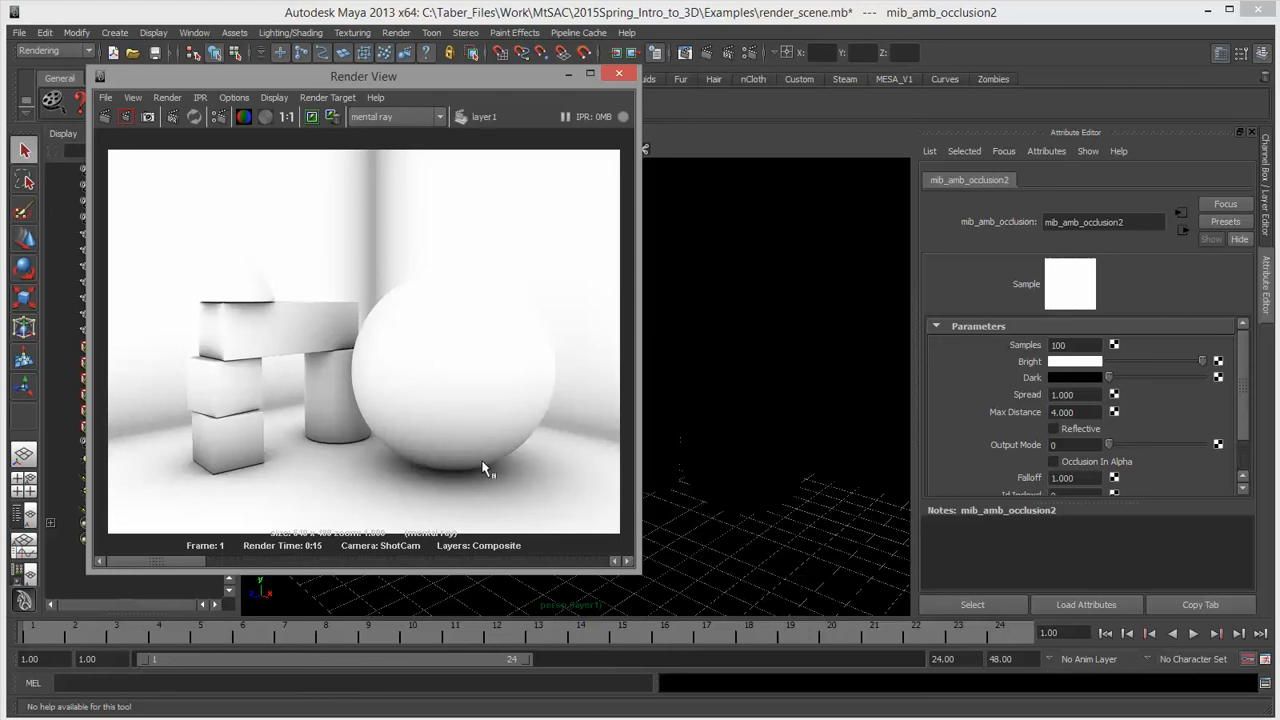
Keep the Max Distance 4 render and compare it with the previous render made without a distance limit.
left_click(312, 117)
left_click_drag(166, 565, 375, 572)
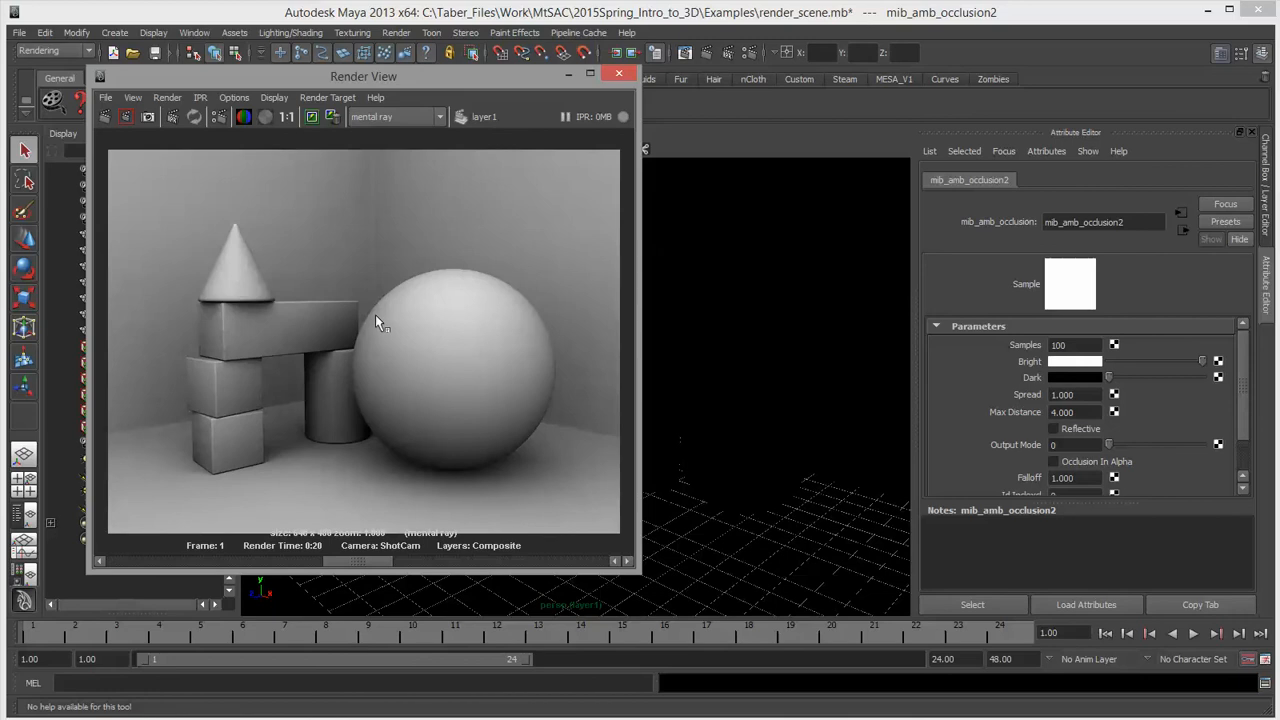
left_click_drag(340, 561, 260, 575)
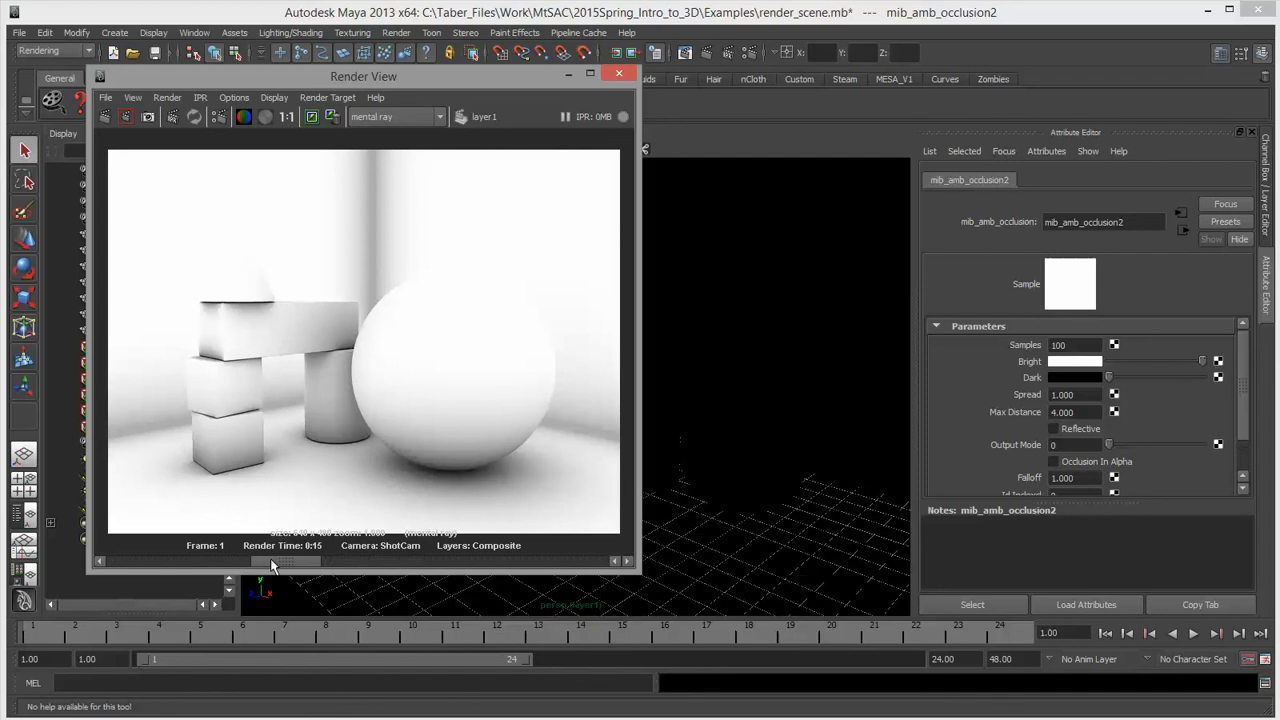
left_click_drag(270, 560, 185, 560)
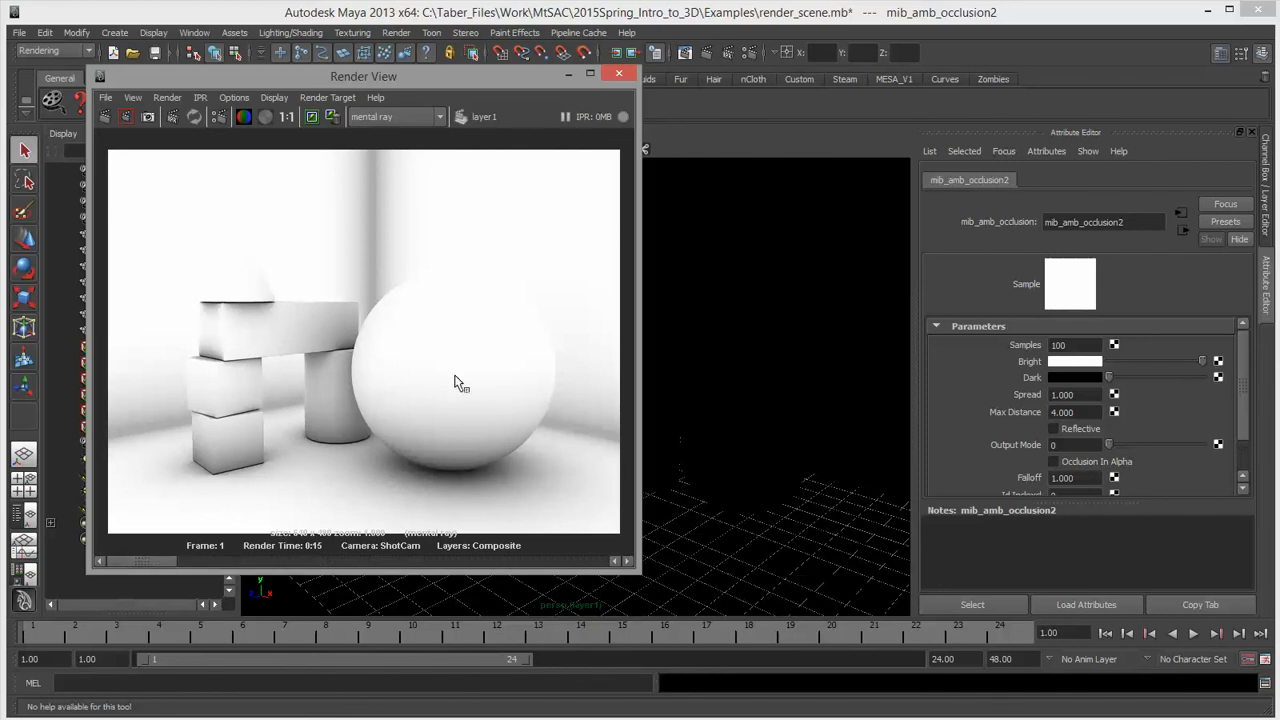
Set the occlusion texture's Max Distance to 16 and render the layer again.
double_click(1090, 413)
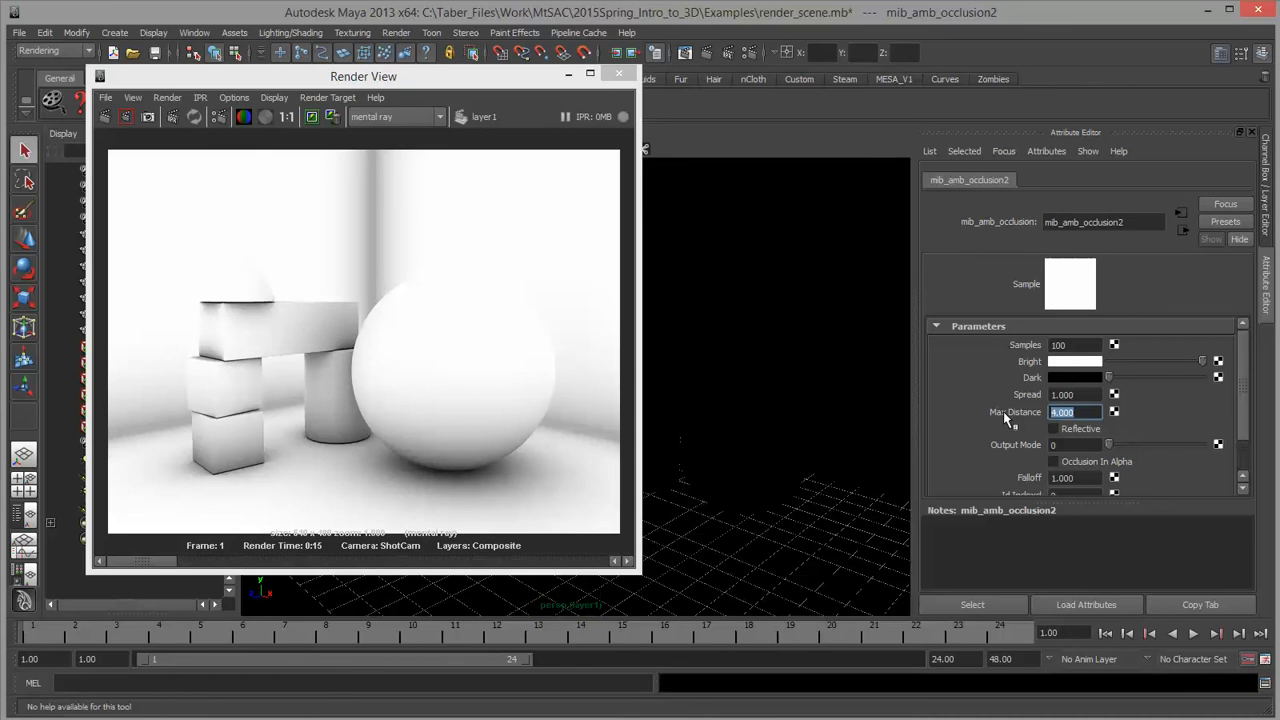
type("16")
key("Return")
left_click(102, 117)
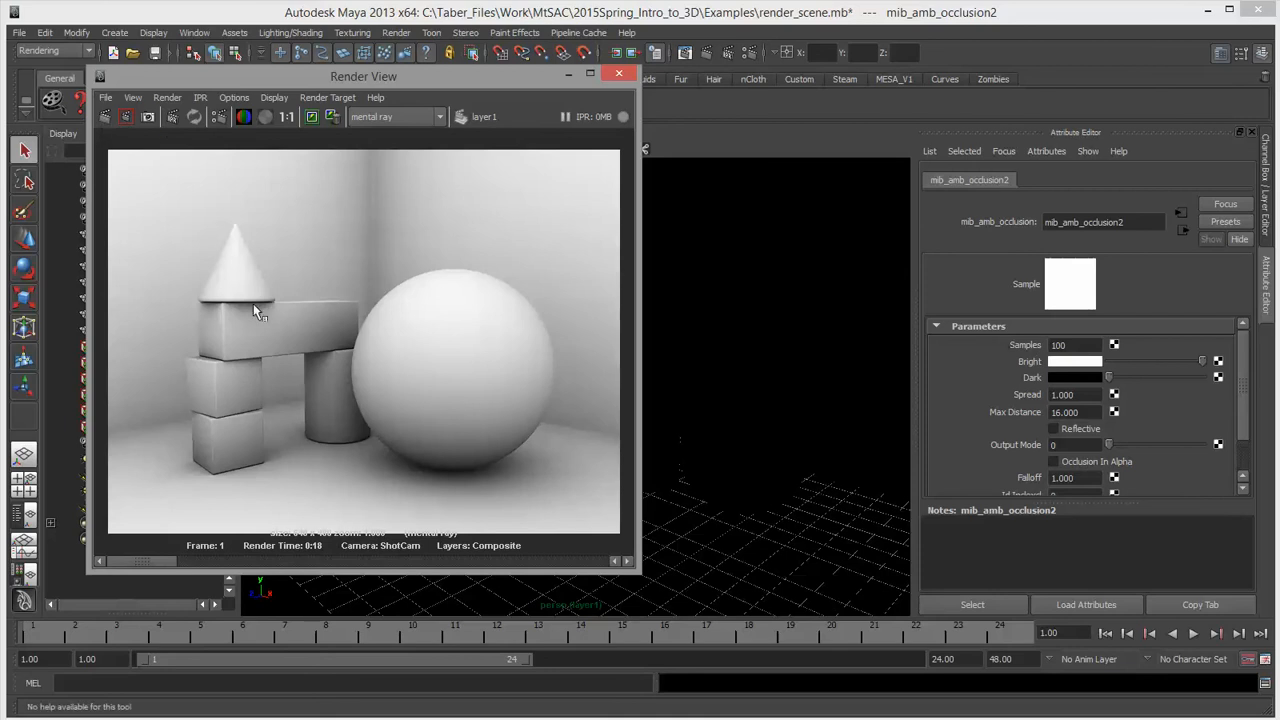
Keep the Max Distance 16 render and compare it with the stored renders made at other settings.
left_click(313, 118)
left_click_drag(160, 568, 467, 576)
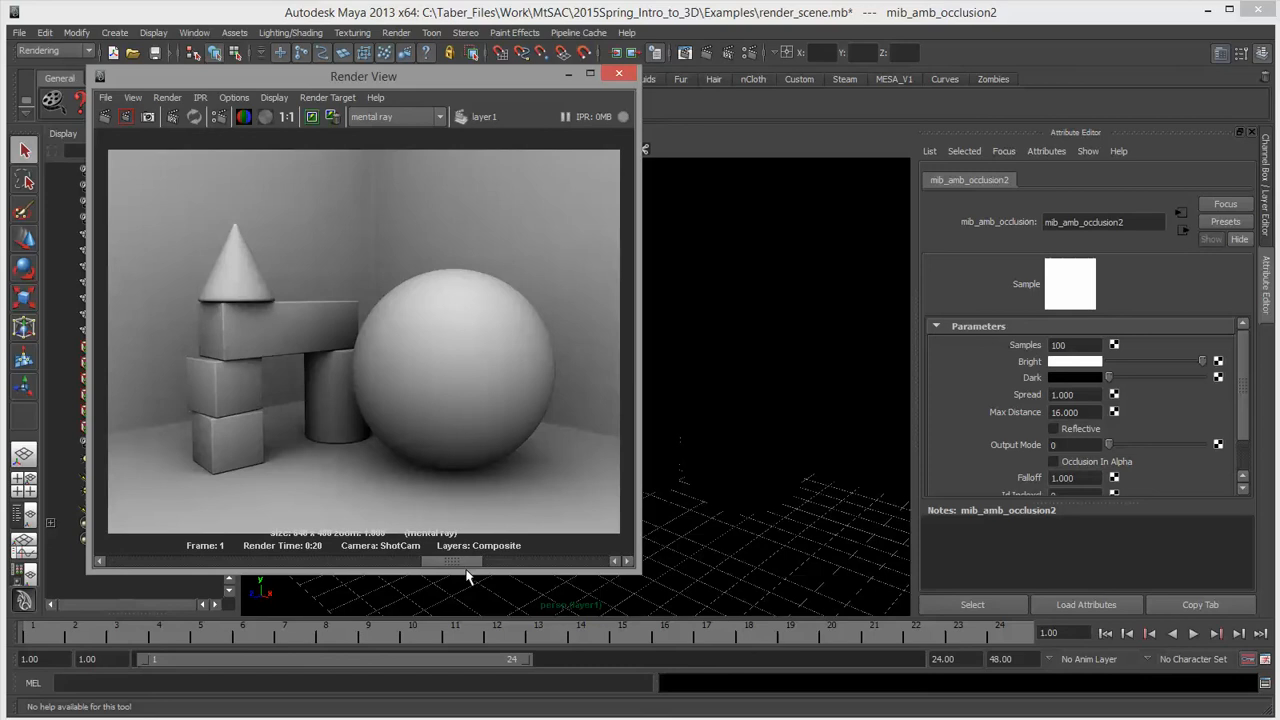
left_click_drag(467, 576, 118, 572)
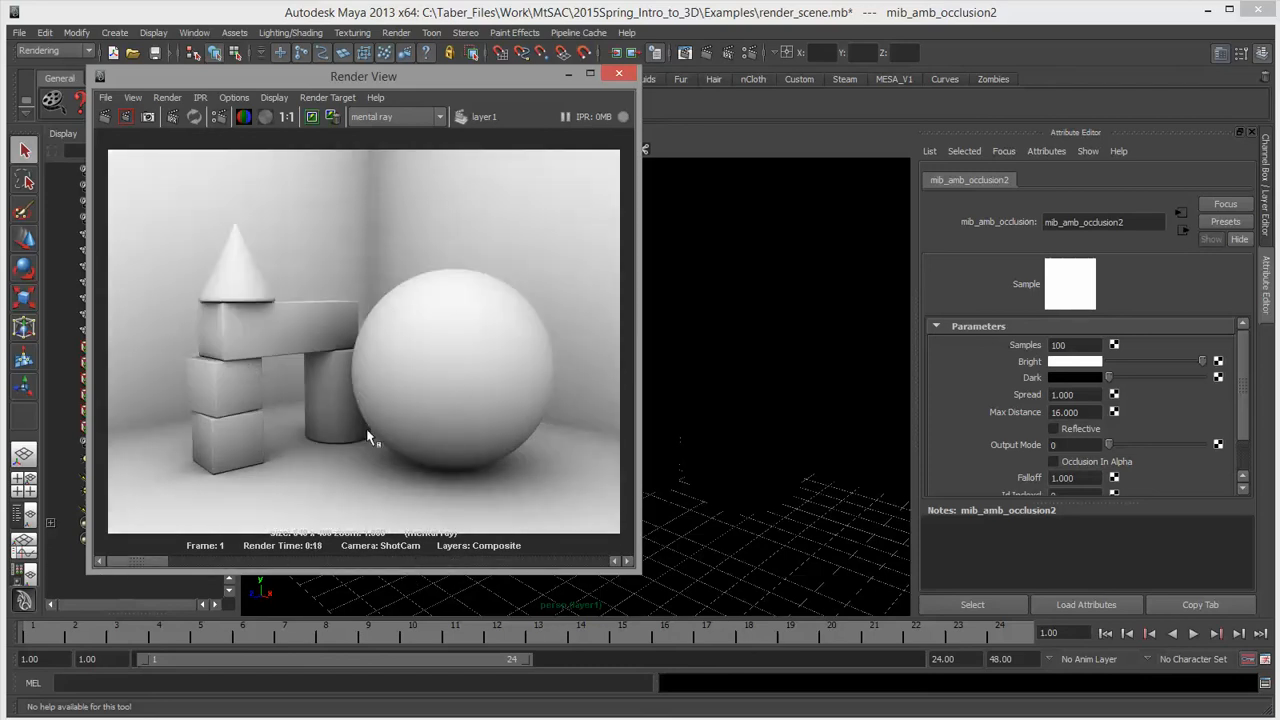
double_click(1085, 412)
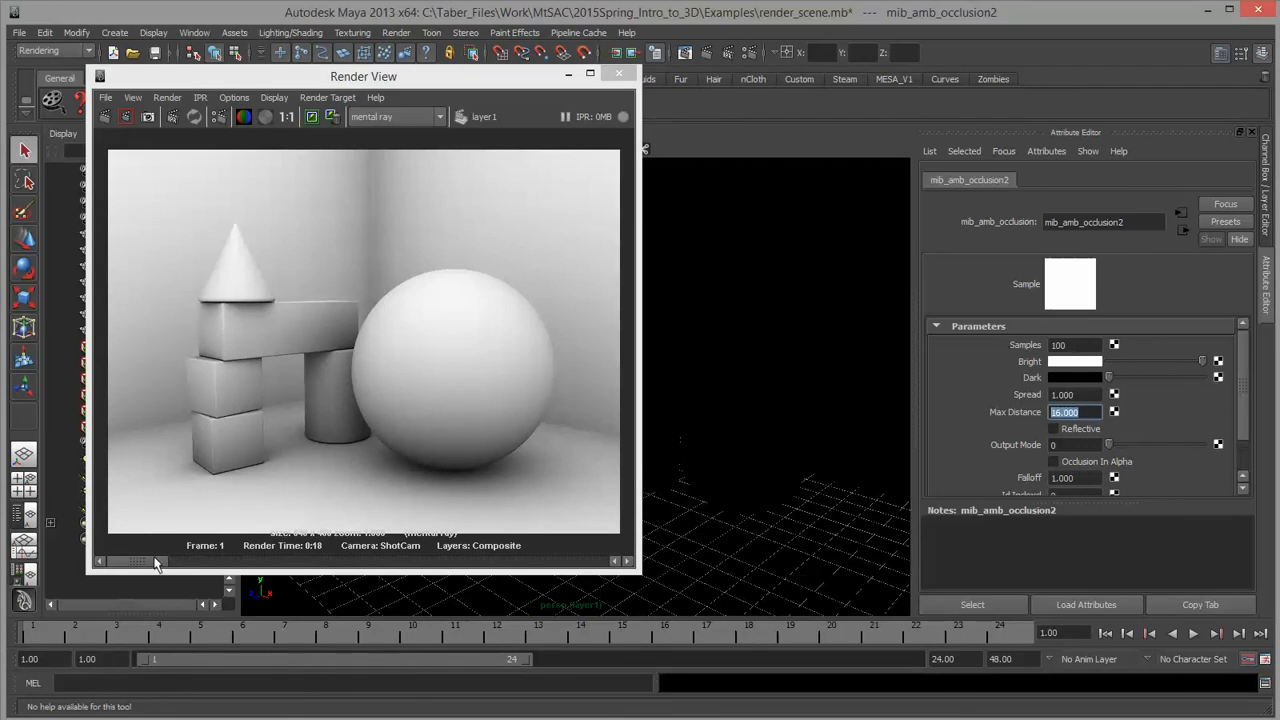
left_click_drag(155, 563, 400, 565)
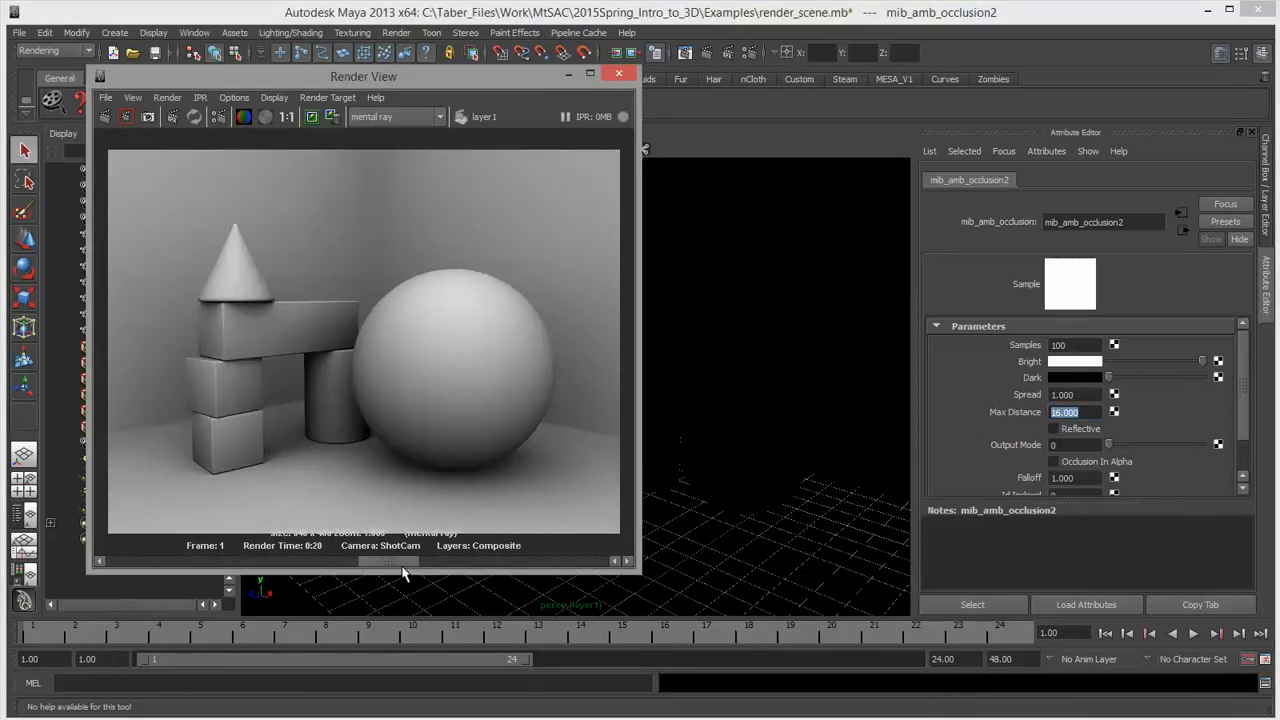
Set the occlusion texture's Max Distance to 500 and render the layer again.
left_click_drag(404, 566, 200, 566)
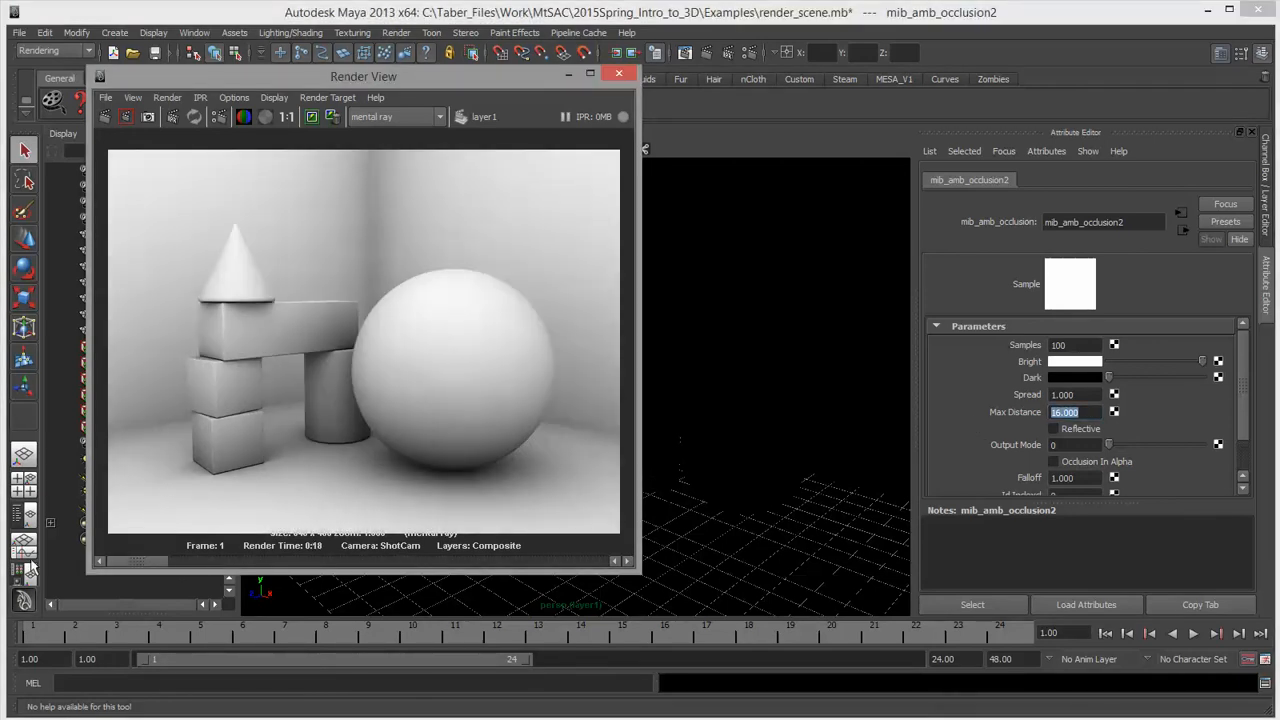
left_click(1096, 412)
left_click_drag(1096, 412, 1046, 413)
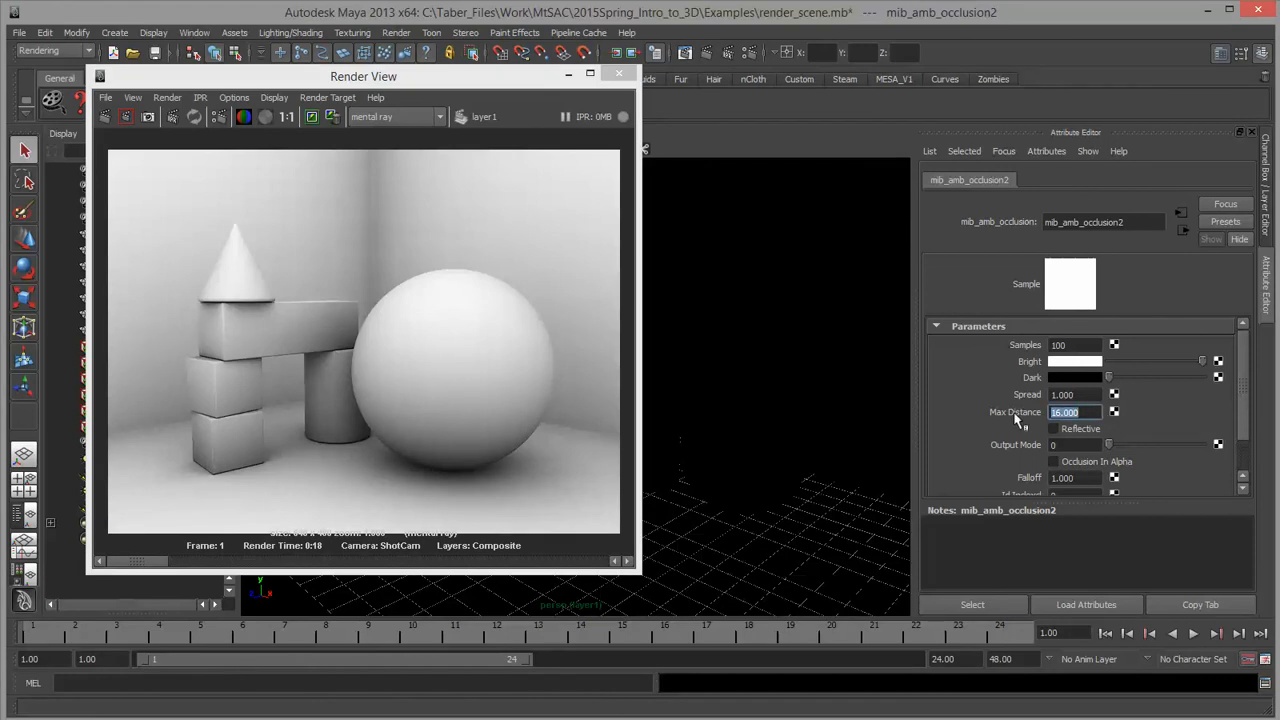
type("500")
key("Return")
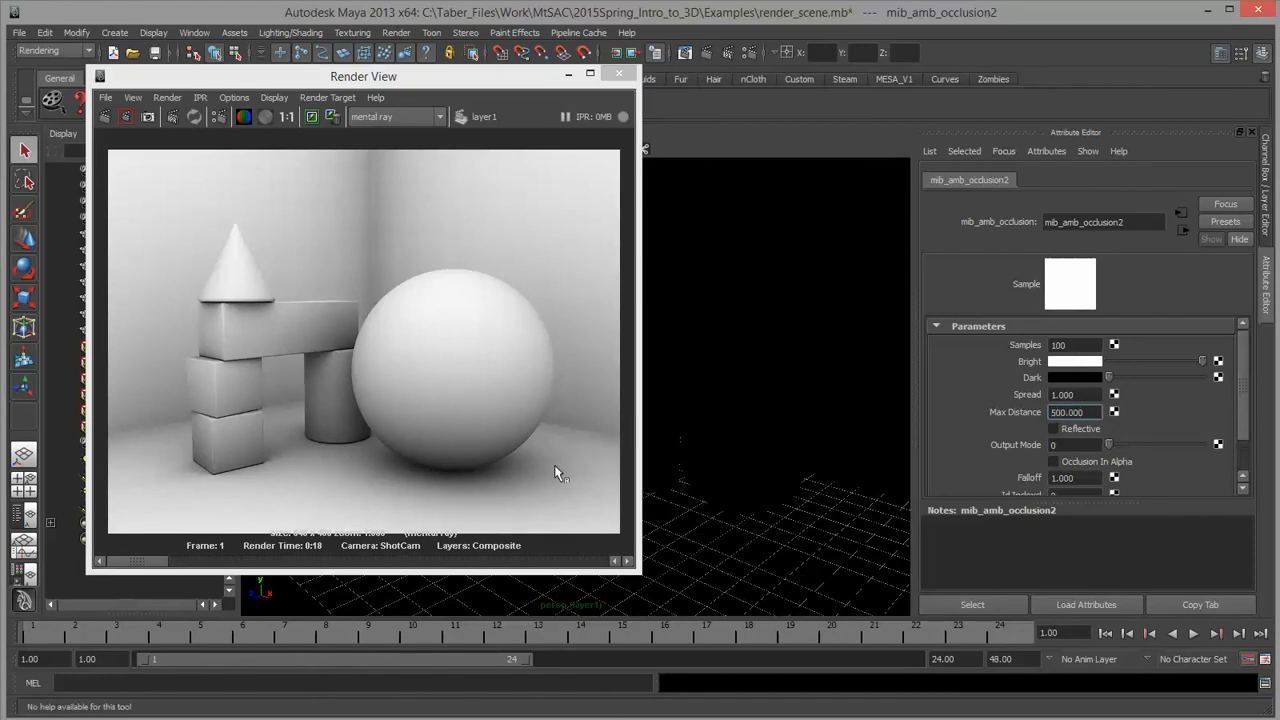
left_click(108, 115)
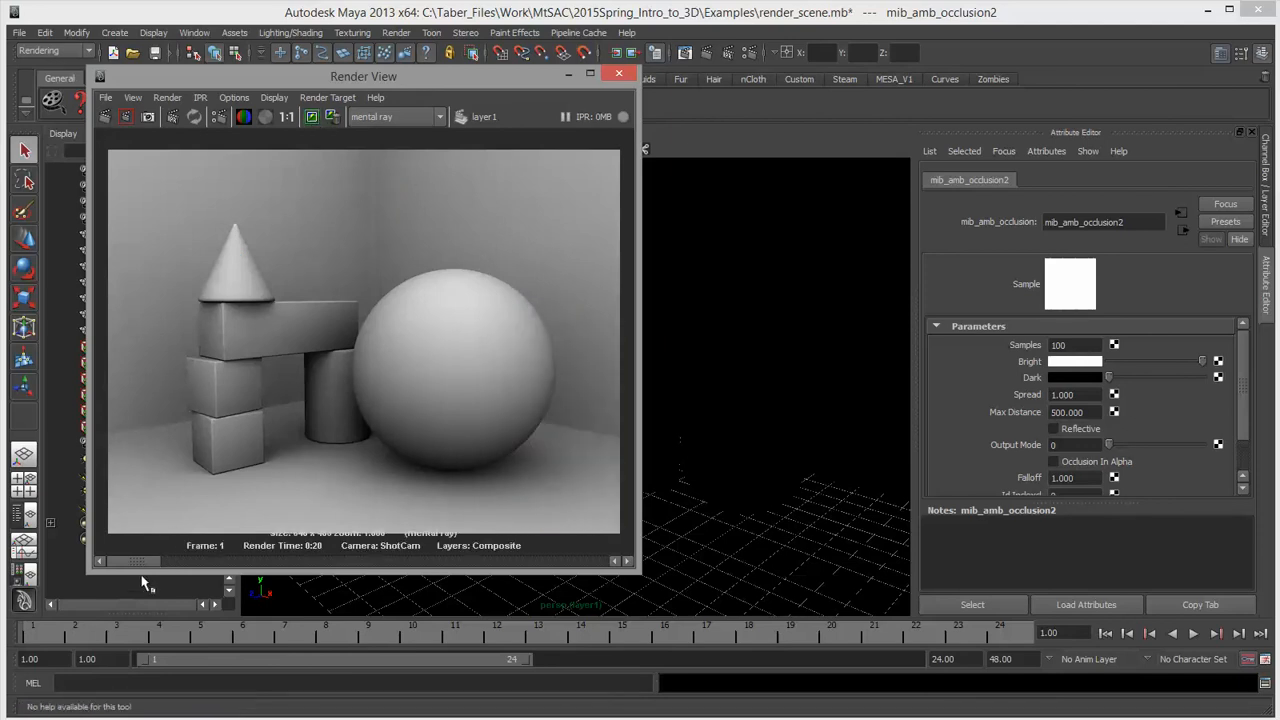
Compare the Max Distance 500 render with the stored renders made at distances 16 and 4.
left_click_drag(151, 561, 82, 578)
left_click_drag(190, 563, 260, 564)
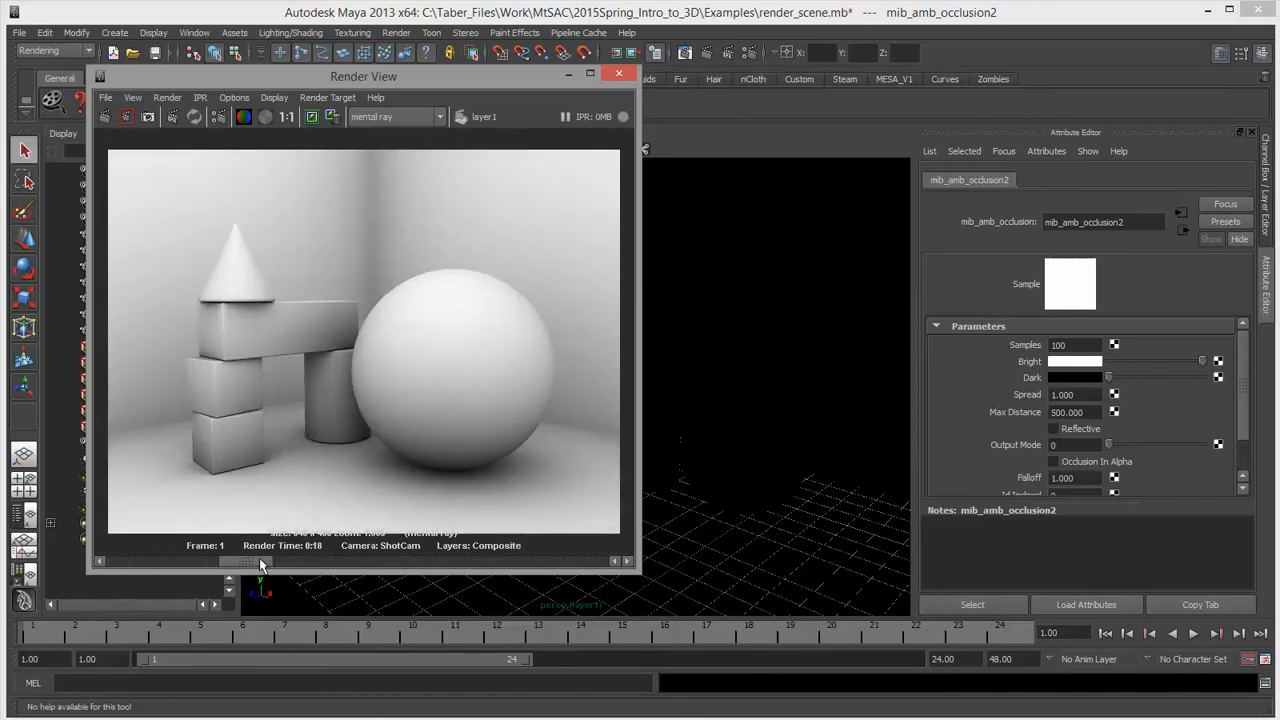
left_click_drag(260, 564, 297, 563)
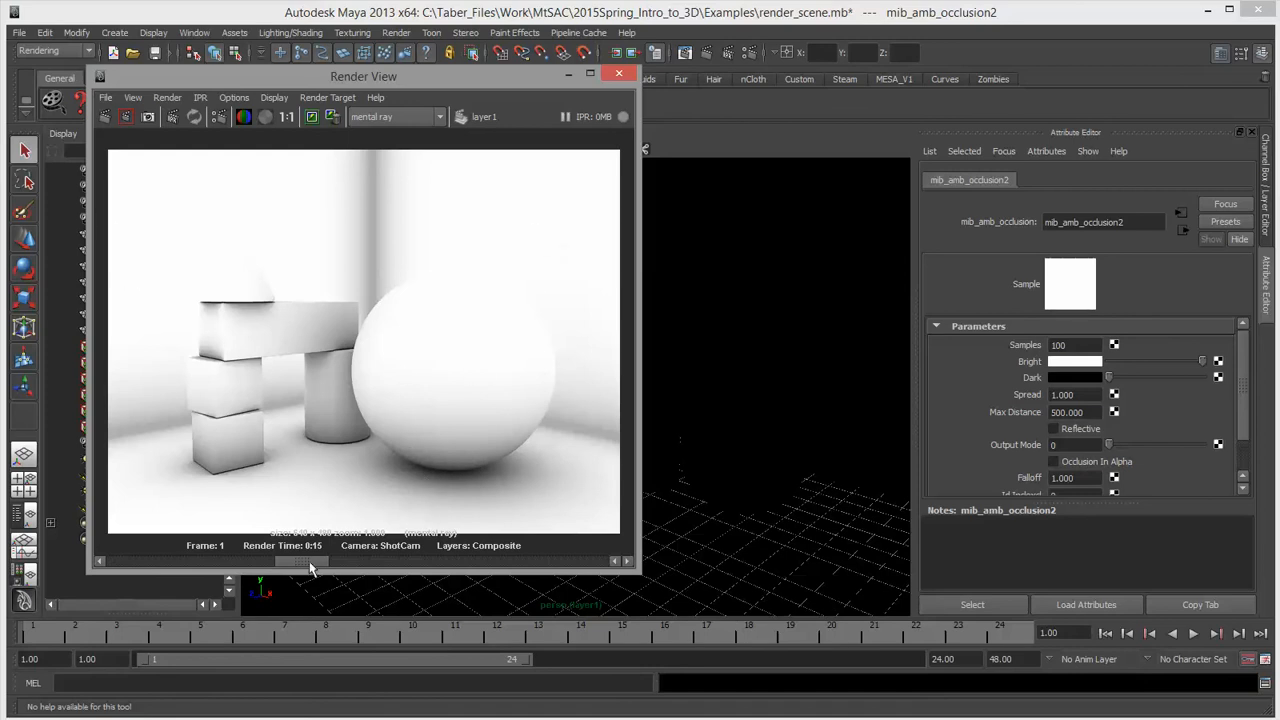
mouse_move(310, 563)
left_mouse_down()
mouse_move(245, 572)
mouse_move(340, 565)
mouse_move(250, 565)
mouse_move(310, 565)
left_mouse_up()
left_click(259, 563)
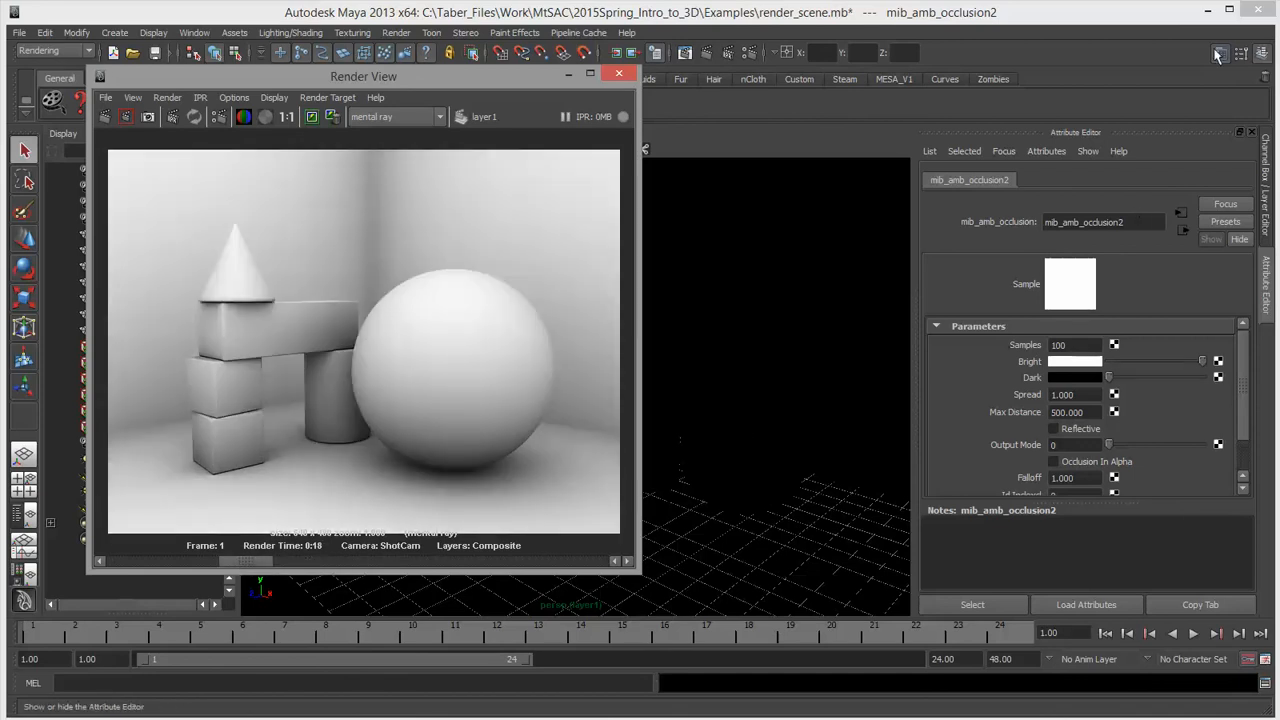
Show the render layer list and switch between masterLayer and layer1 to compare them in the viewport.
left_click(1245, 52)
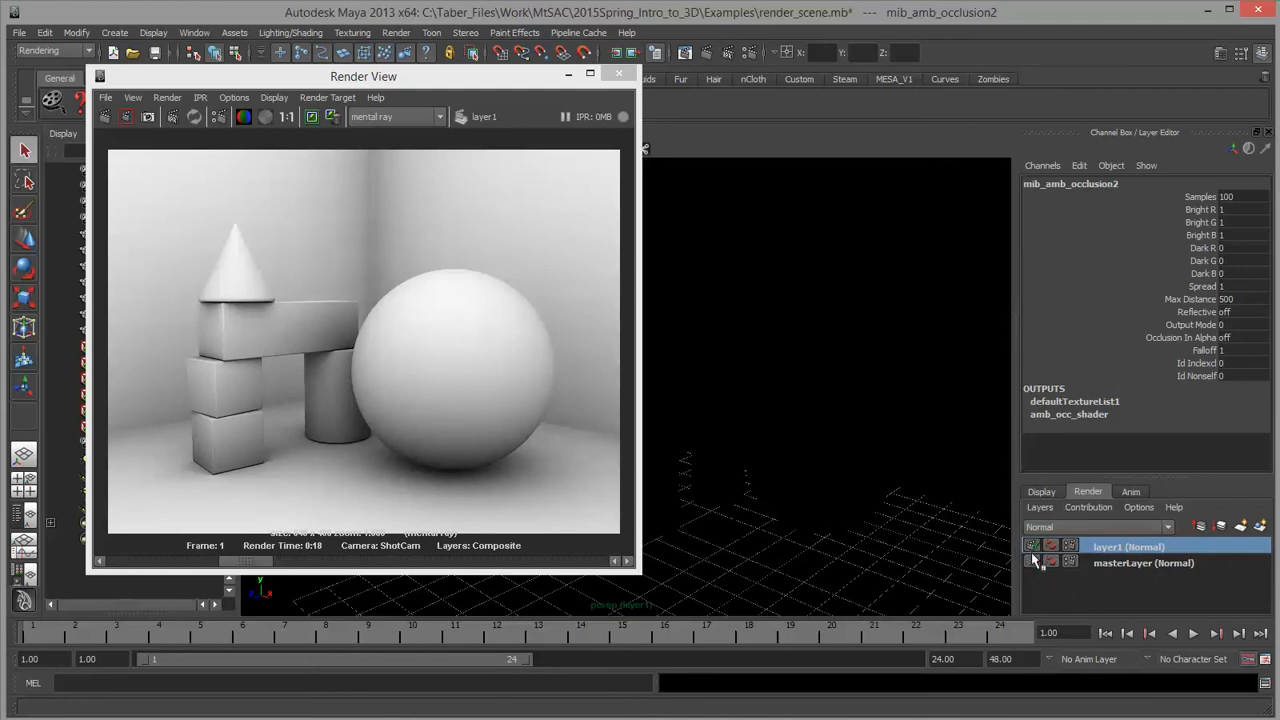
left_click(1099, 565)
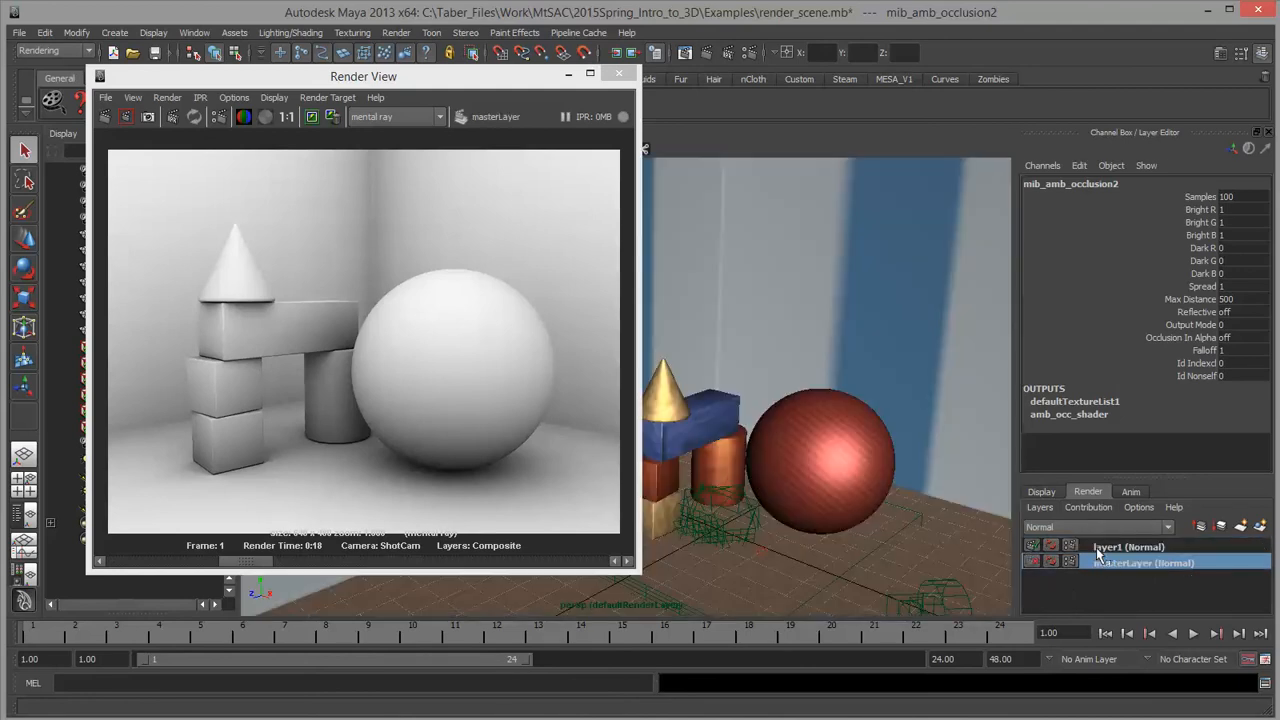
left_click(1098, 547)
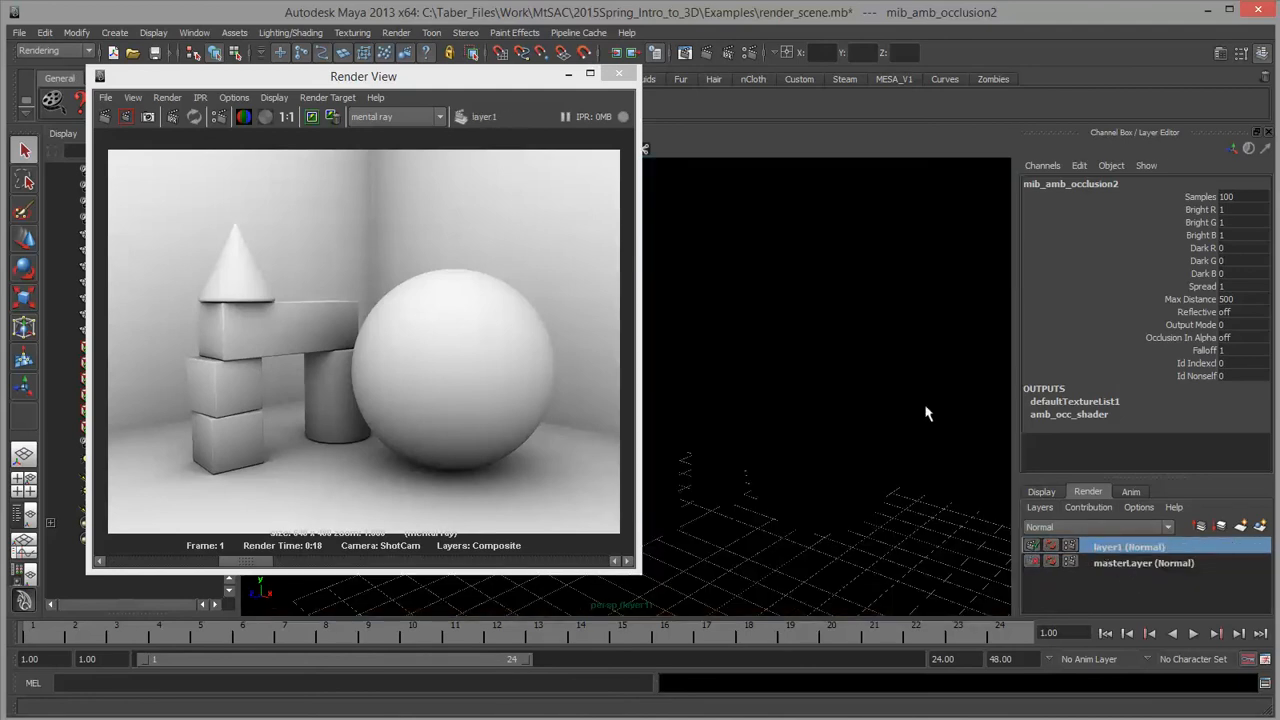
left_click(1128, 565)
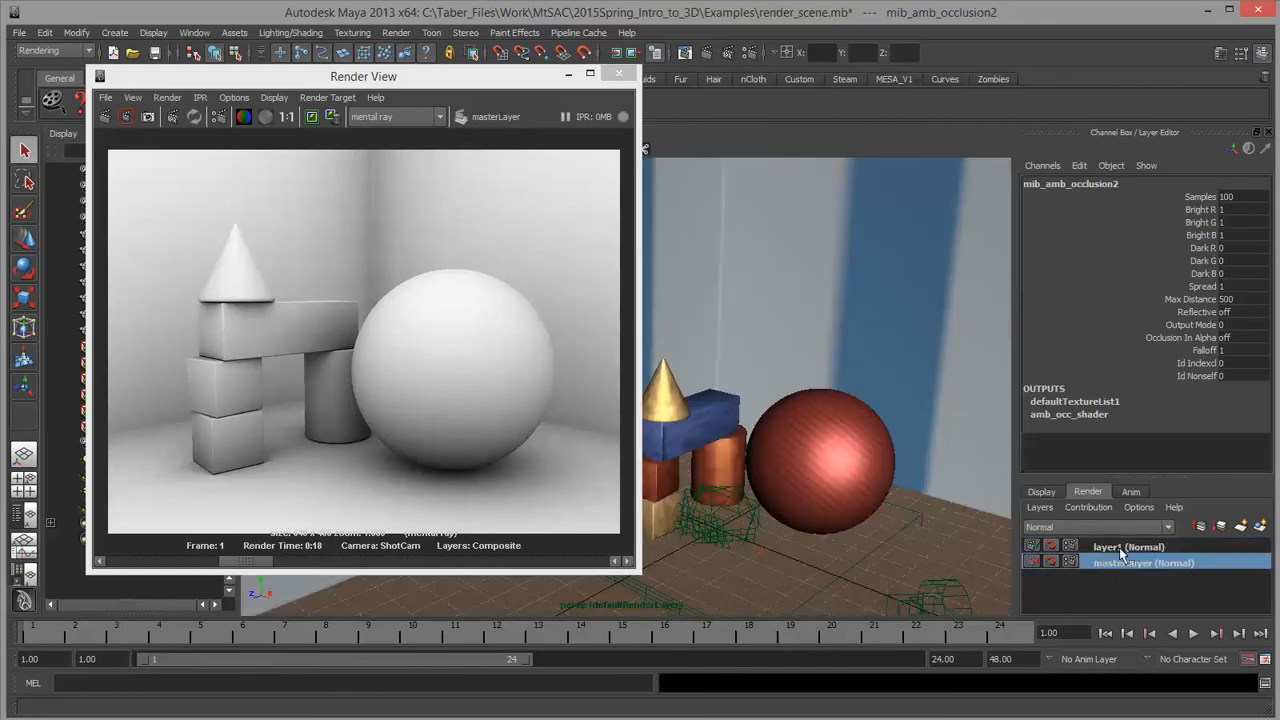
left_click(1119, 547)
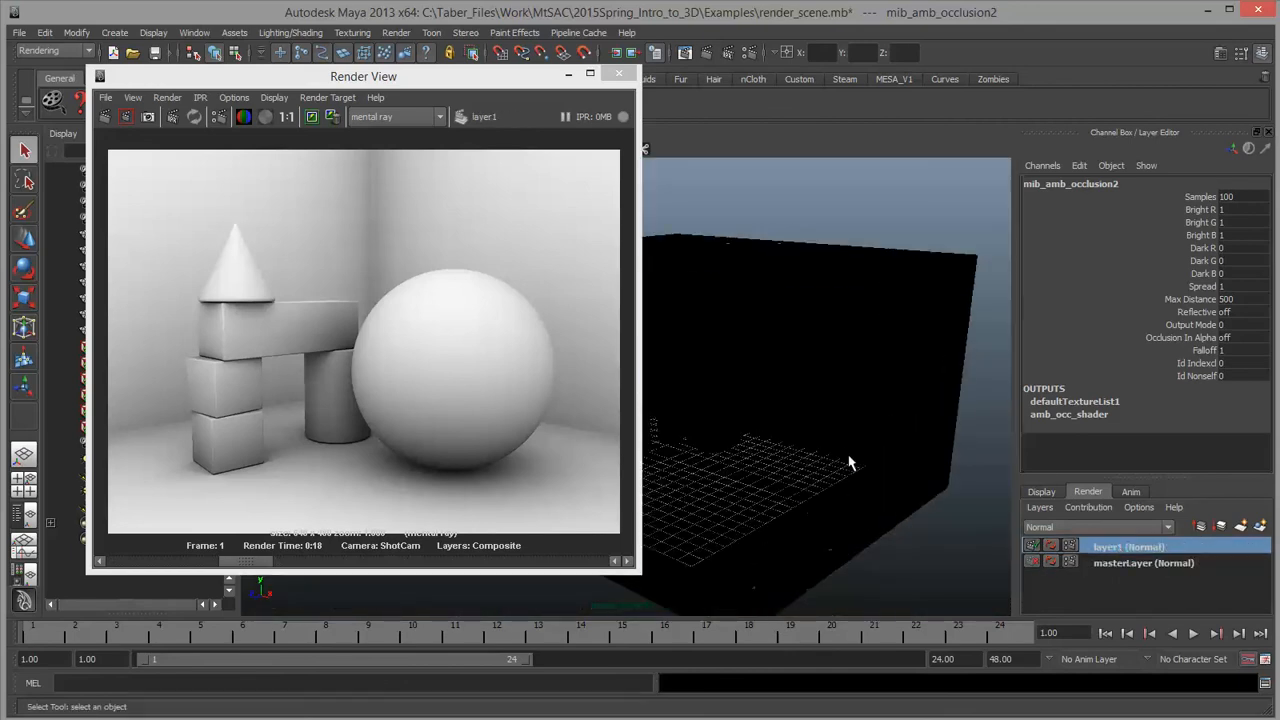
Display layer1's scene as wireframe in the perspective view so the whole room and its objects can be examined.
left_click_drag(803, 406, 858, 430, "alt")
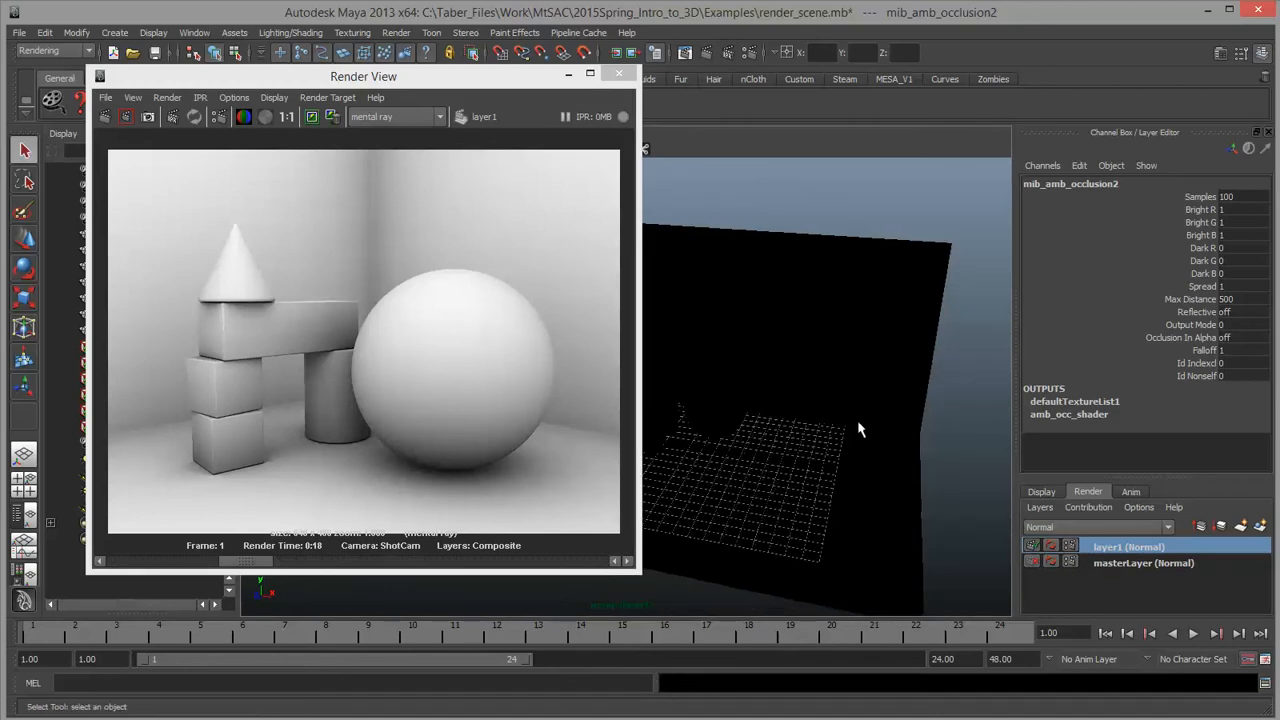
key("4")
right_click_drag(866, 431, 796, 424, "alt")
middle_click_drag(796, 424, 908, 458, "alt")
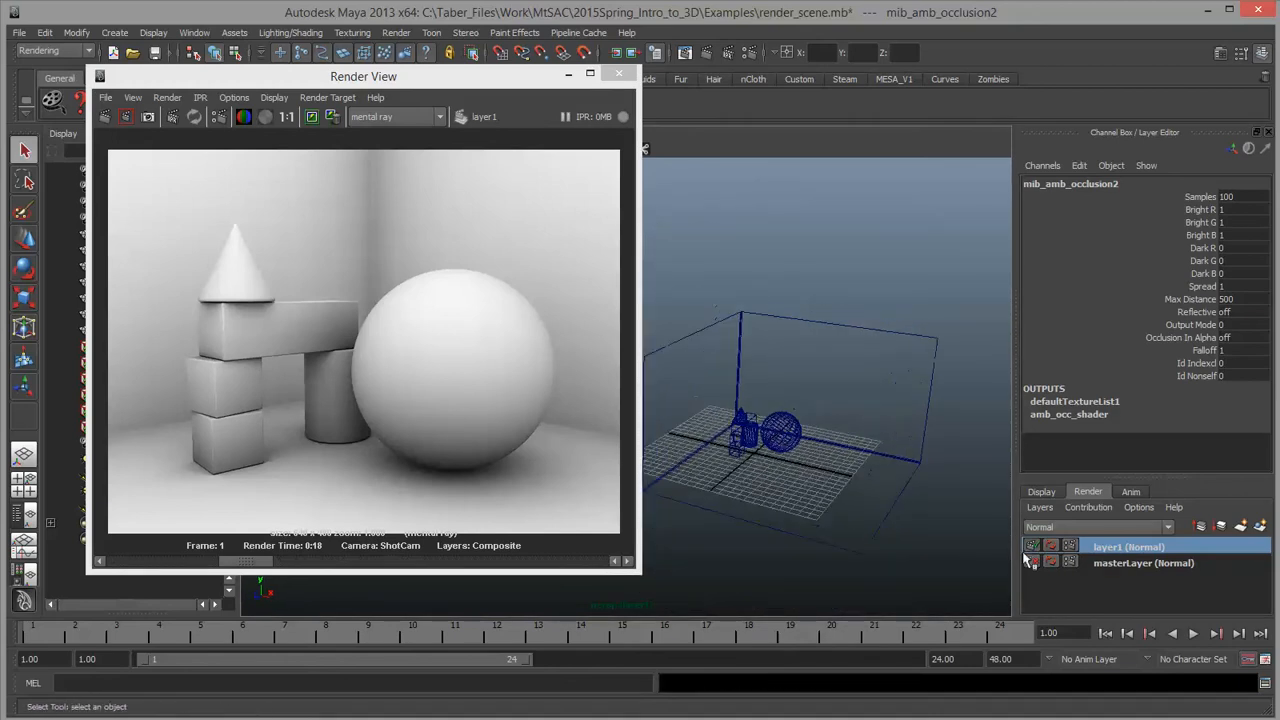
Make masterLayer the active render layer and render the textured, lit scene.
left_click(1100, 564)
left_click_drag(840, 536, 852, 488, "alt")
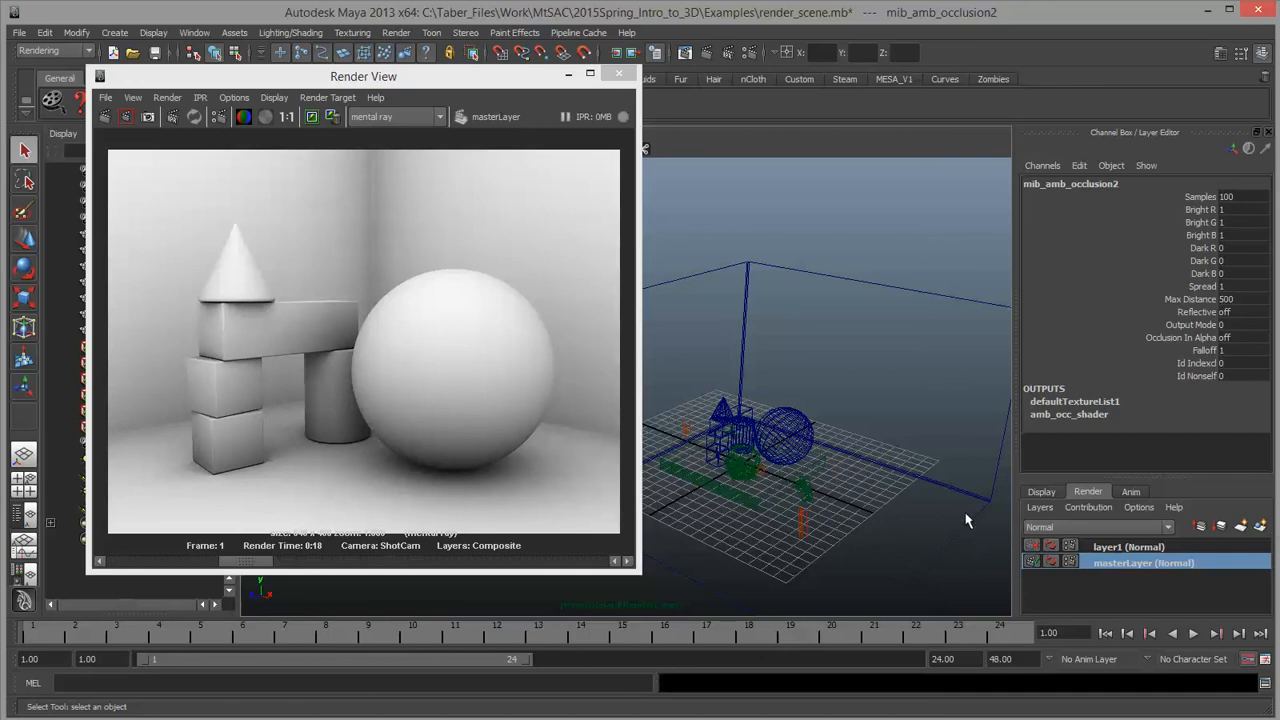
left_click(105, 117)
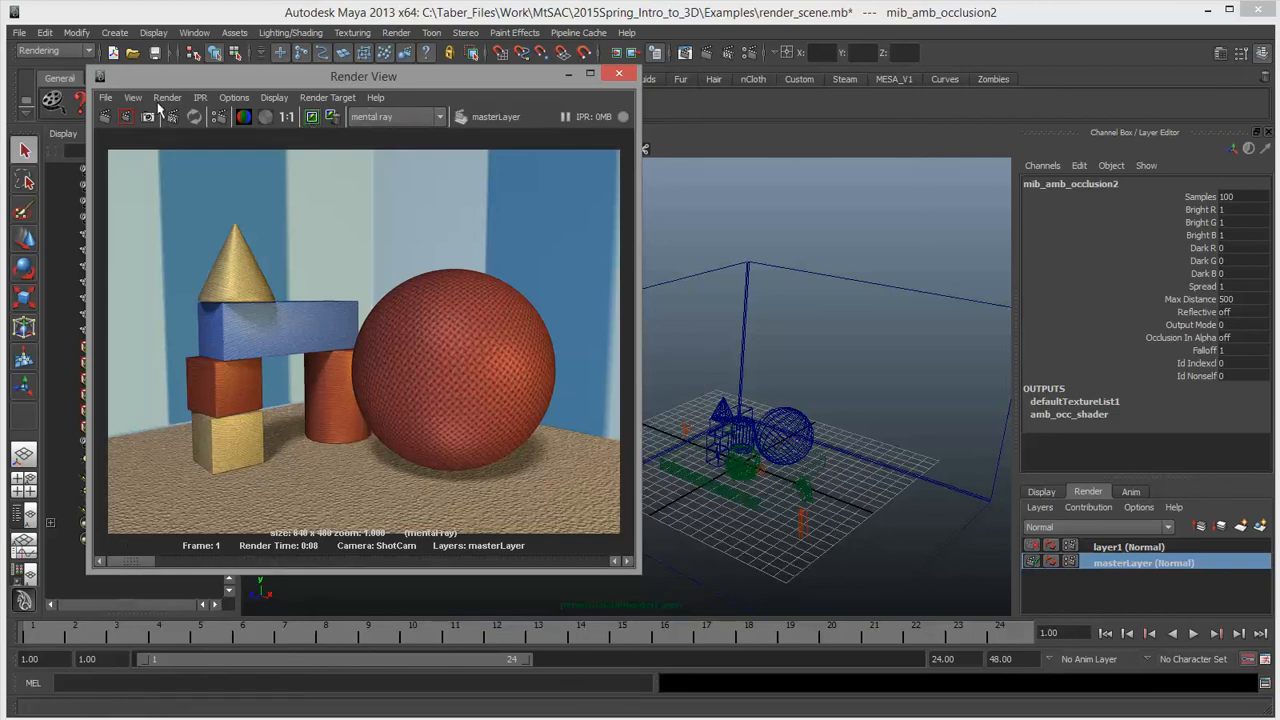
Save the textured masterLayer render as a JPEG named master_render in the project's images folder.
left_click(105, 97)
left_click(134, 137)
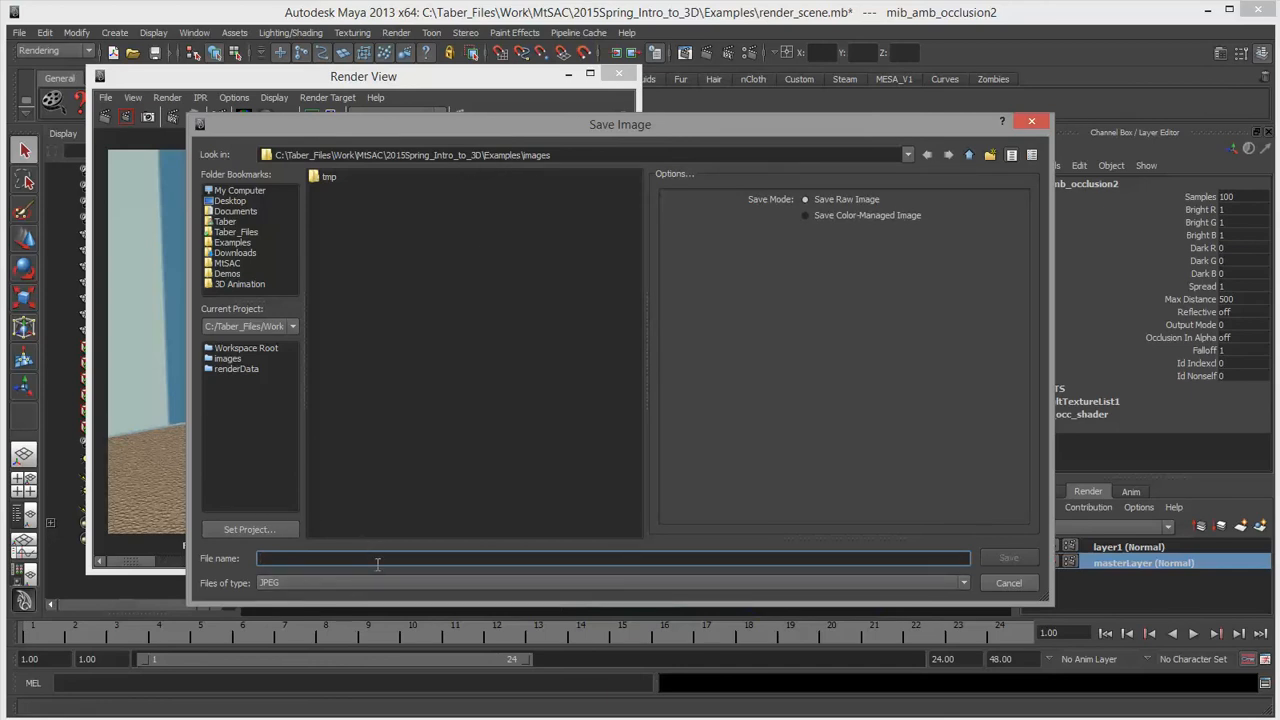
type("master_render")
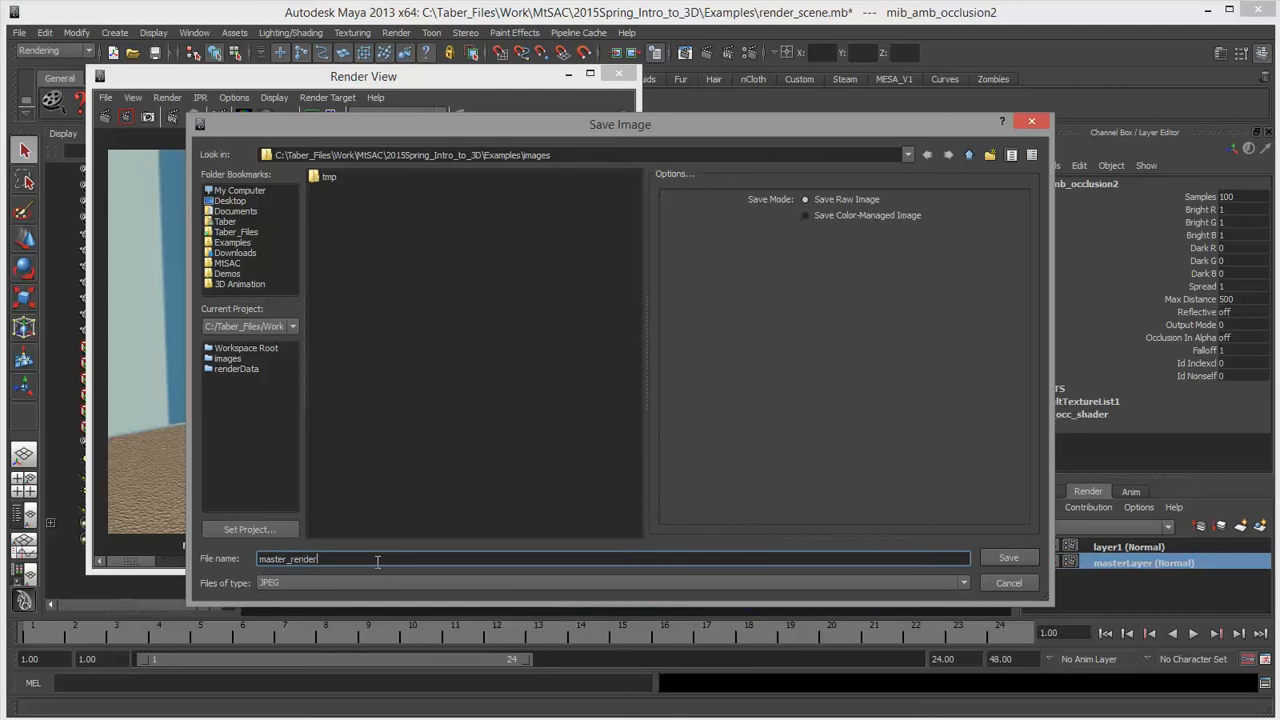
left_click(1007, 557)
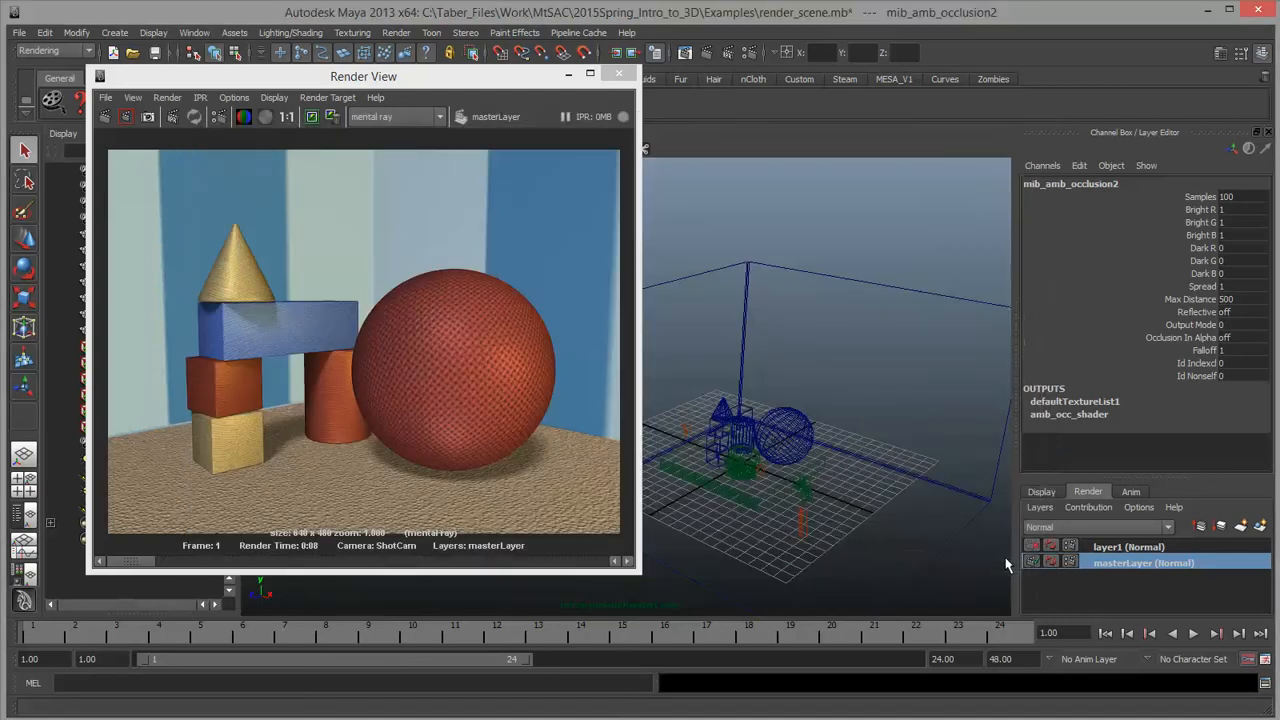
Recall the darkest stored occlusion render and save it as a JPEG named occ_default.
left_click_drag(148, 562, 240, 578)
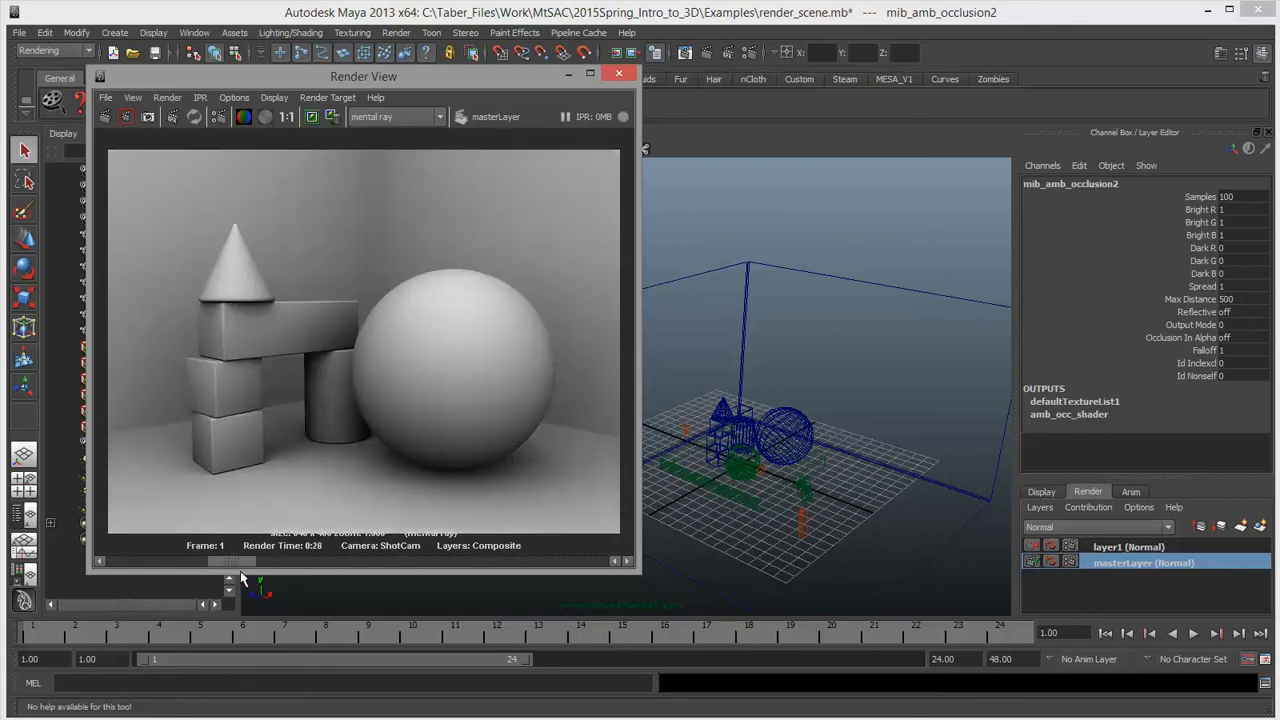
left_click(108, 98)
left_click(135, 135)
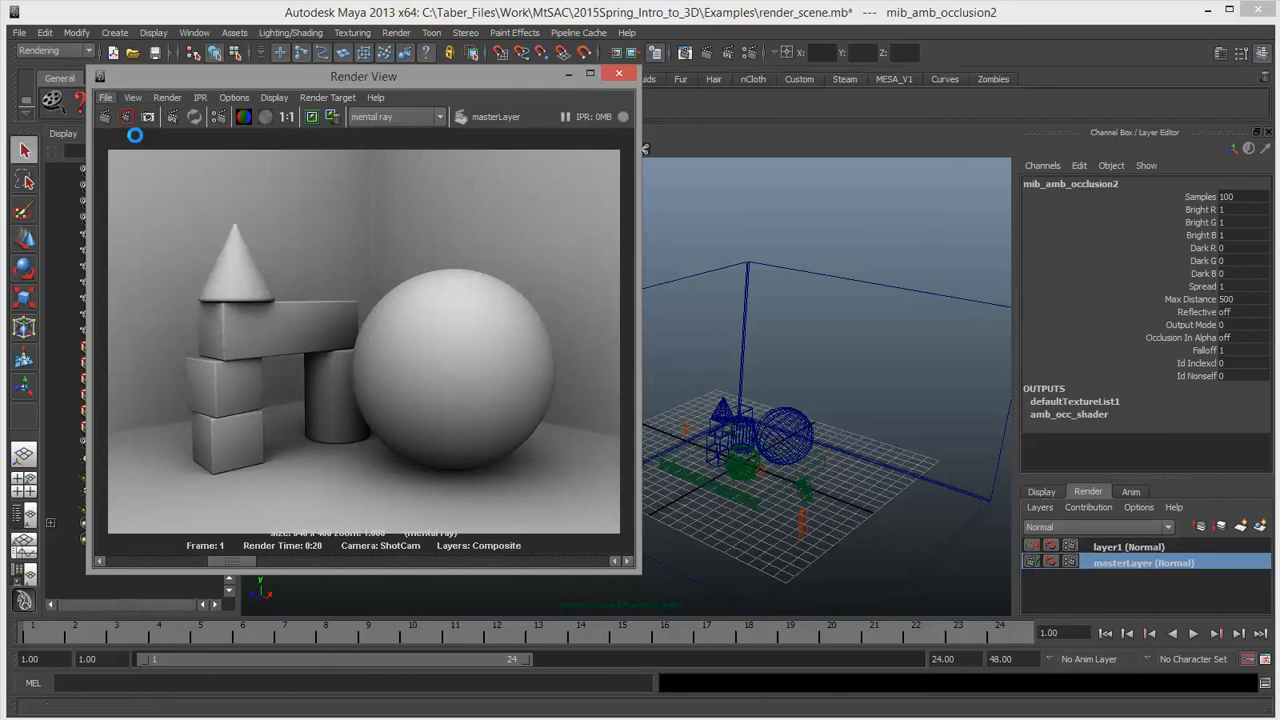
type("occ_")
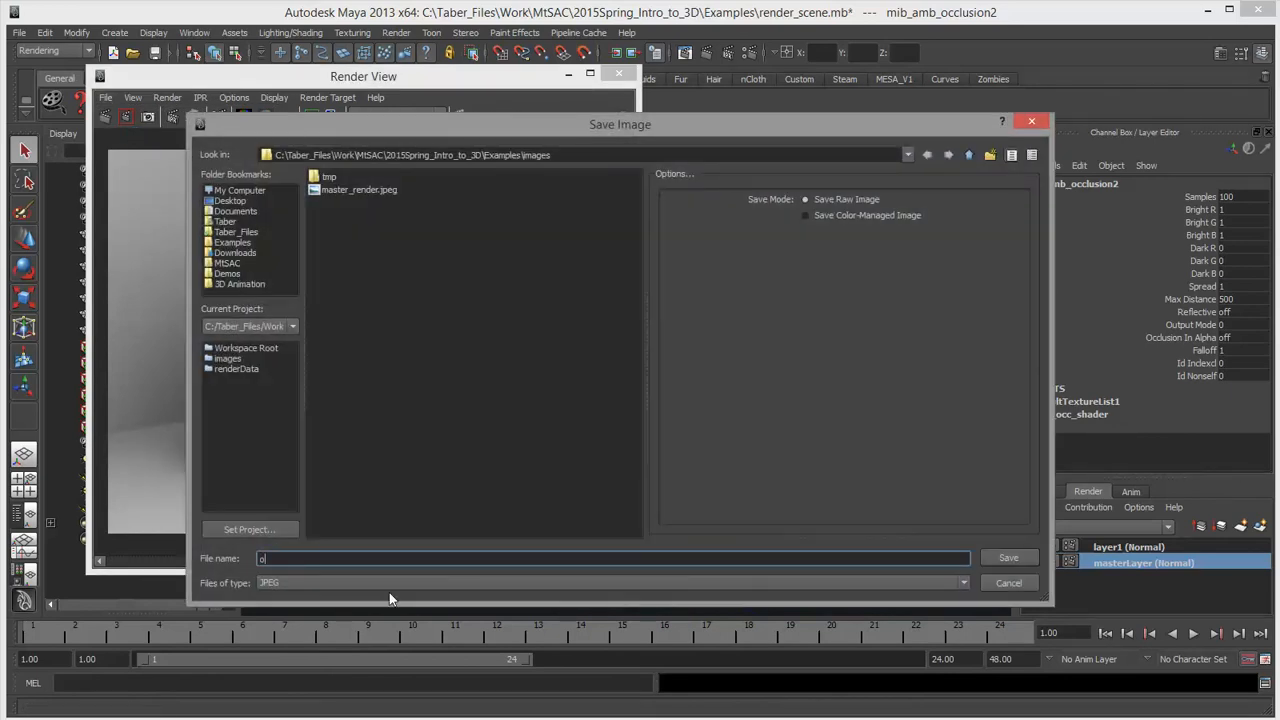
type("ault")
left_click(1028, 559)
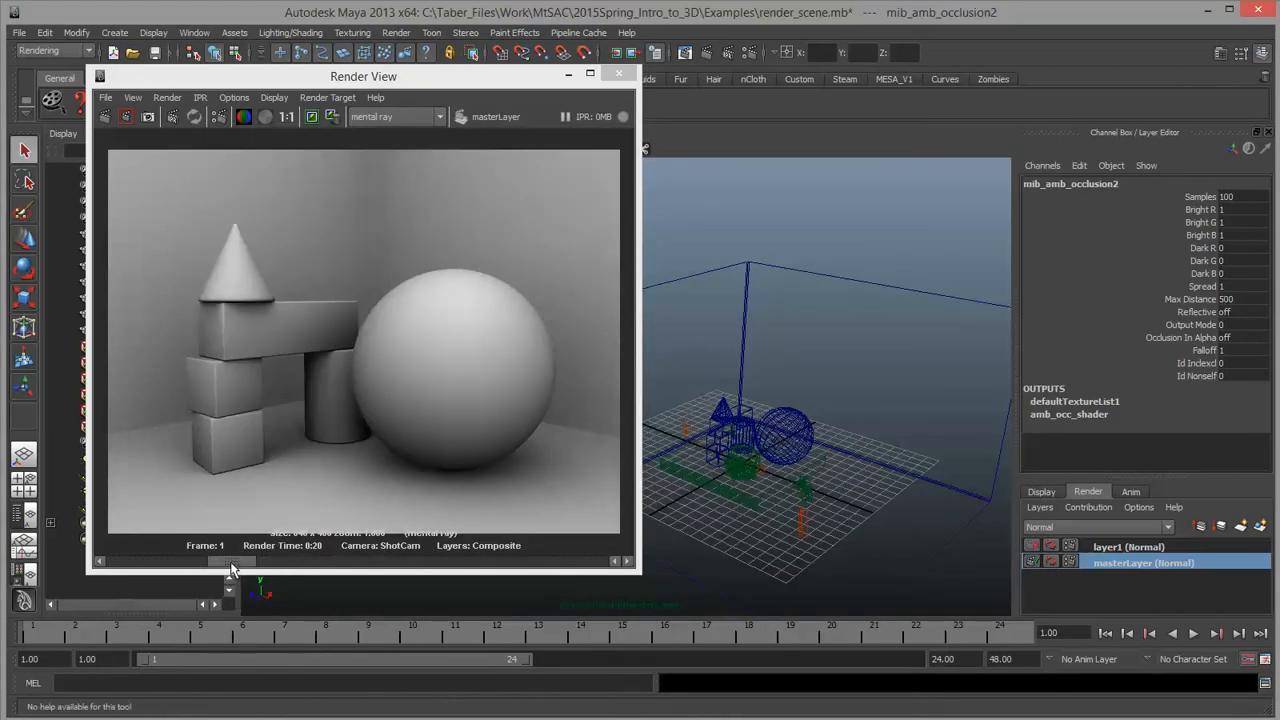
Recall the stored Max Distance 16 occlusion render and save it as a JPEG named occ_medium.
left_click(272, 562)
left_click(104, 97)
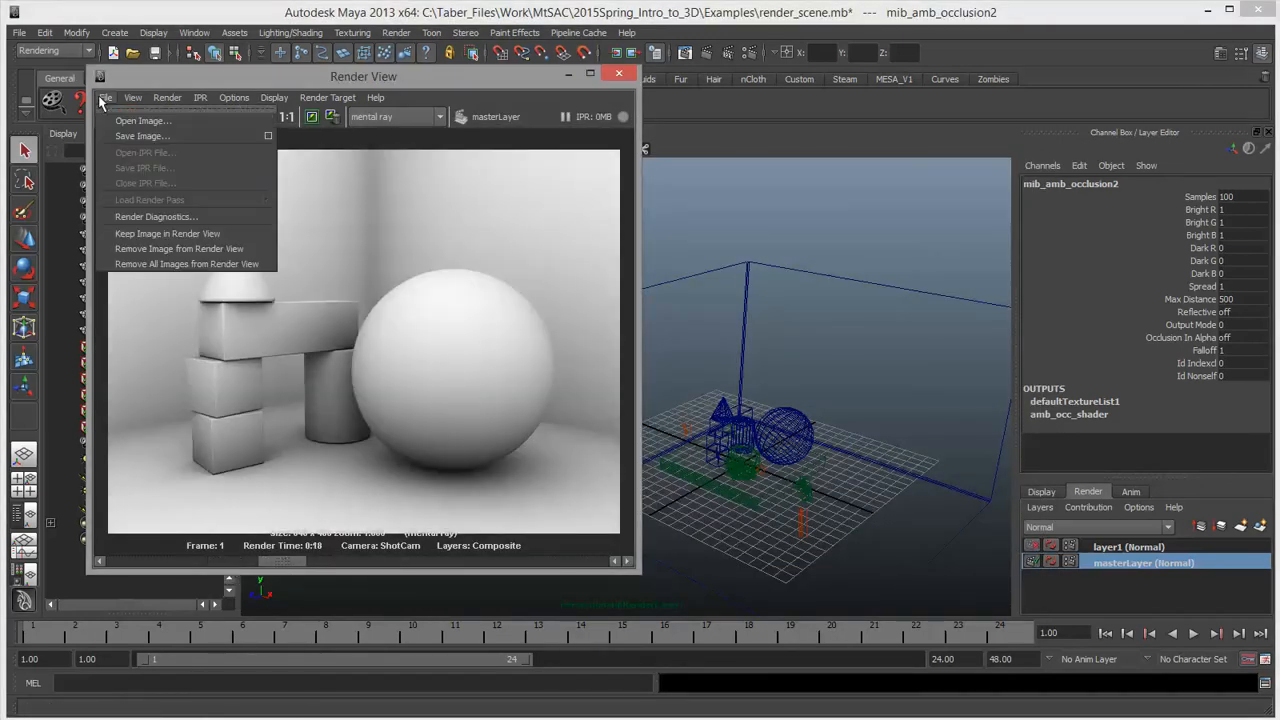
left_click(122, 136)
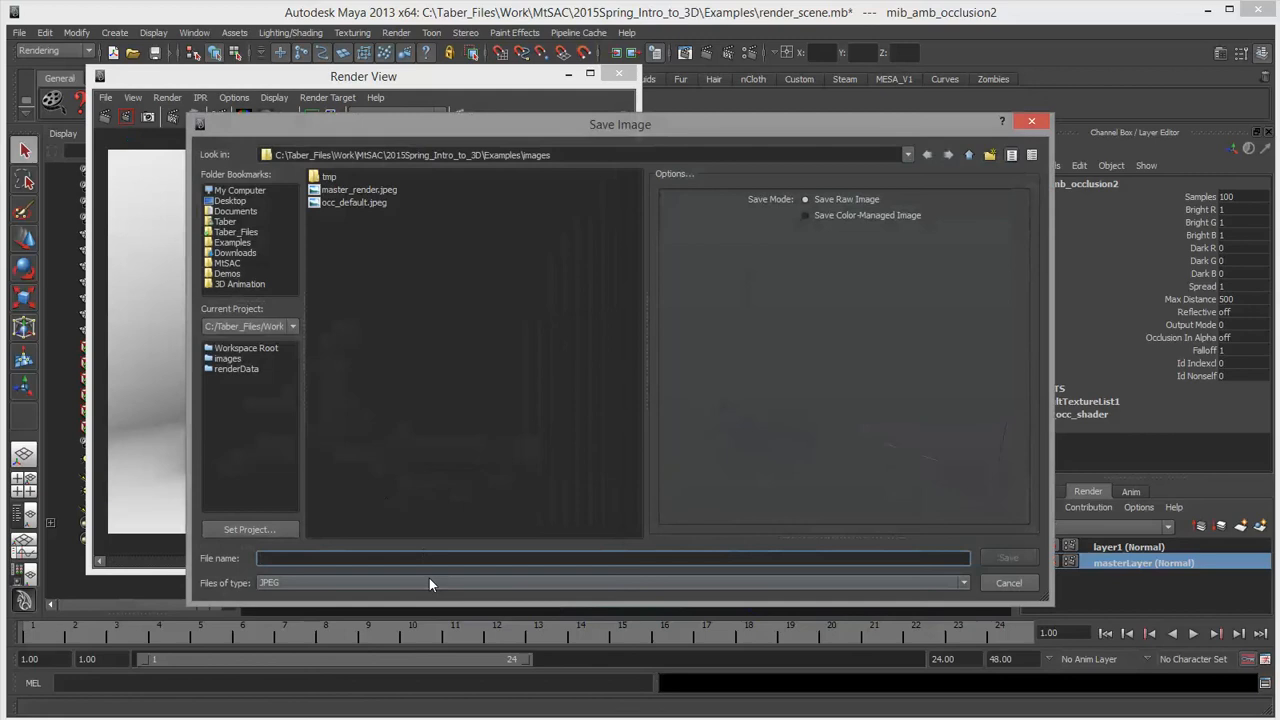
type("occ")
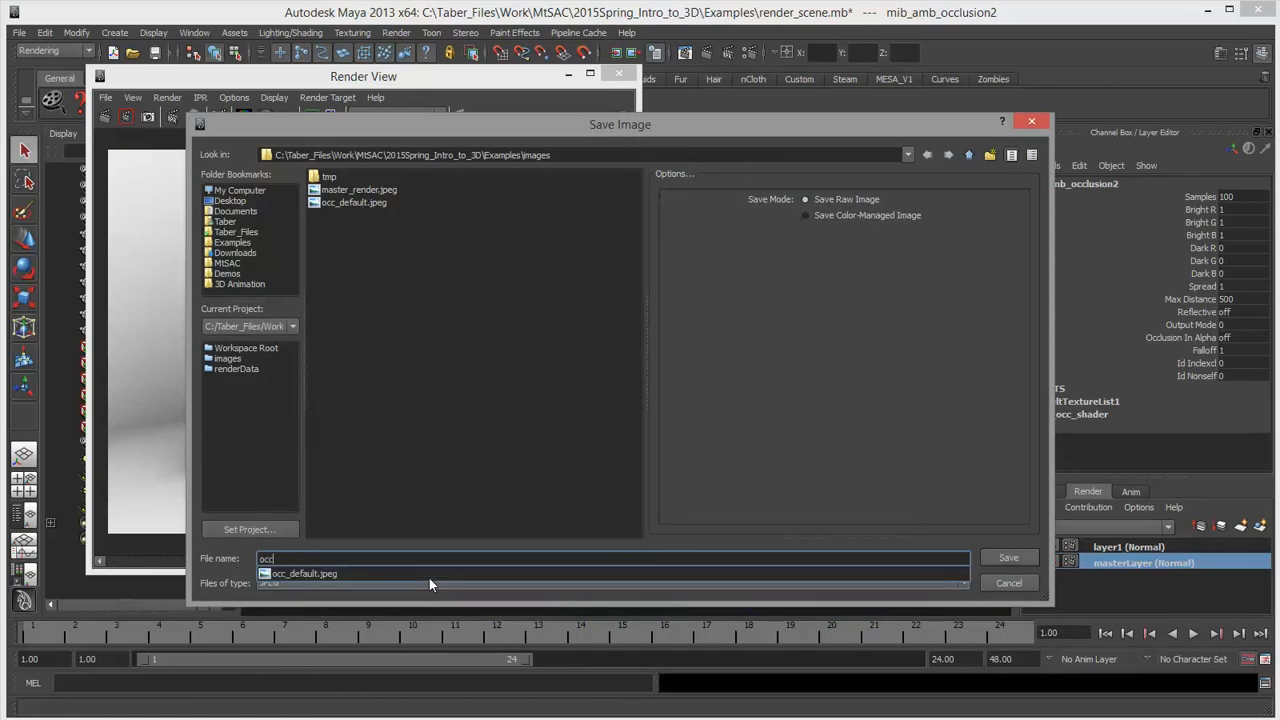
type("_medium")
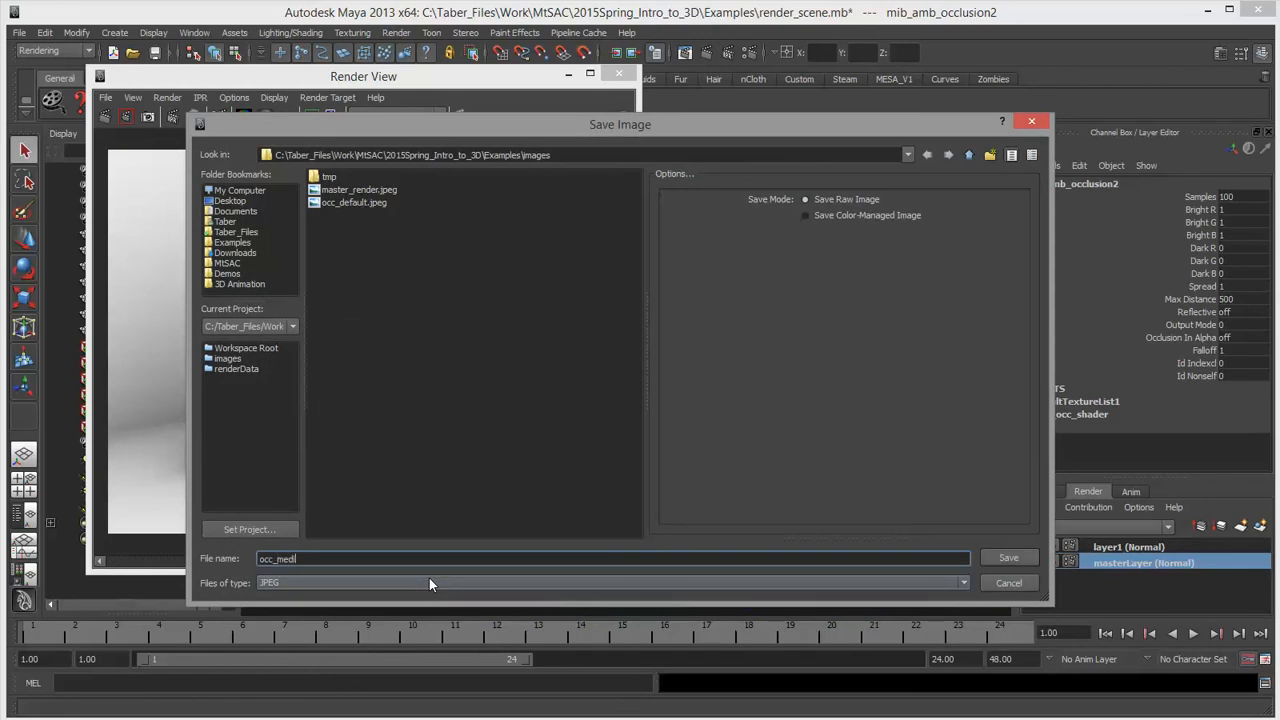
left_click(1008, 557)
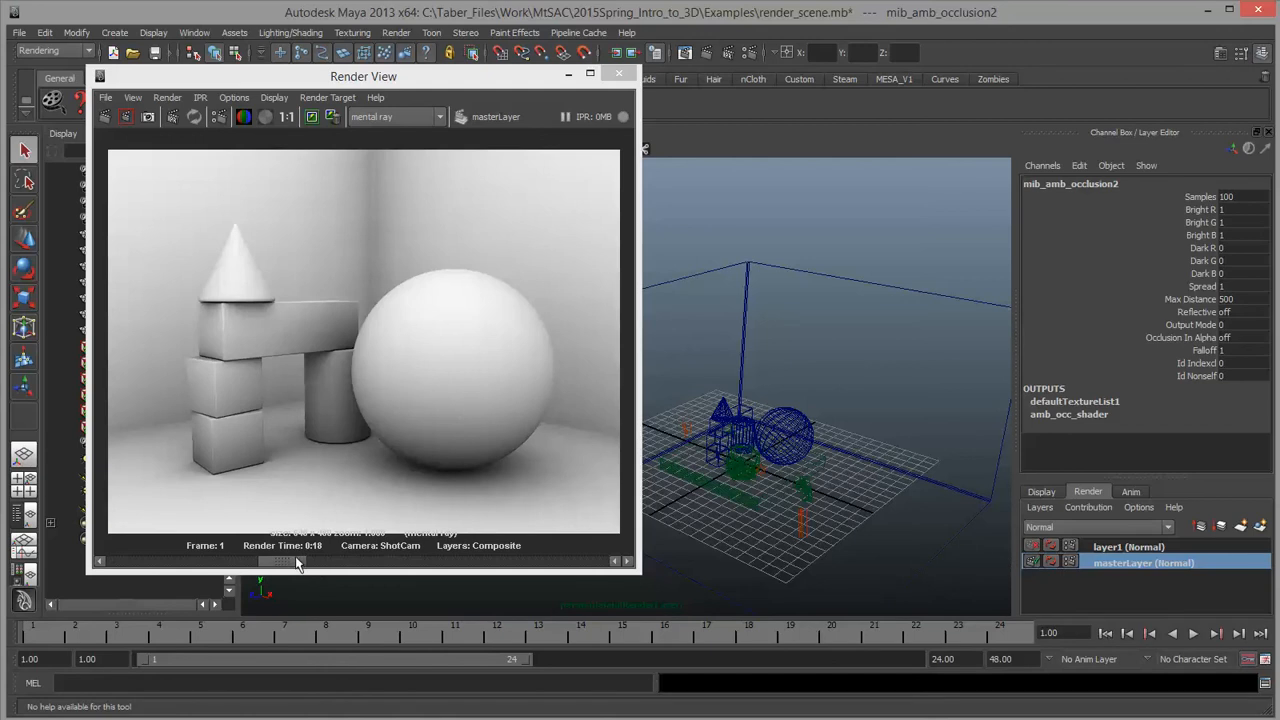
Recall the stored Max Distance 4 occlusion render and save it as a JPEG named occ_bright.
left_click_drag(296, 561, 342, 561)
left_click(106, 100)
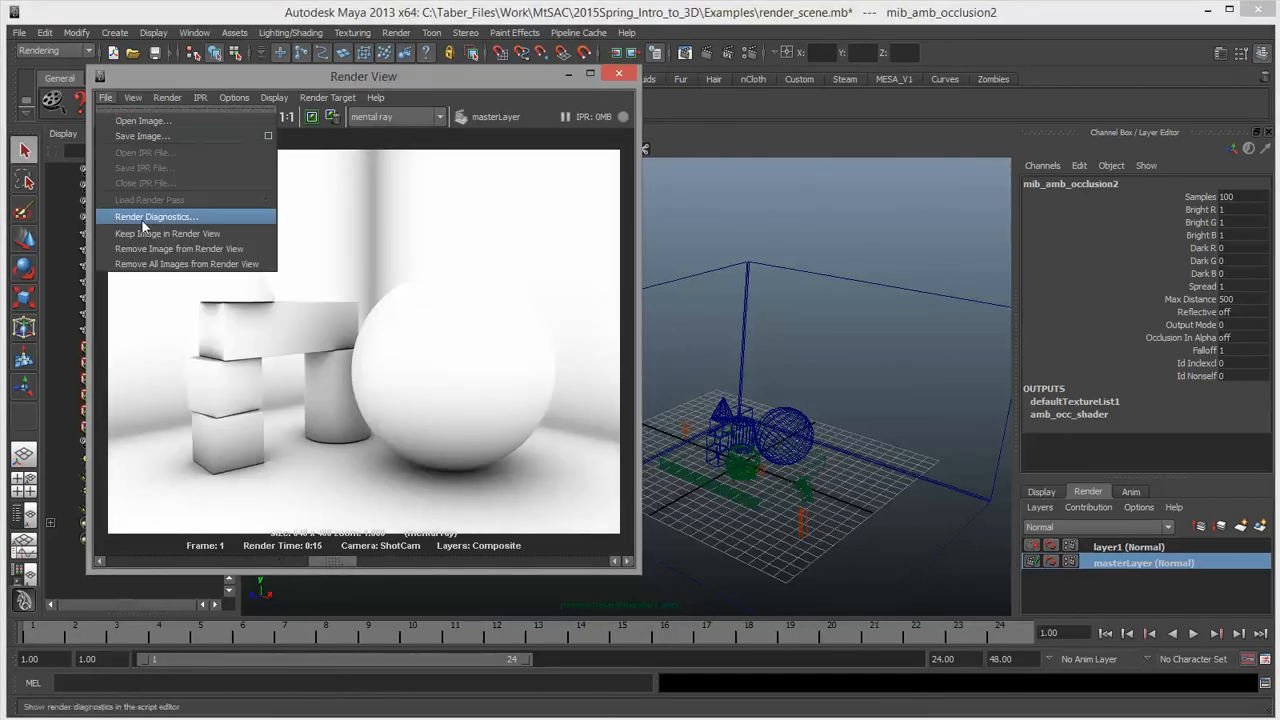
left_click(151, 140)
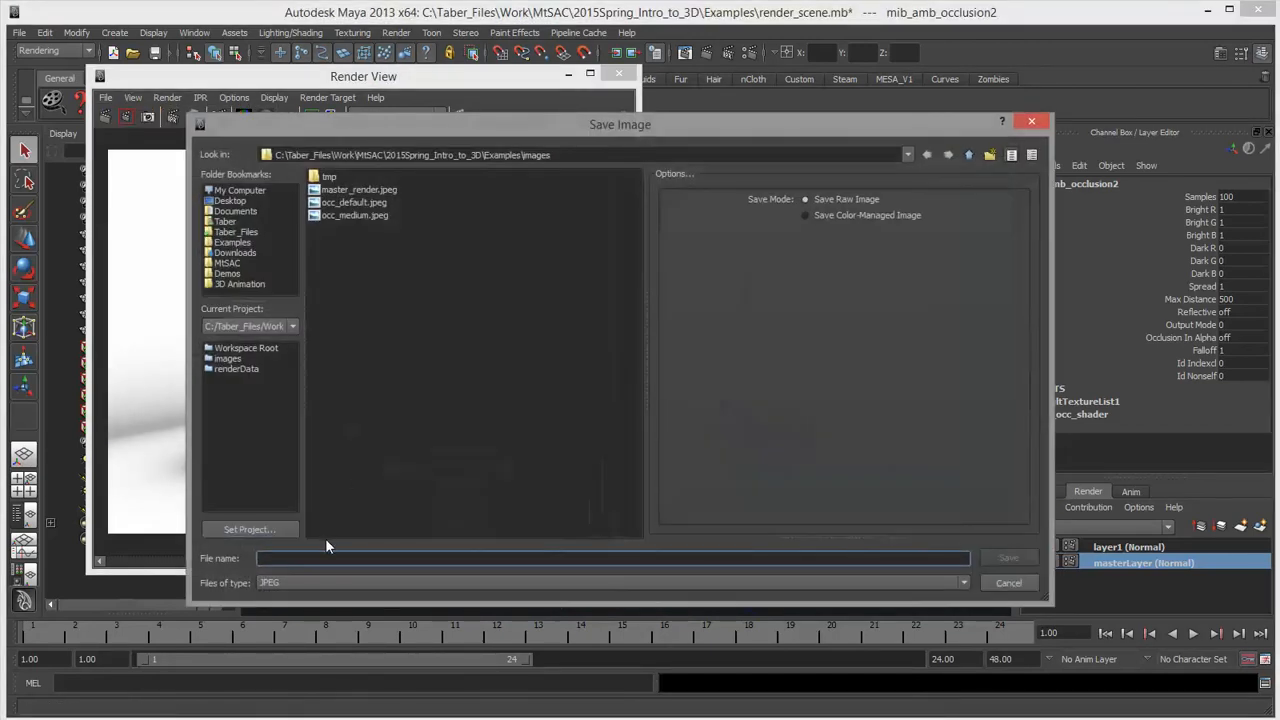
type("occ_bright")
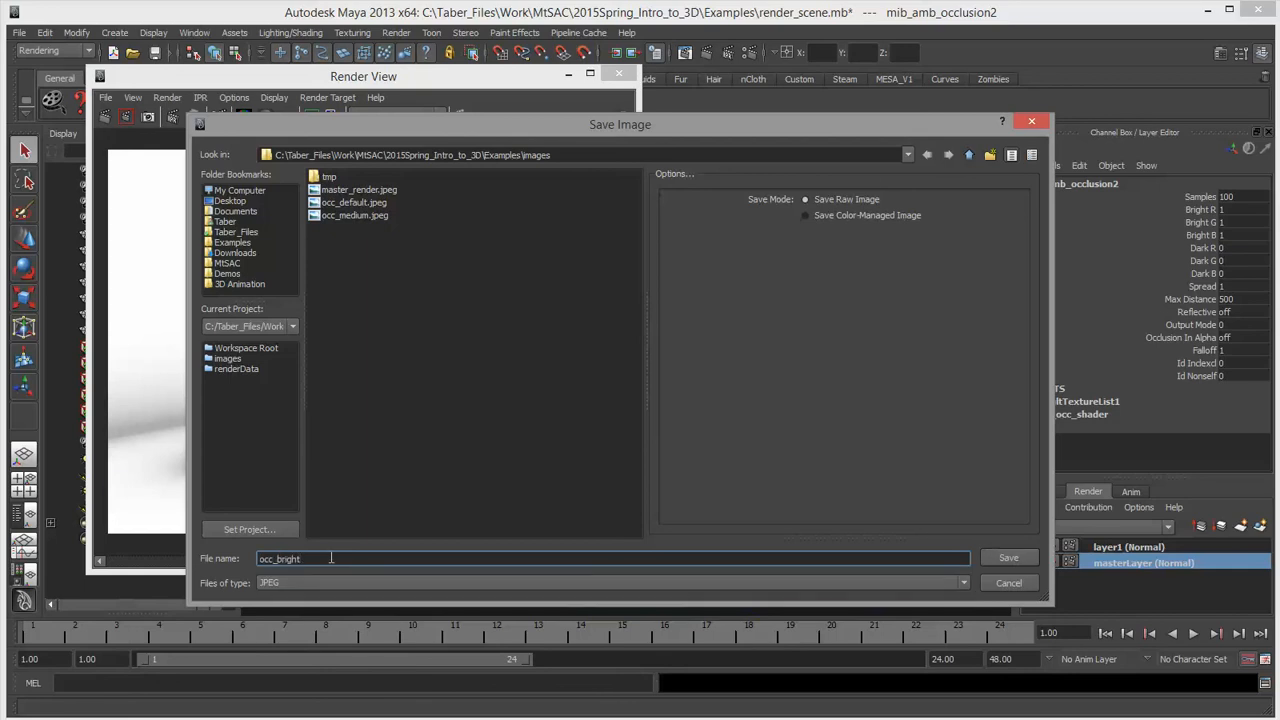
left_click(986, 562)
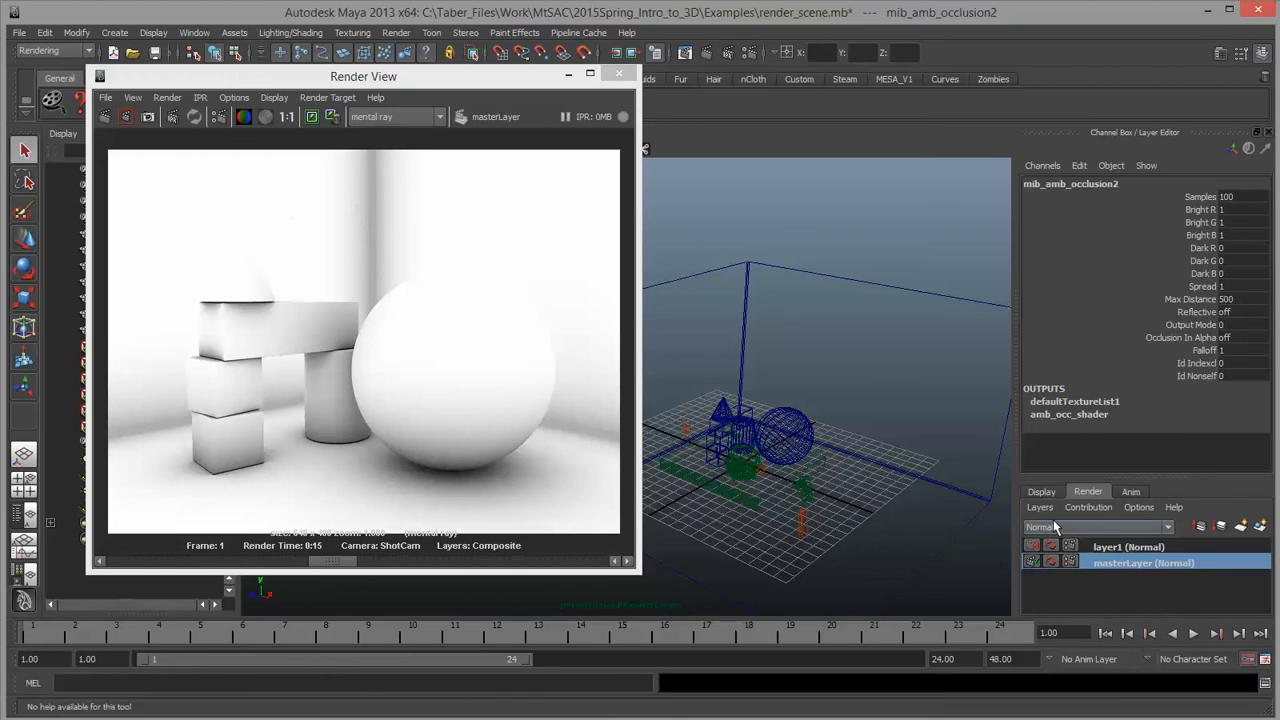
left_click(332, 565)
left_click_drag(332, 565, 283, 567)
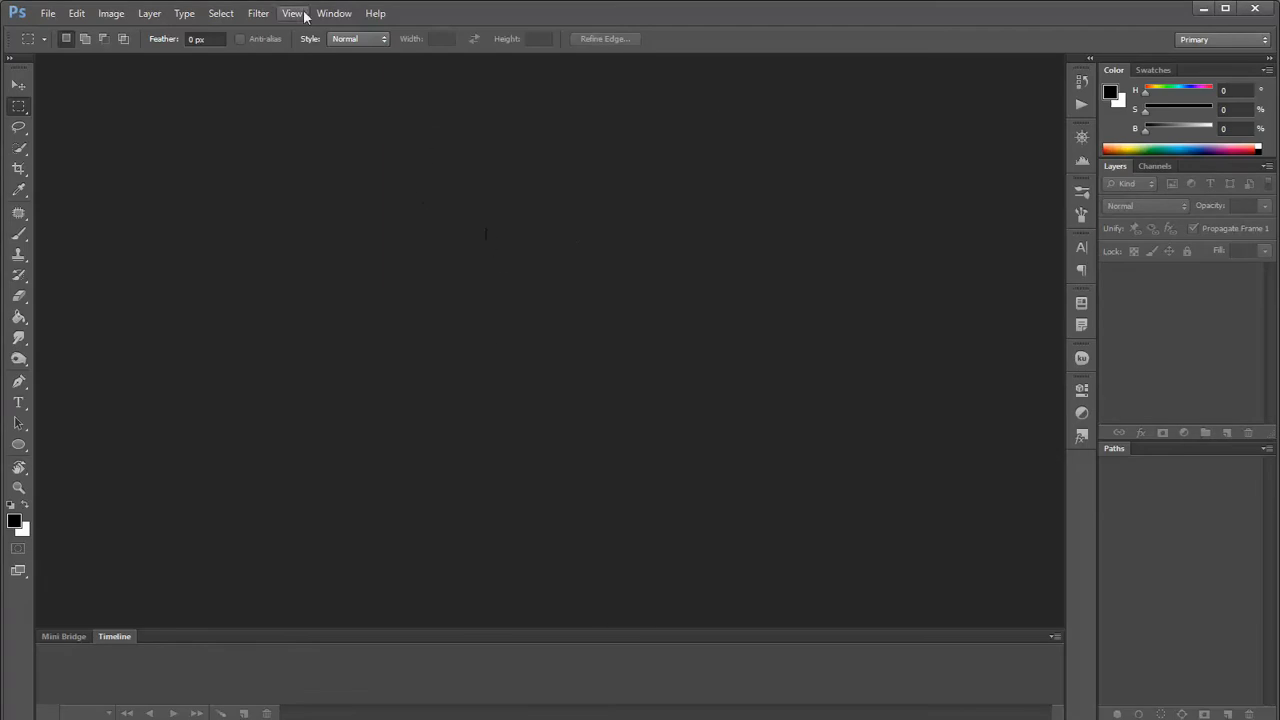
Open master_render, occ_bright, occ_default and occ_medium together from the project's images folder, accepting the pixel aspect ratio notices.
left_click(48, 14)
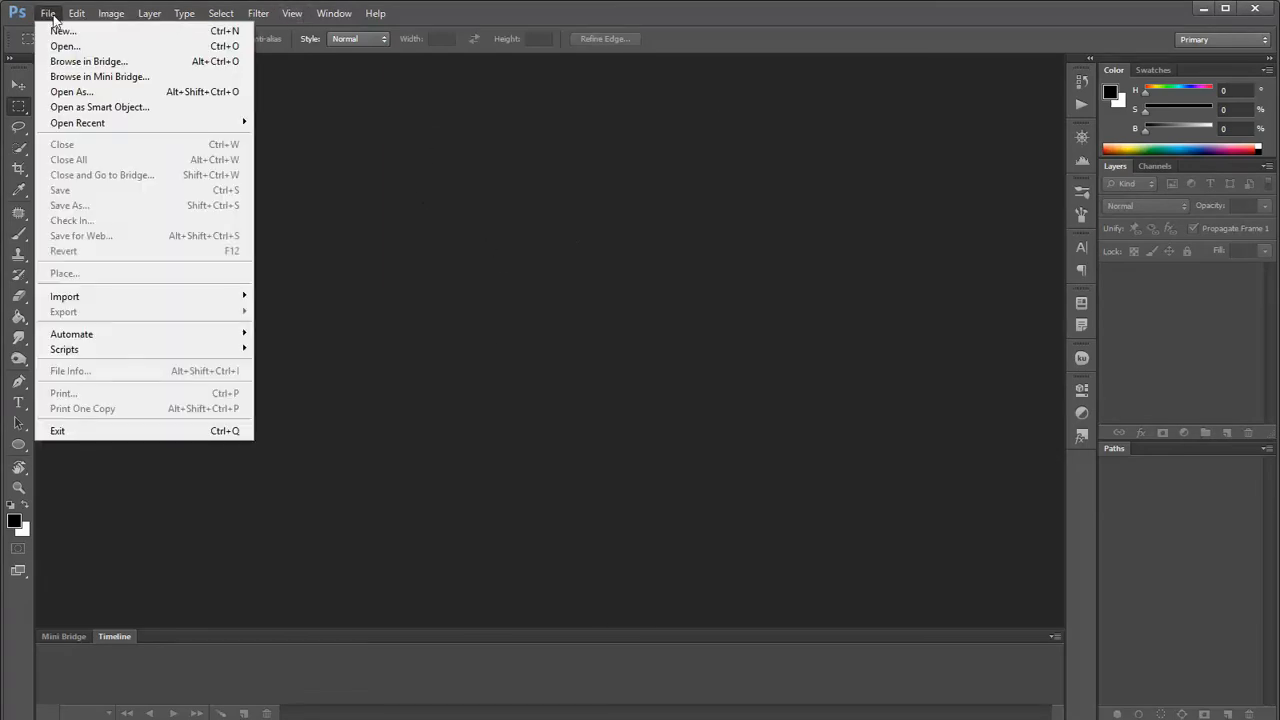
left_click(65, 46)
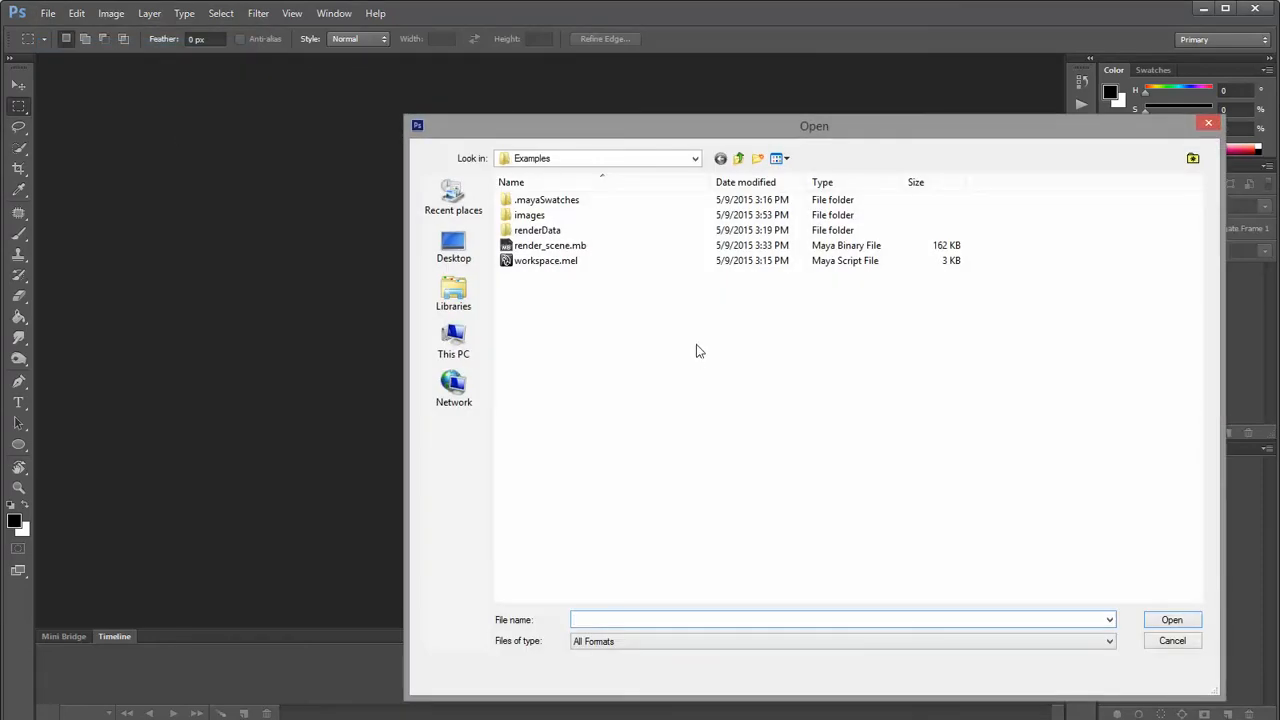
left_click(695, 158)
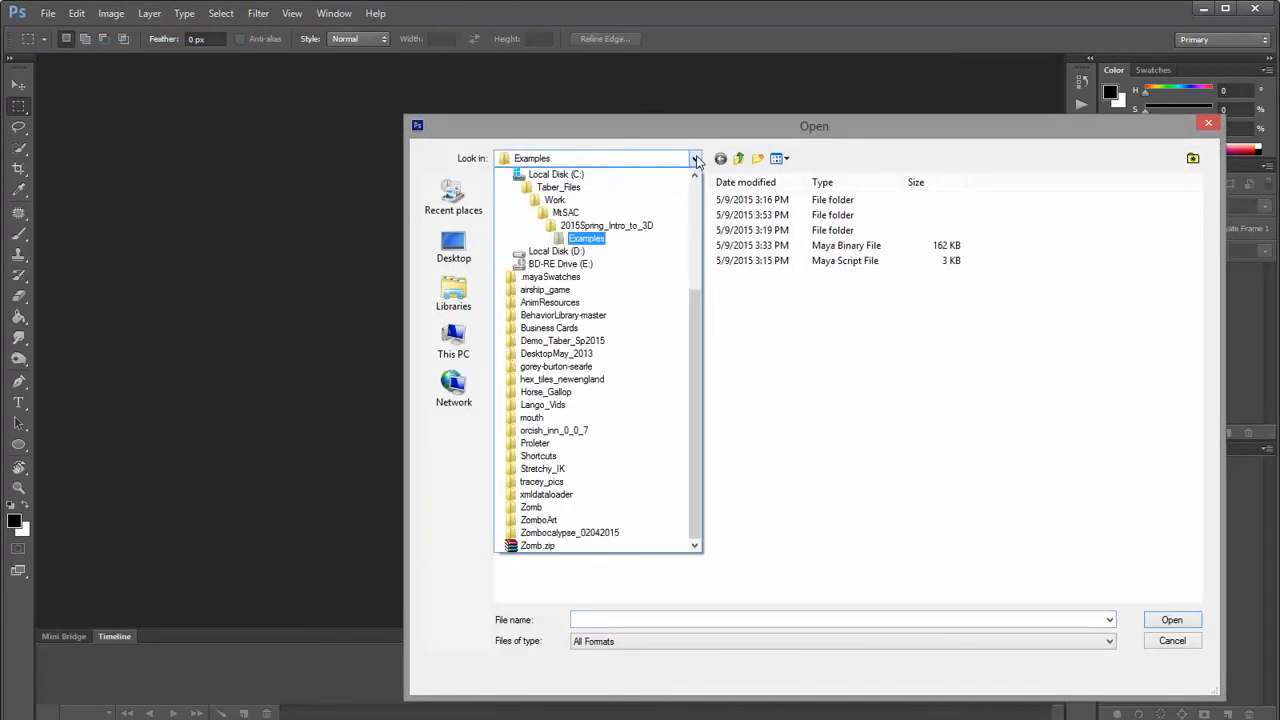
left_click(696, 160)
double_click(540, 216)
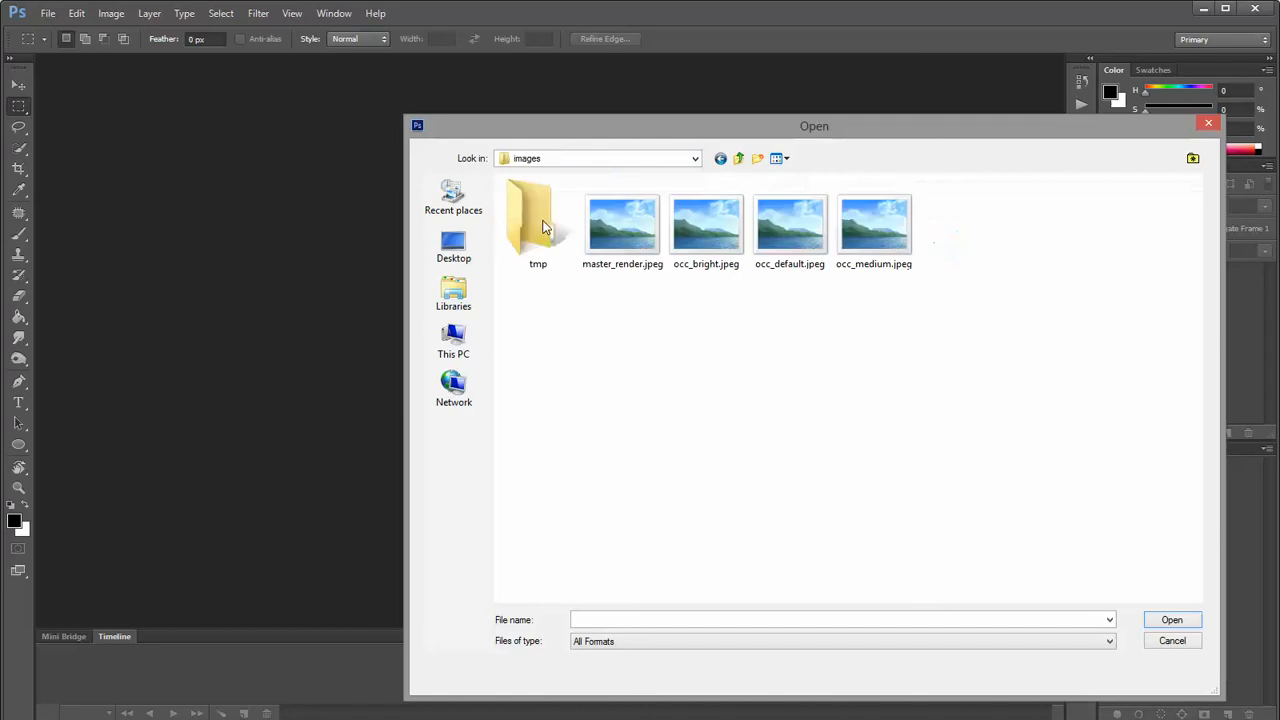
left_click(639, 232)
left_click(901, 231, "shift")
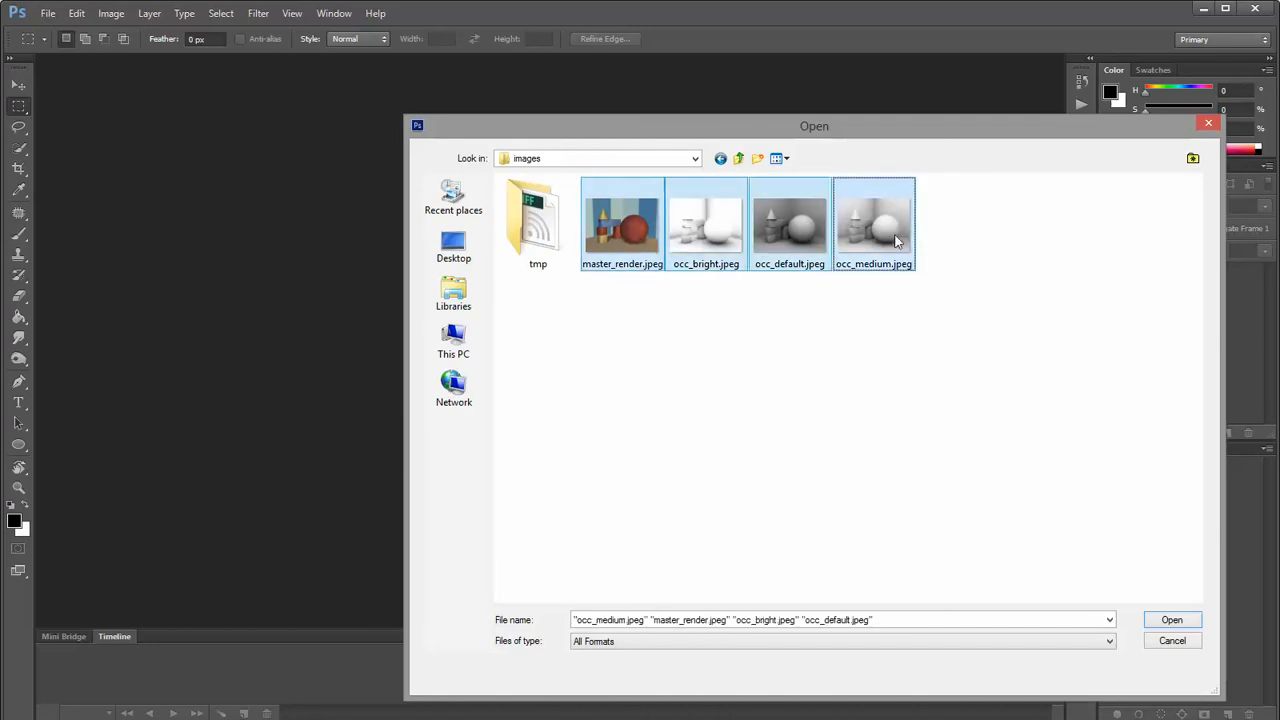
left_click(1193, 622)
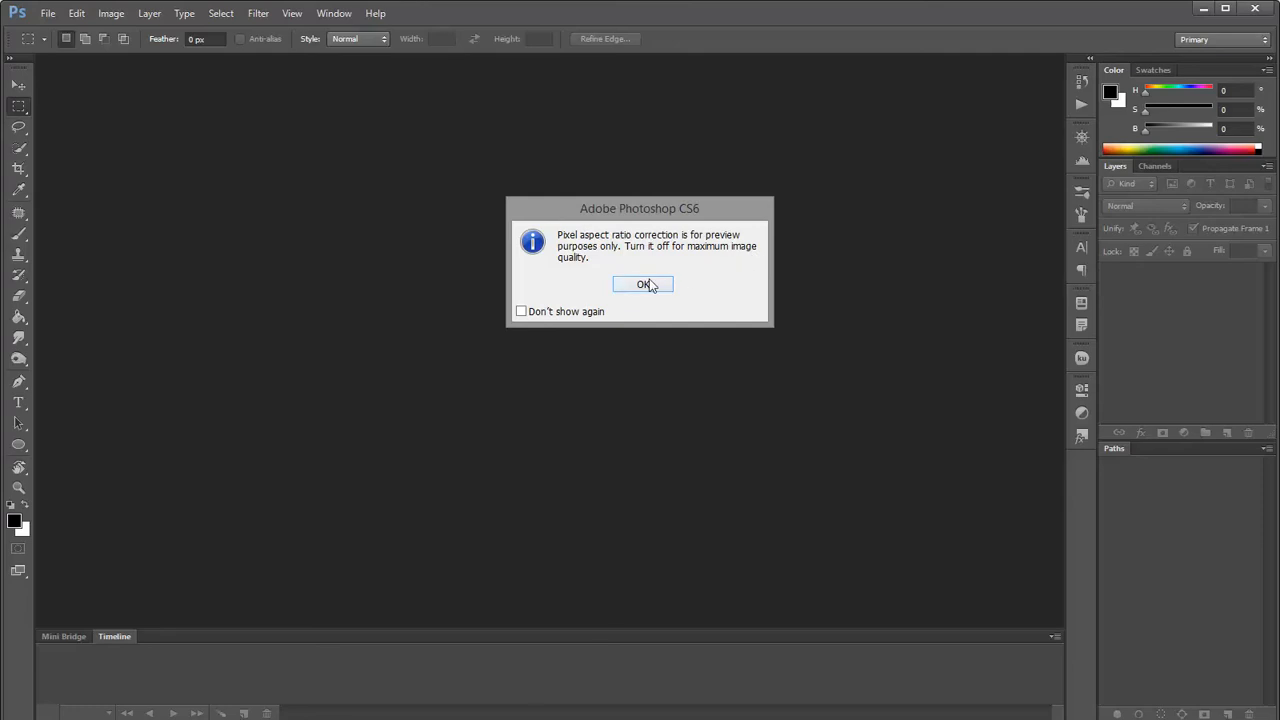
left_click(645, 284)
left_click(648, 283)
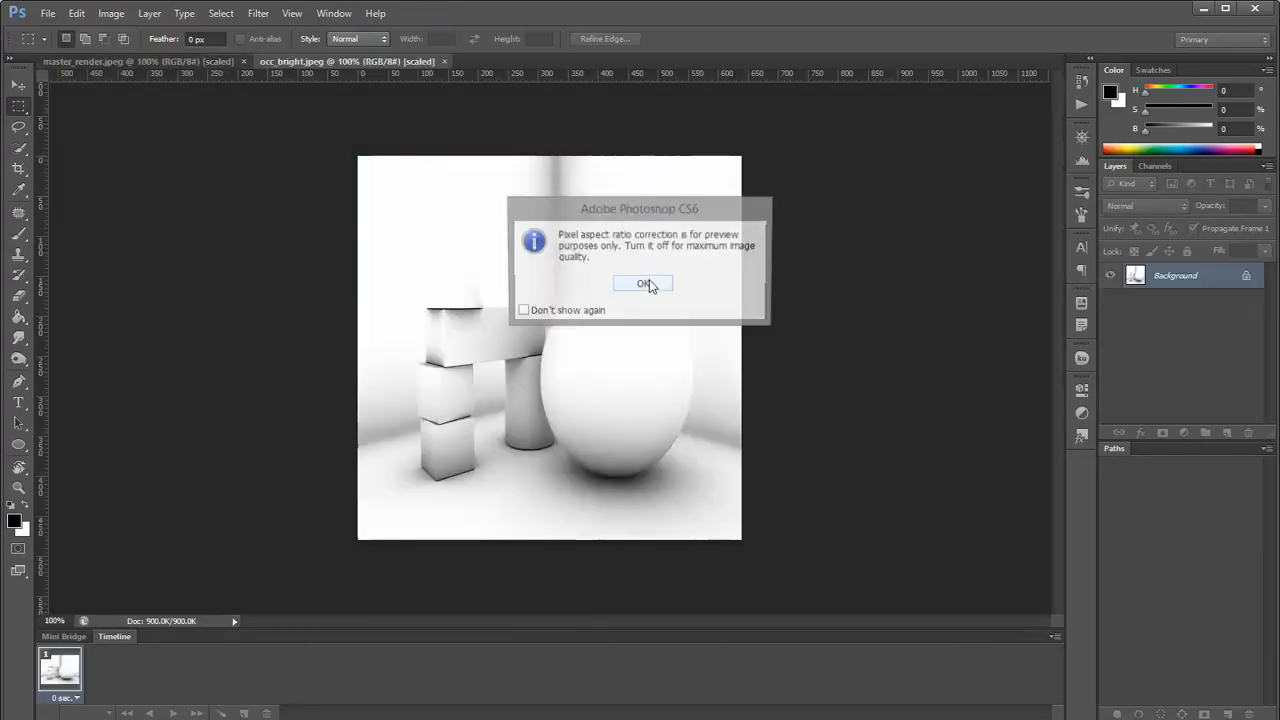
left_click(648, 283)
left_click(648, 283)
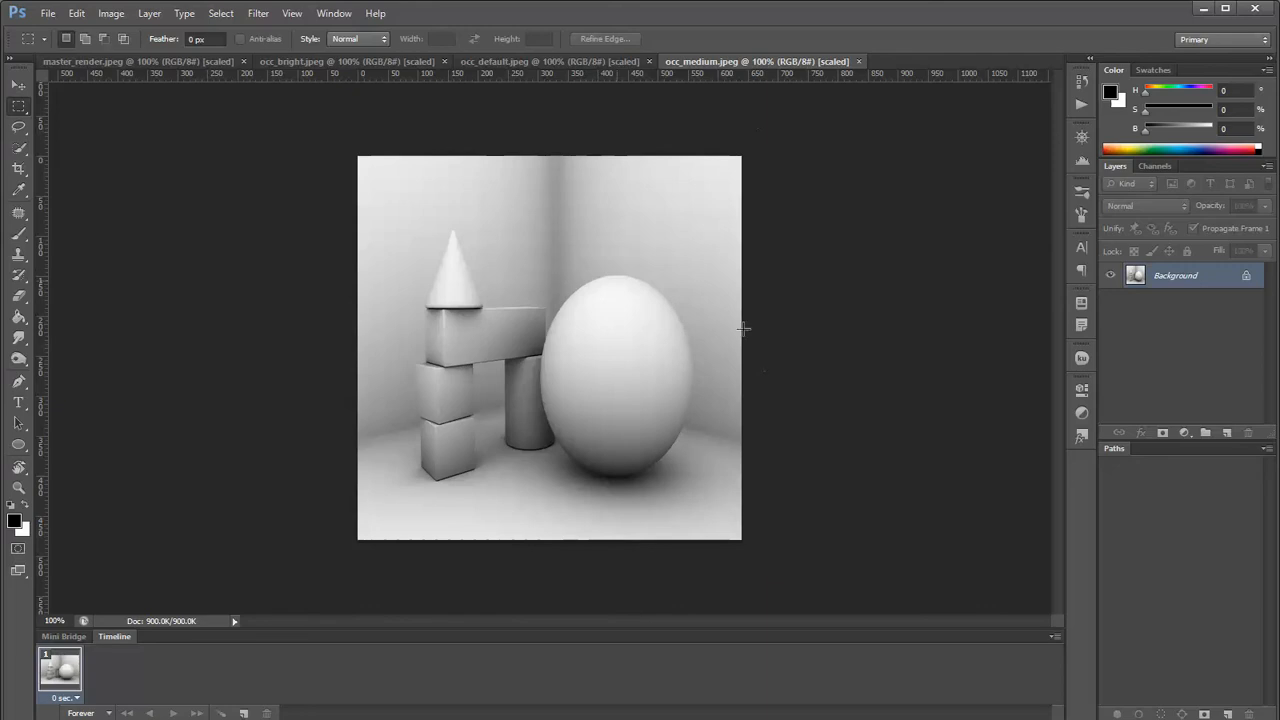
Turn off Pixel Aspect Ratio Correction for occ_medium, occ_default, occ_bright and master_render.
left_click(262, 14)
mouse_move(290, 14)
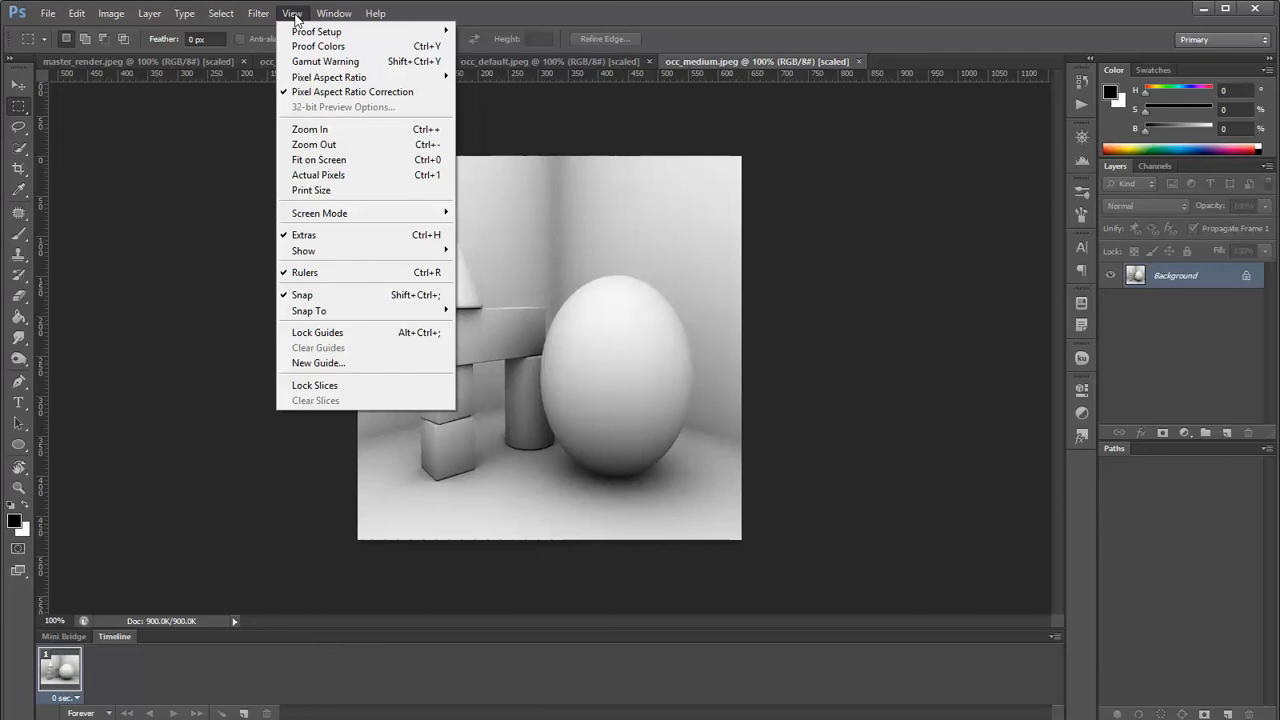
left_click(303, 95)
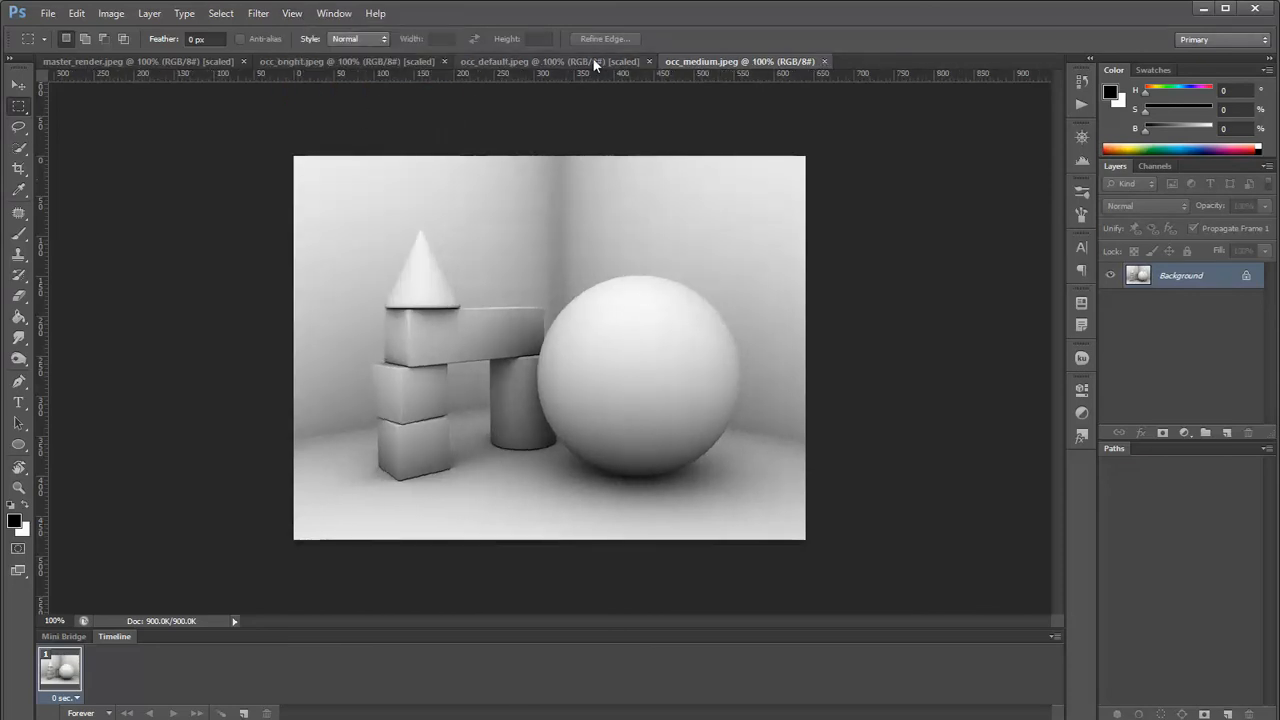
left_click(291, 13)
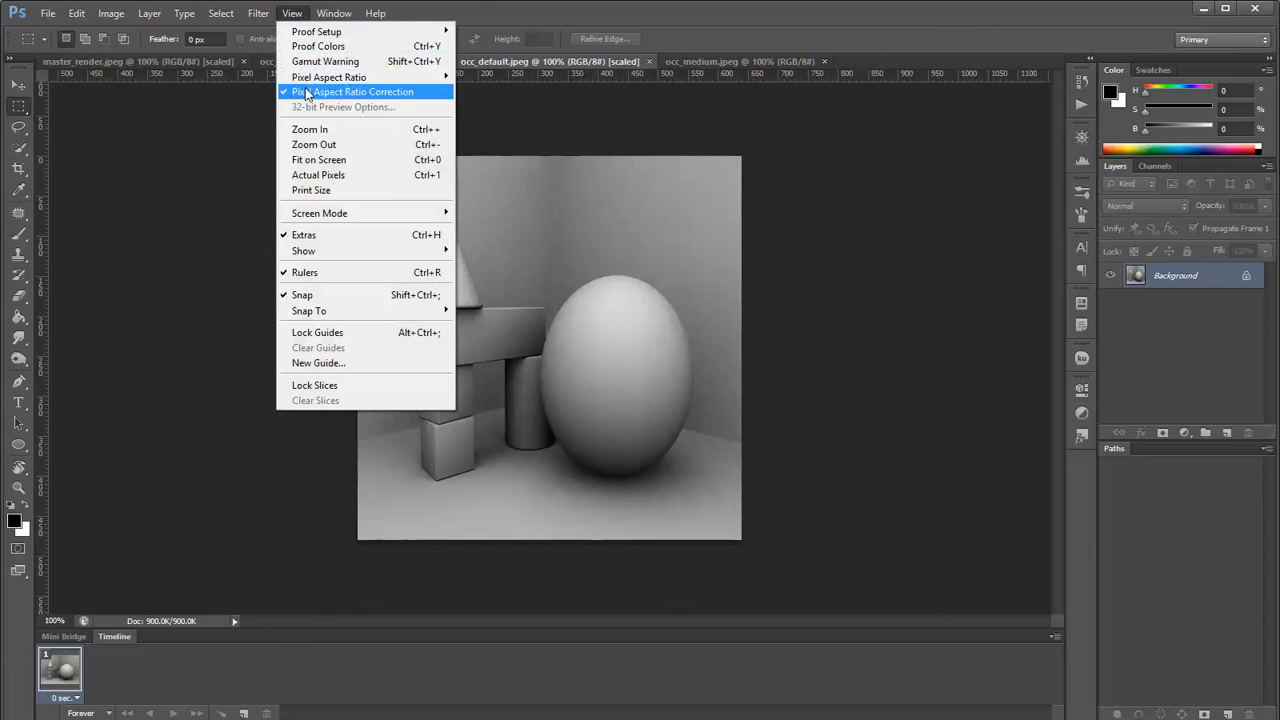
left_click(303, 91)
left_click(329, 62)
left_click(291, 13)
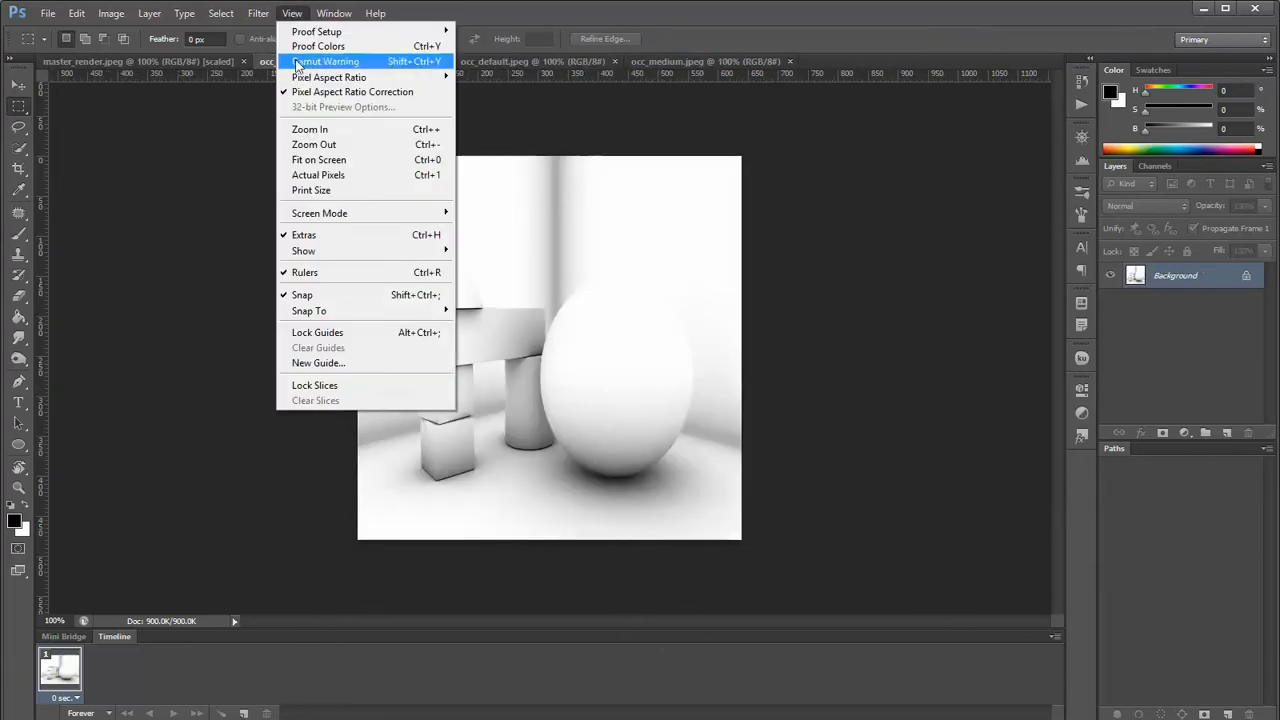
left_click(299, 95)
left_click(210, 62)
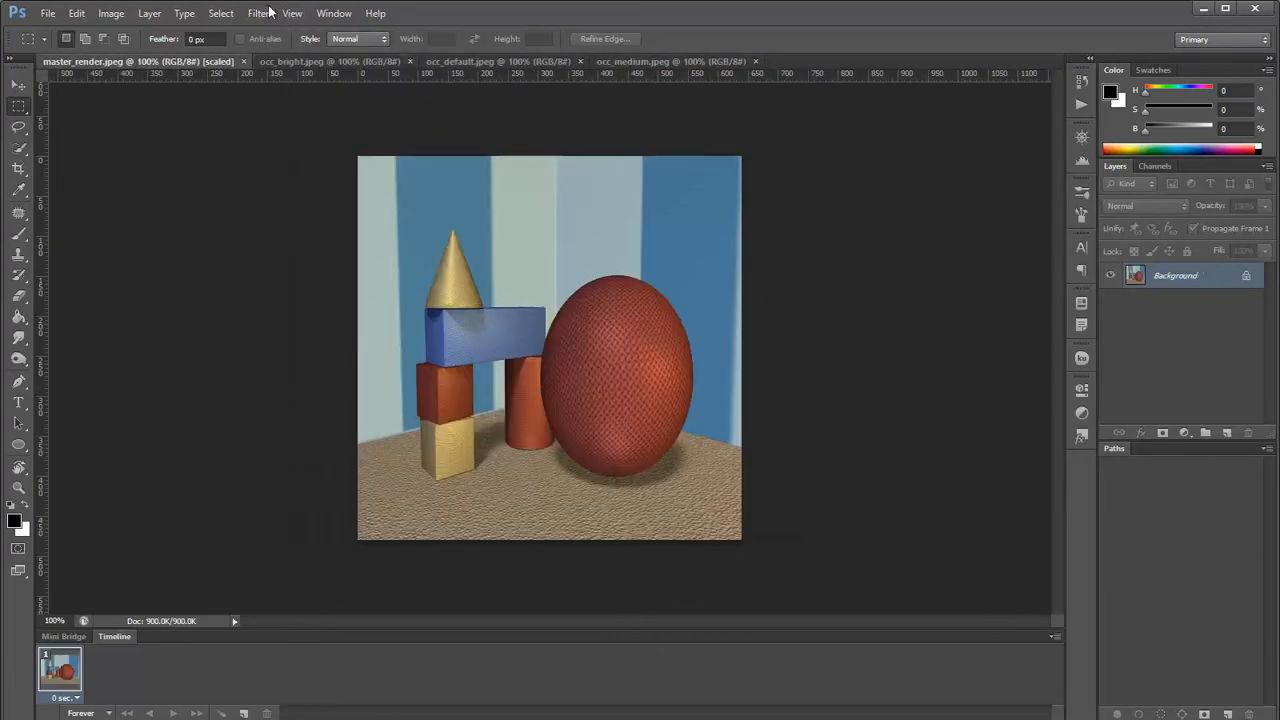
left_click(293, 13)
left_click(303, 91)
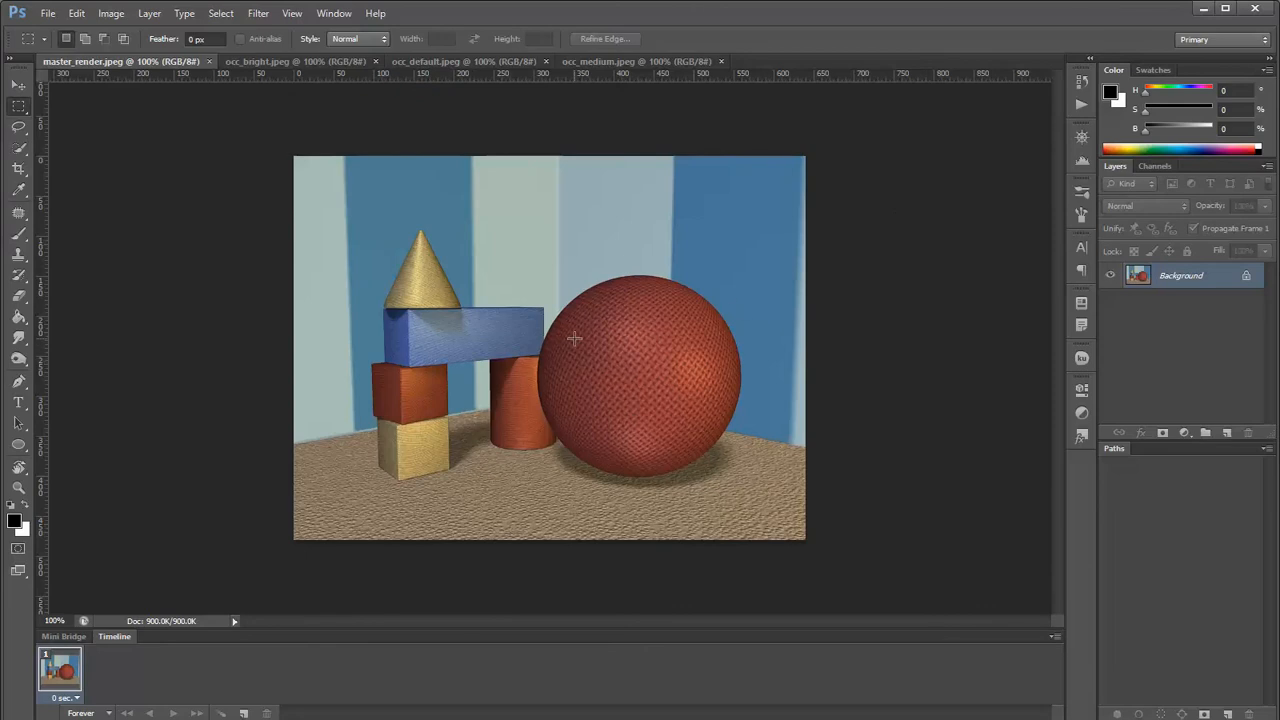
Copy the whole occ_bright image and paste it as a new layer in master_render.
left_click(331, 63)
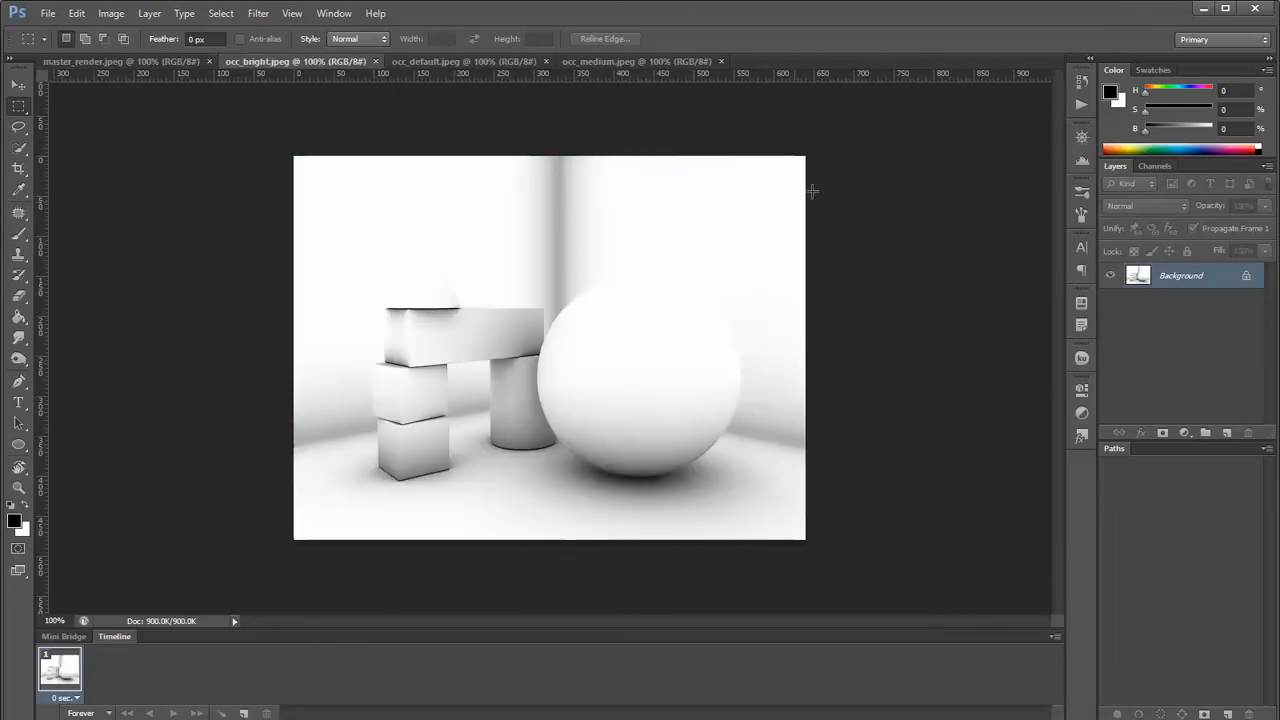
key("ctrl+a")
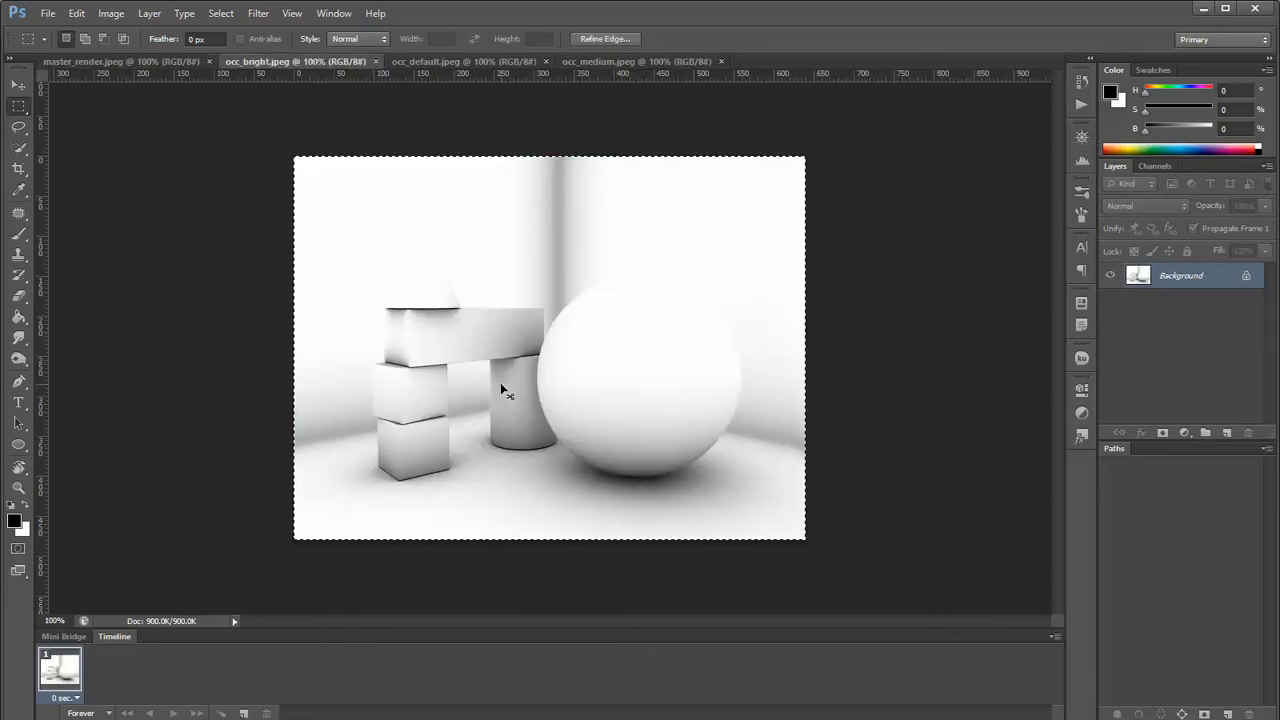
left_click(167, 61)
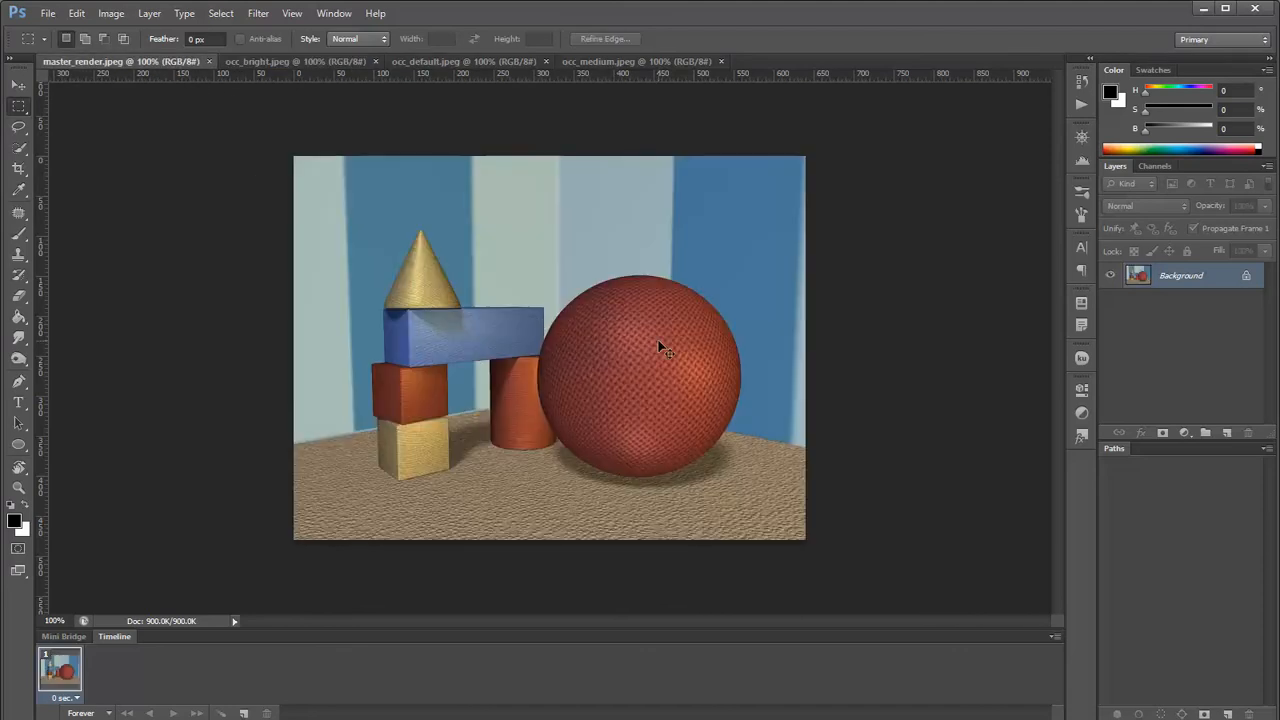
key("ctrl+v")
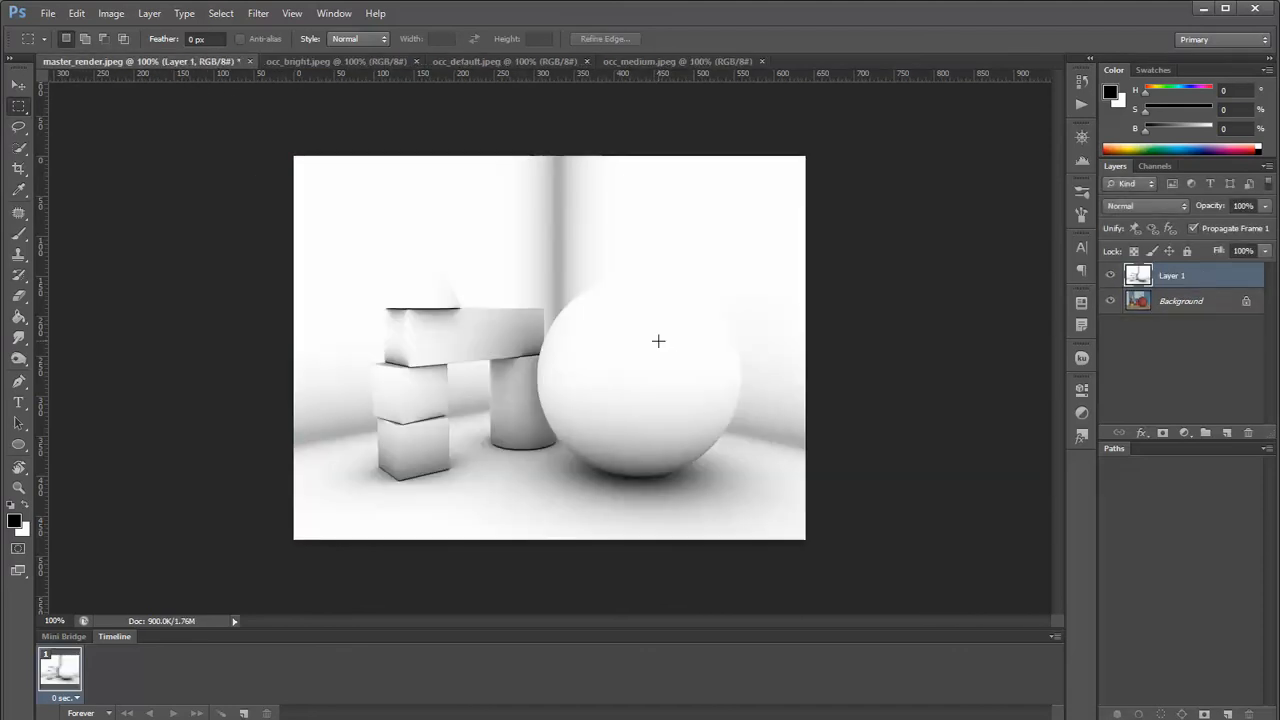
Copy the whole occ_default image and paste it into master_render as a layer above the bright occlusion.
left_click(529, 64)
key("ctrl+a")
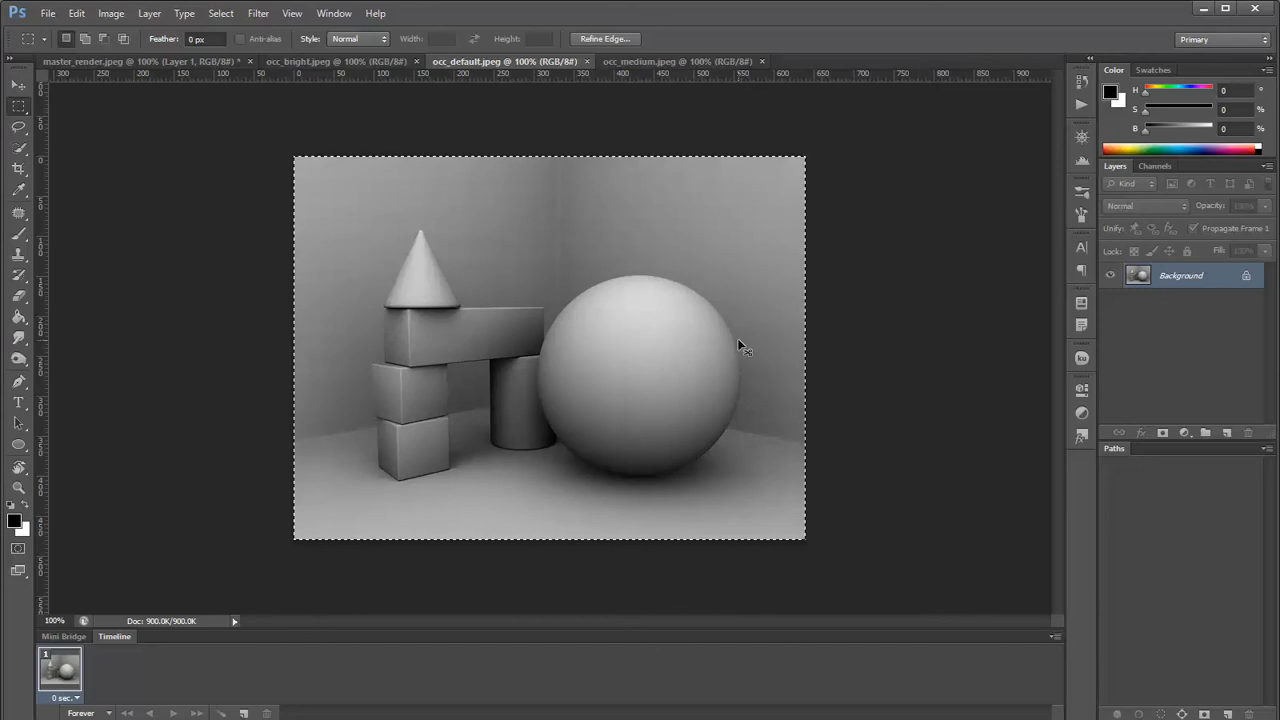
key("ctrl+c")
left_click(197, 61)
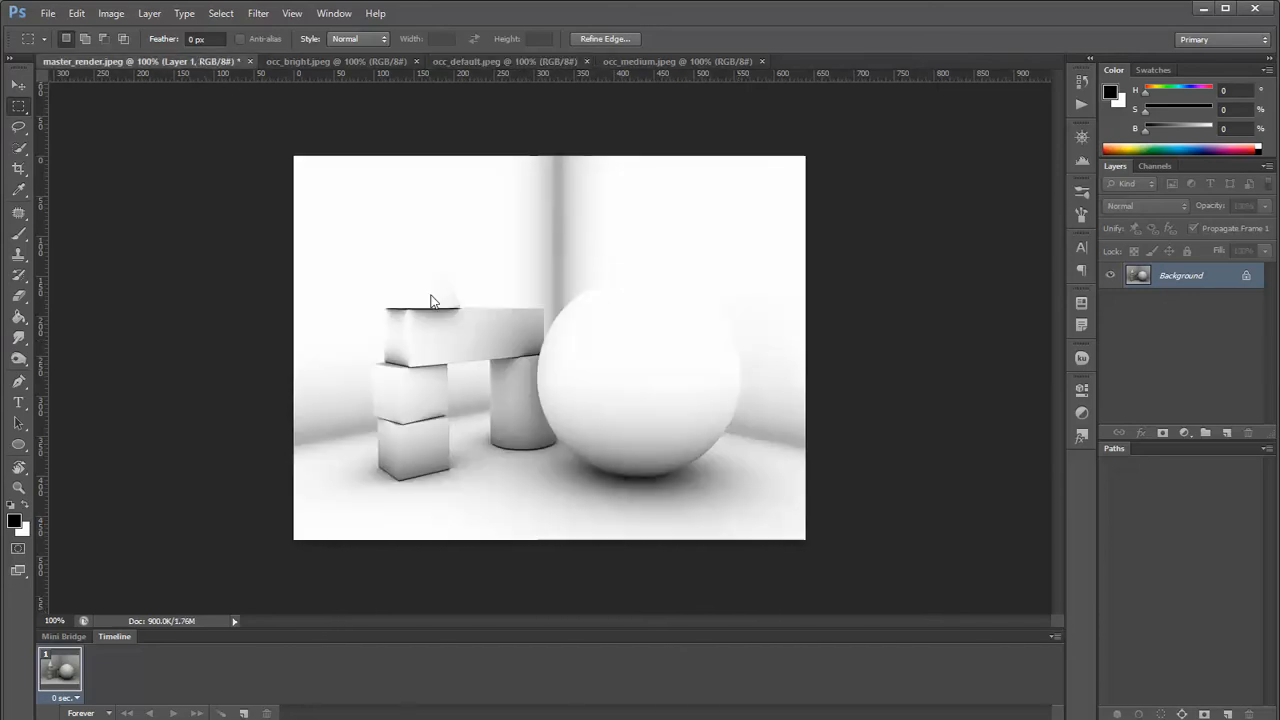
key("ctrl+v")
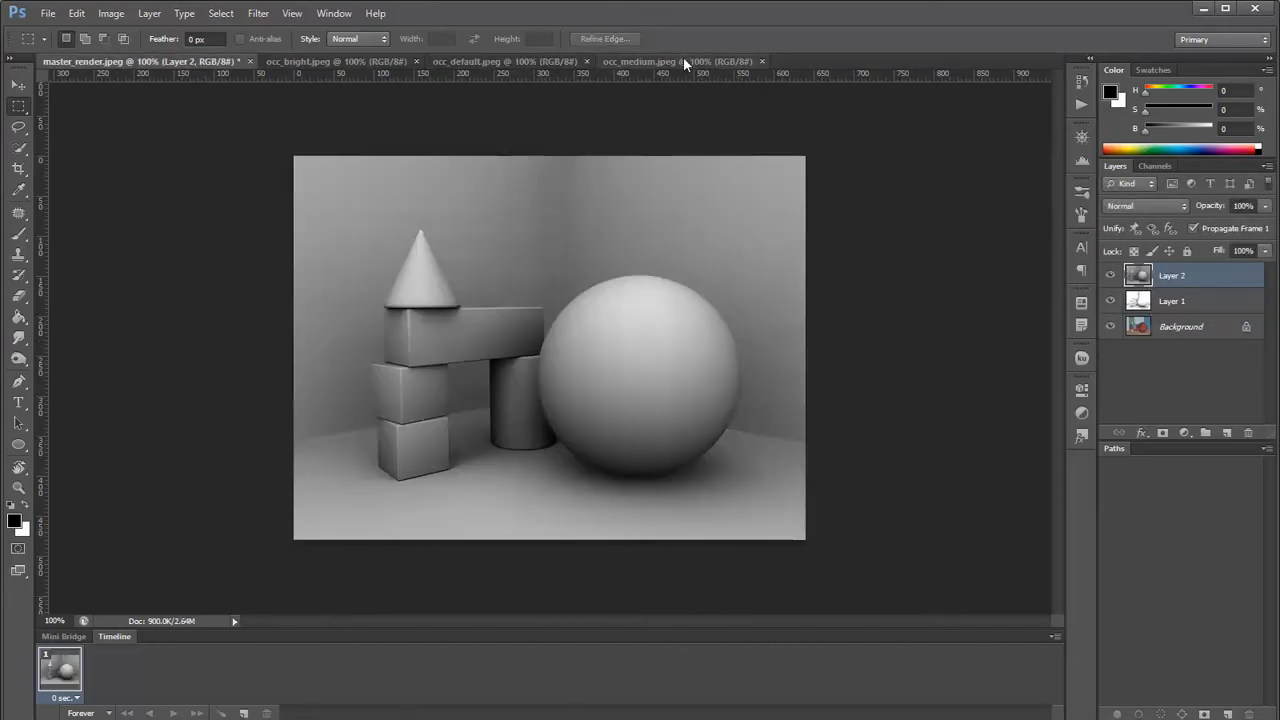
Copy the whole occ_medium image and paste it into master_render as the topmost layer.
left_click(688, 62)
key("ctrl+a")
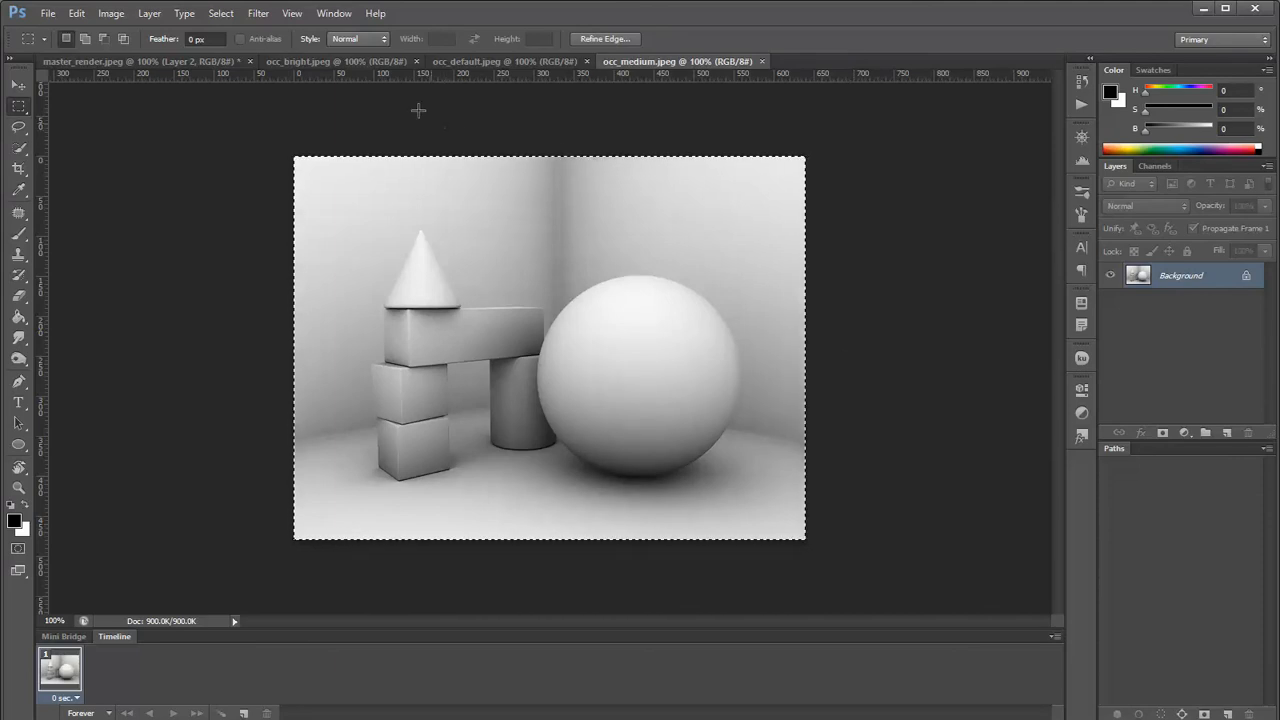
left_click(200, 64)
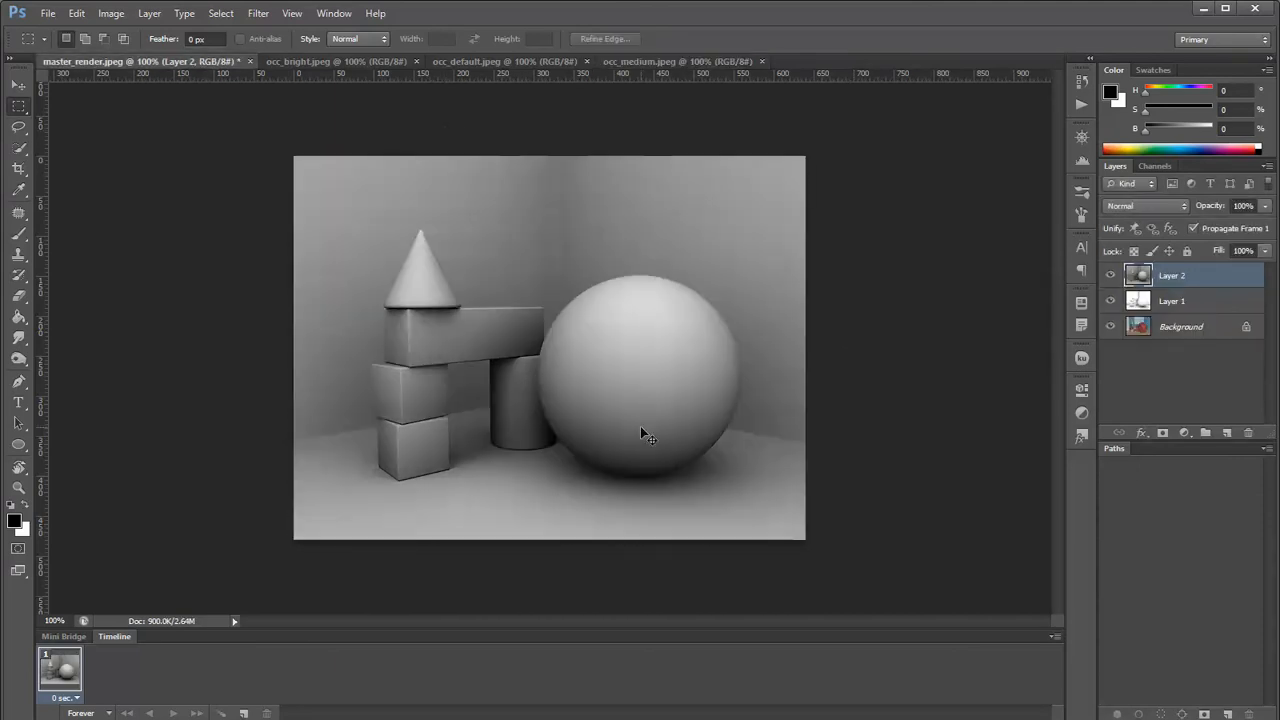
key("ctrl+v")
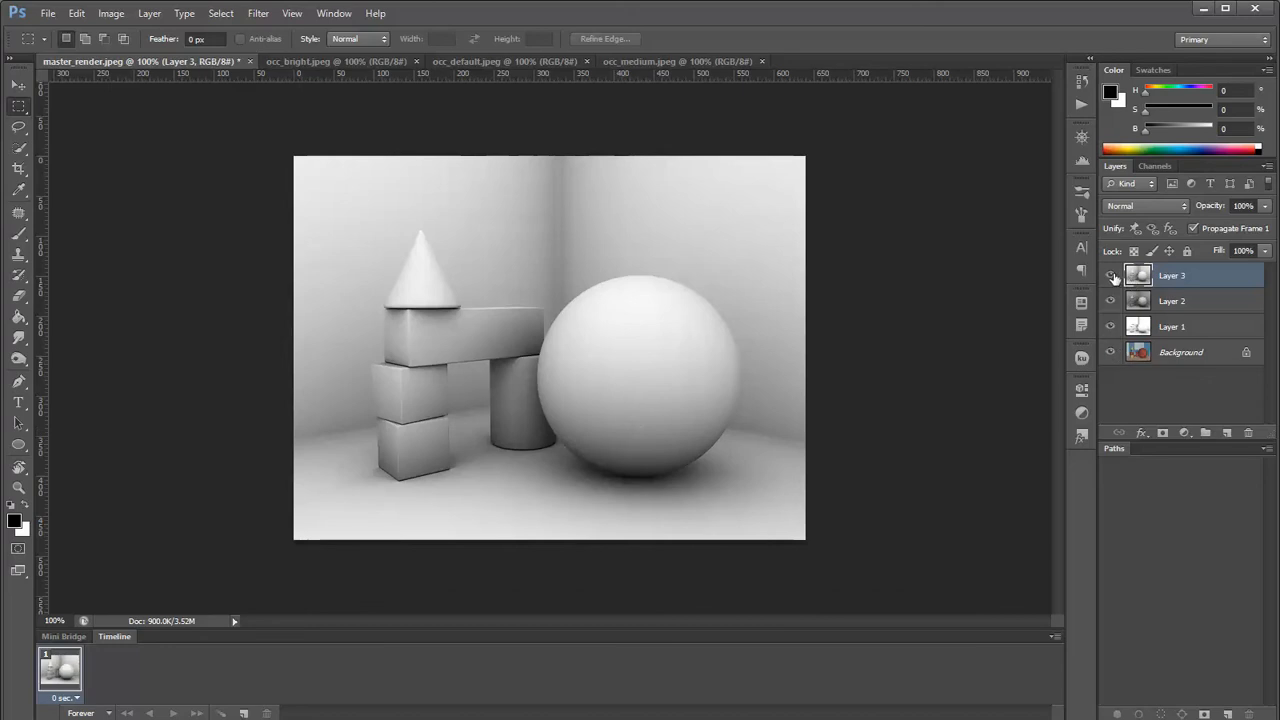
Toggle the three occlusion layers' visibility to compare them with the master render, leaving only the Background layer visible.
left_click(1111, 276)
left_click(1111, 276)
left_click_drag(1111, 330, 1112, 283)
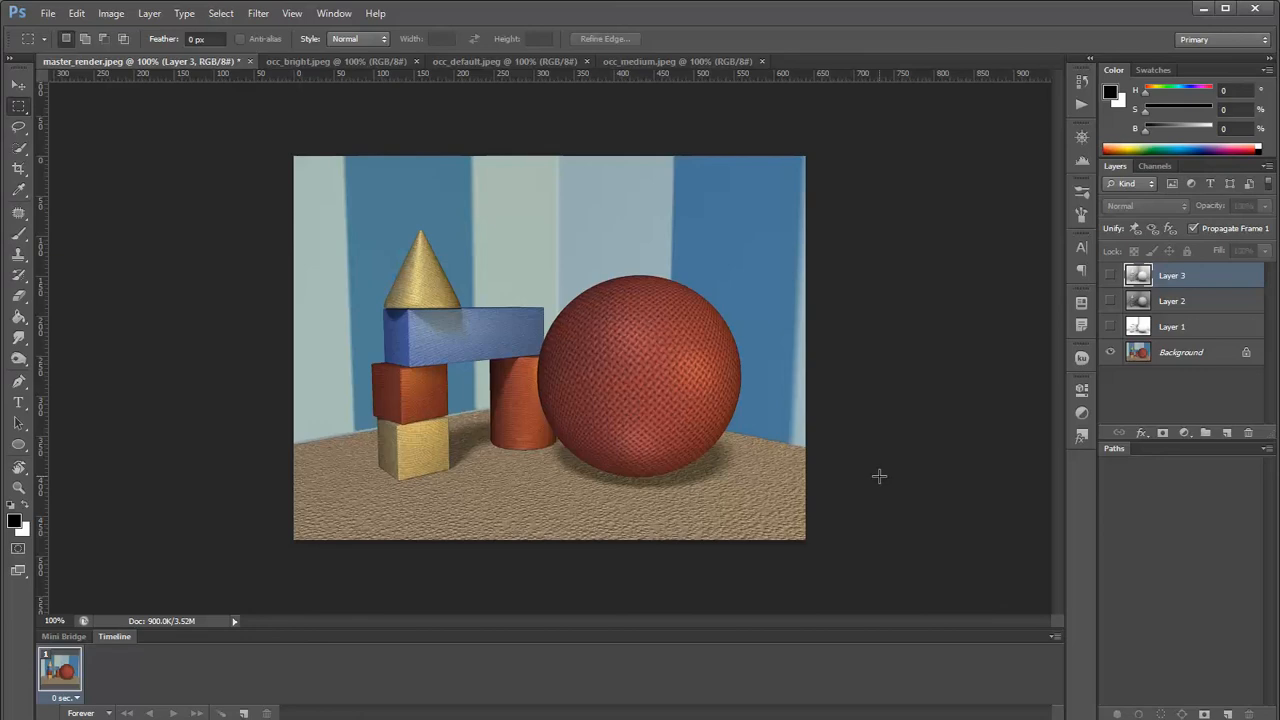
left_click(1111, 327)
left_click(1110, 301)
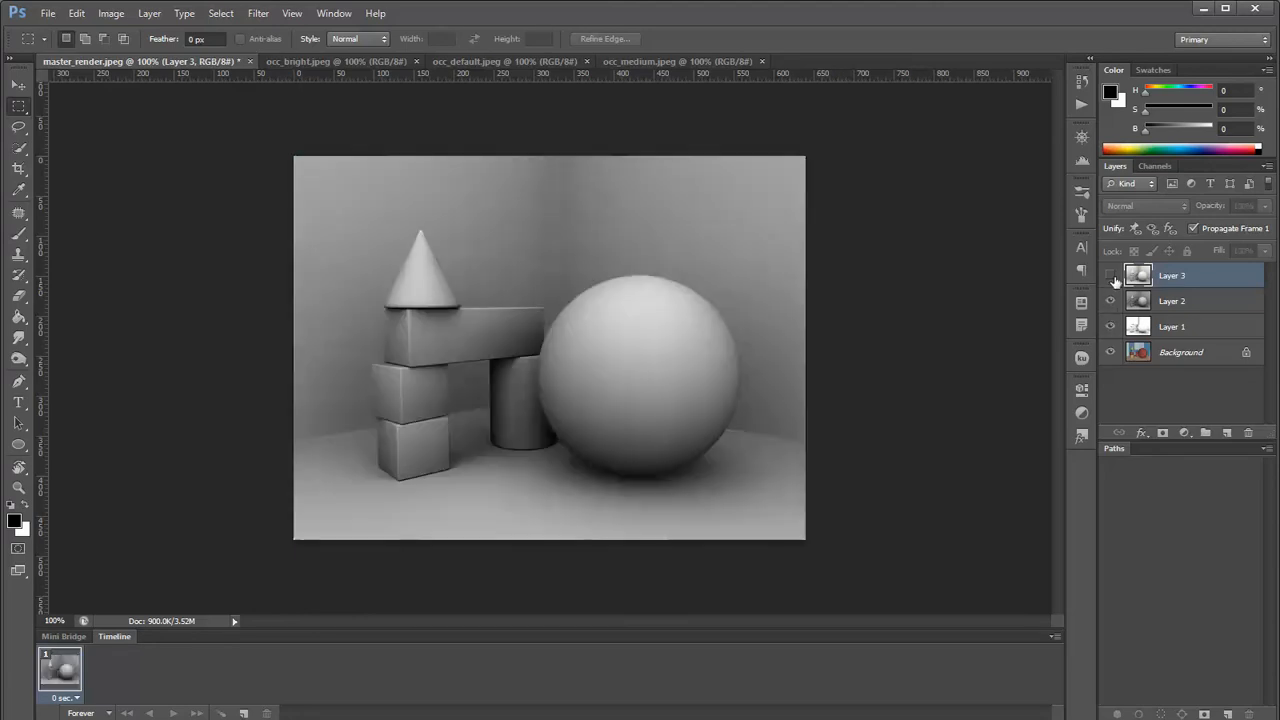
left_click(1111, 276)
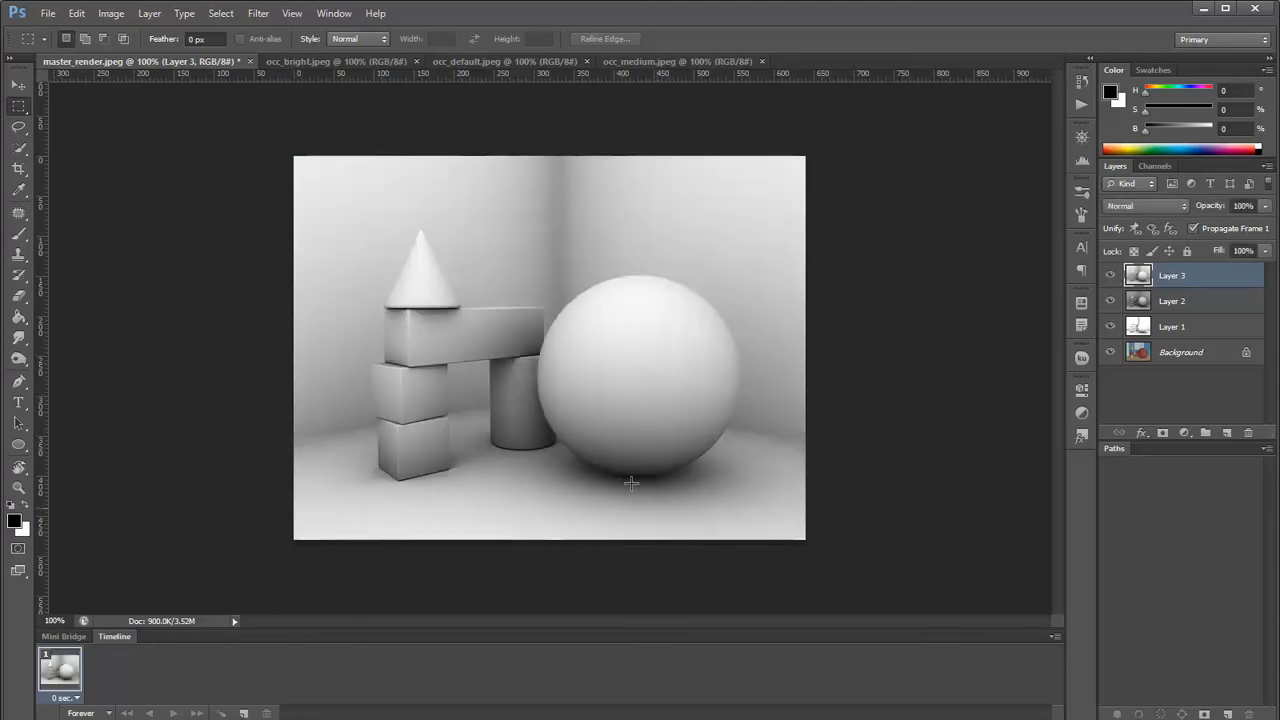
left_click(1111, 352, "alt")
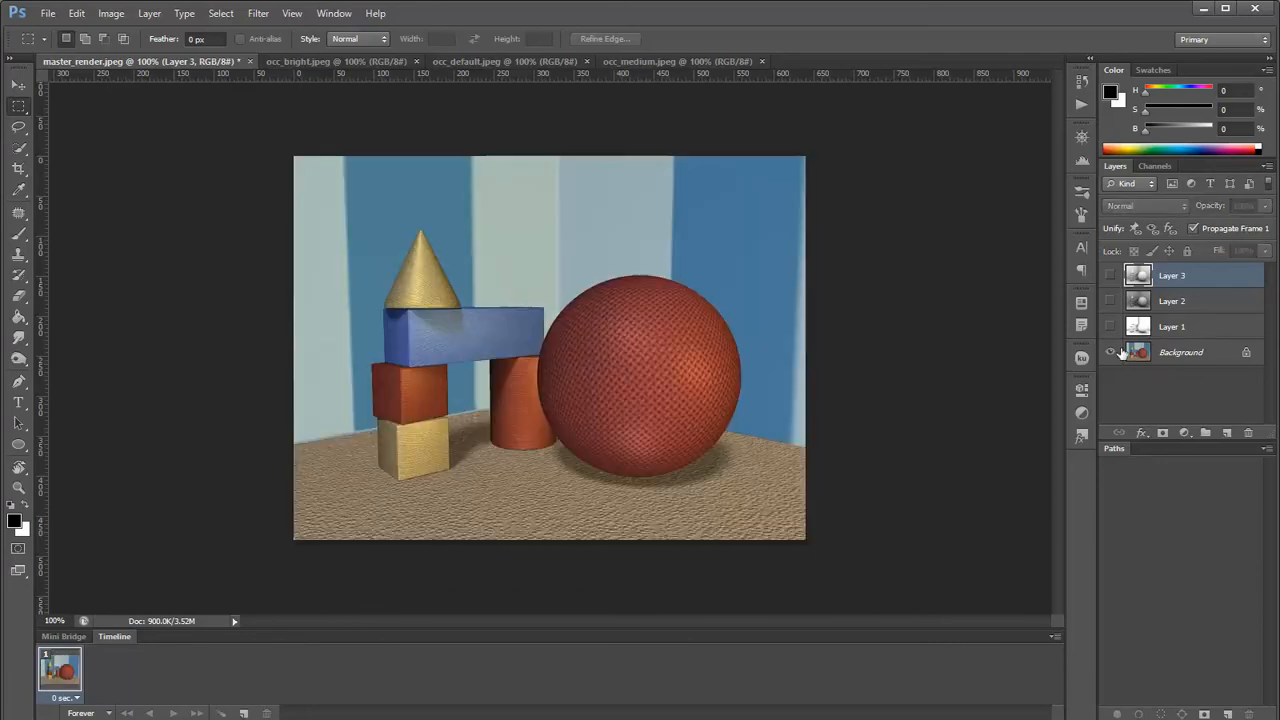
Reorder the occlusion layers so Layer 3 sits directly below Layer 2, leaving only Layer 1 and the Background visible.
left_click(1199, 325)
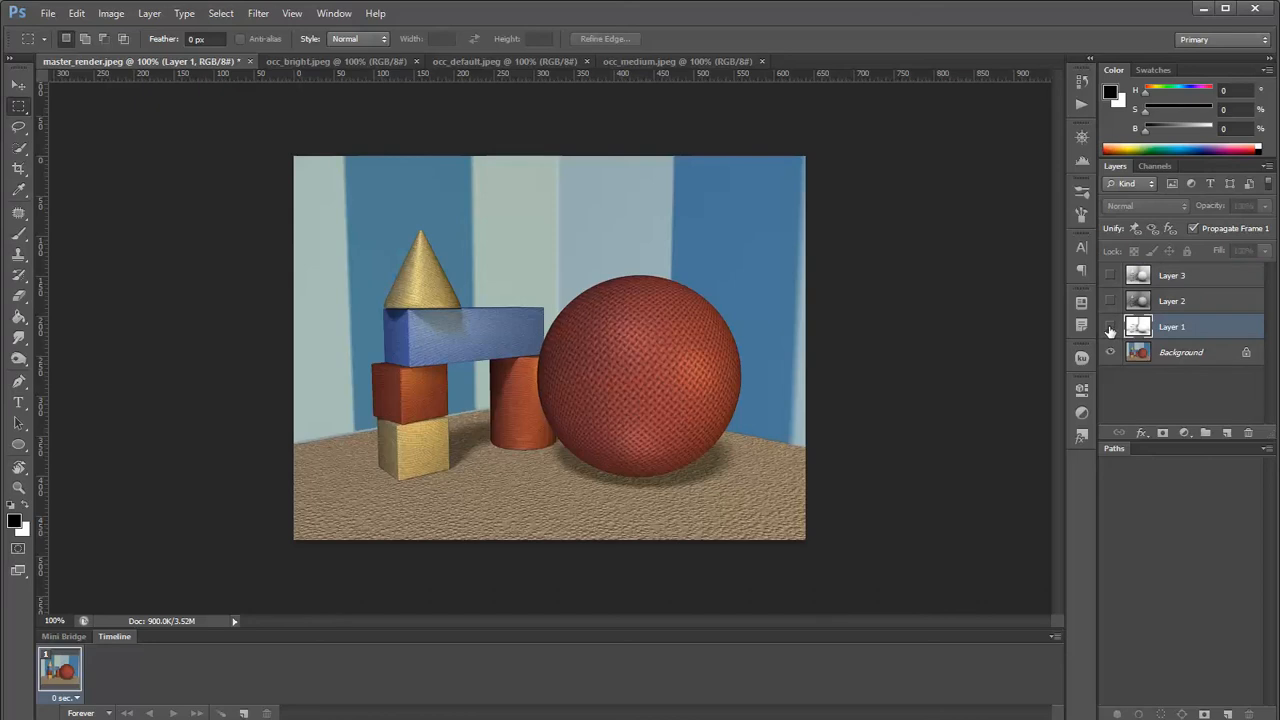
left_click(1110, 327)
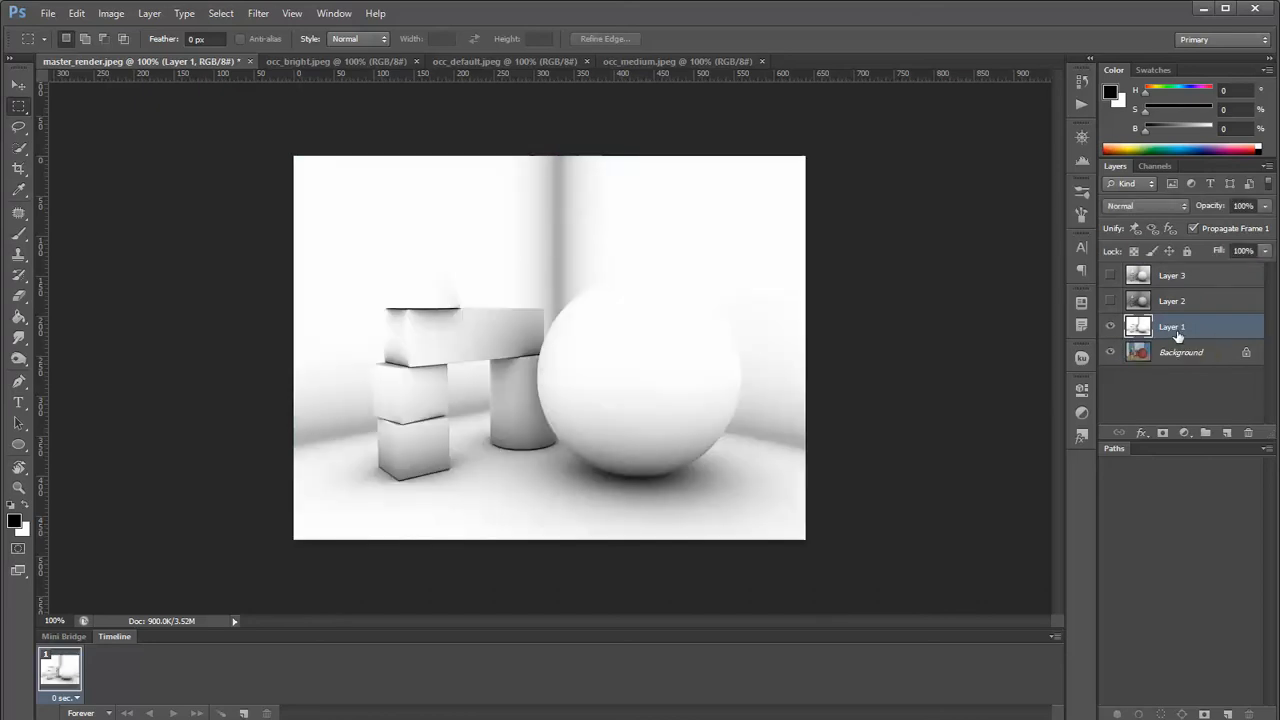
left_click(1110, 275)
left_click_drag(1212, 285, 1205, 314)
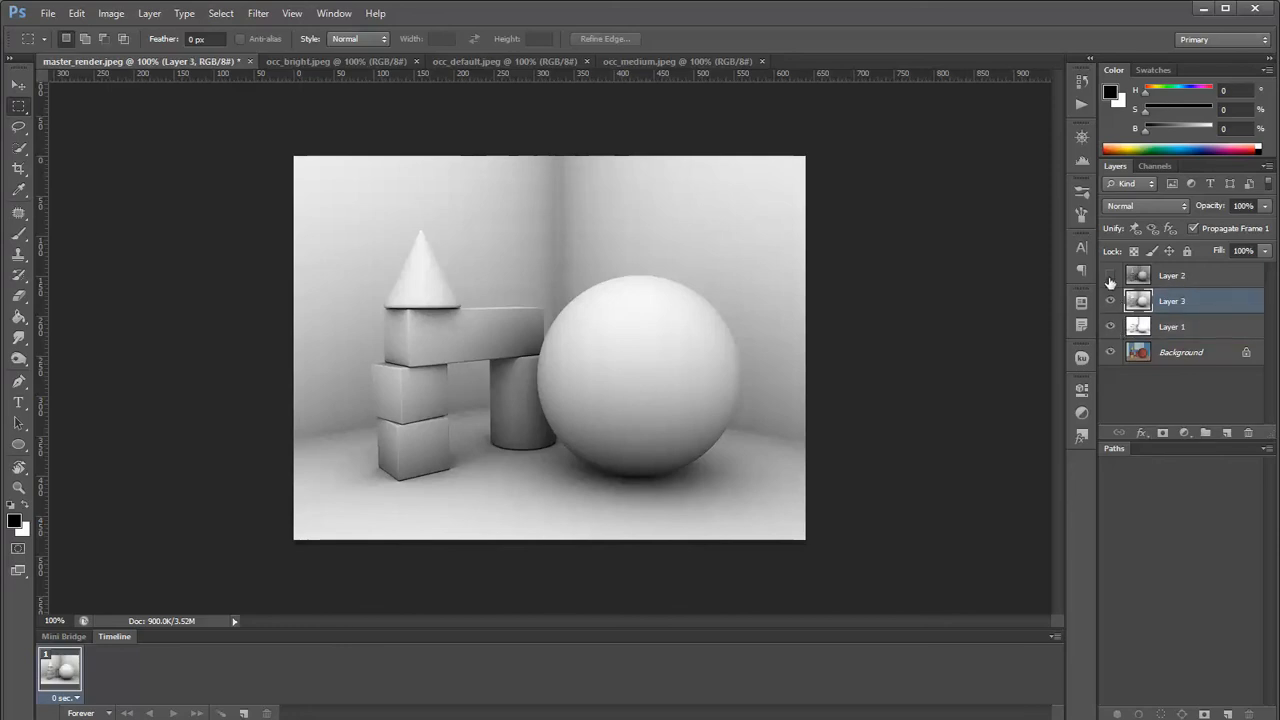
left_click(1109, 276)
left_click(1109, 276)
left_click(1110, 301)
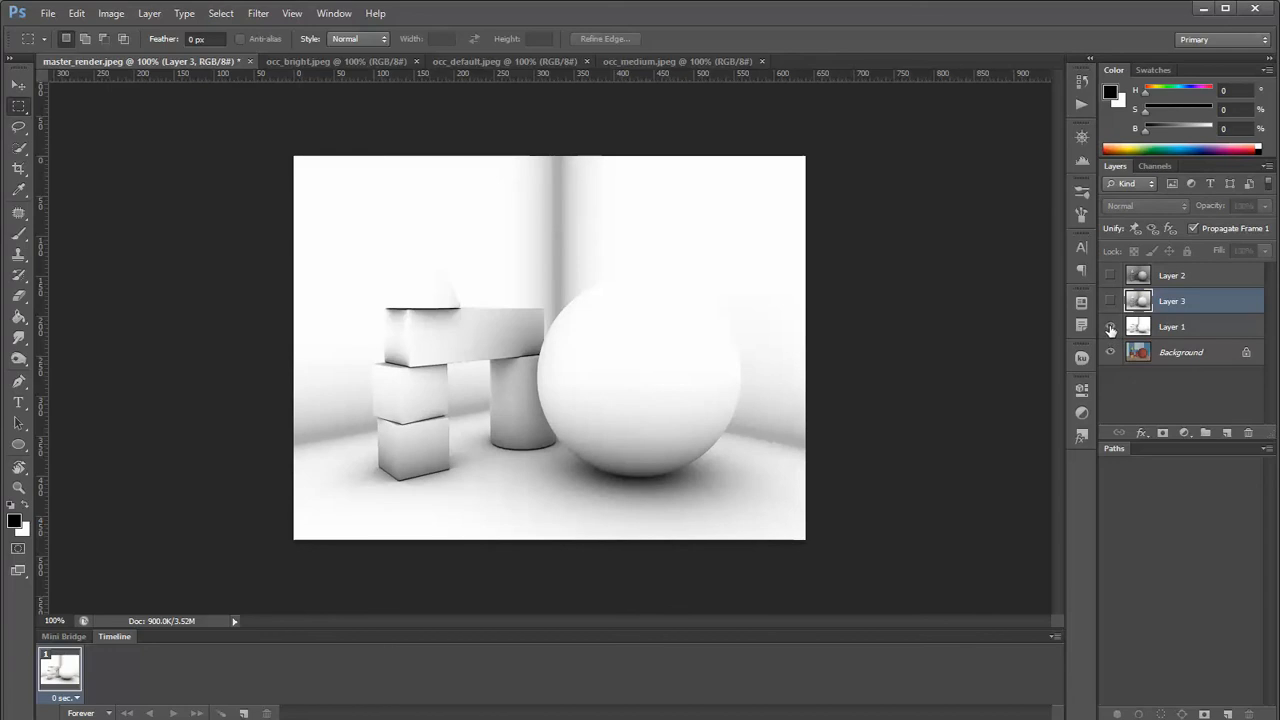
Set the blend mode of Layer 1, the bright occlusion pass, to Soft Light.
left_click(1240, 330)
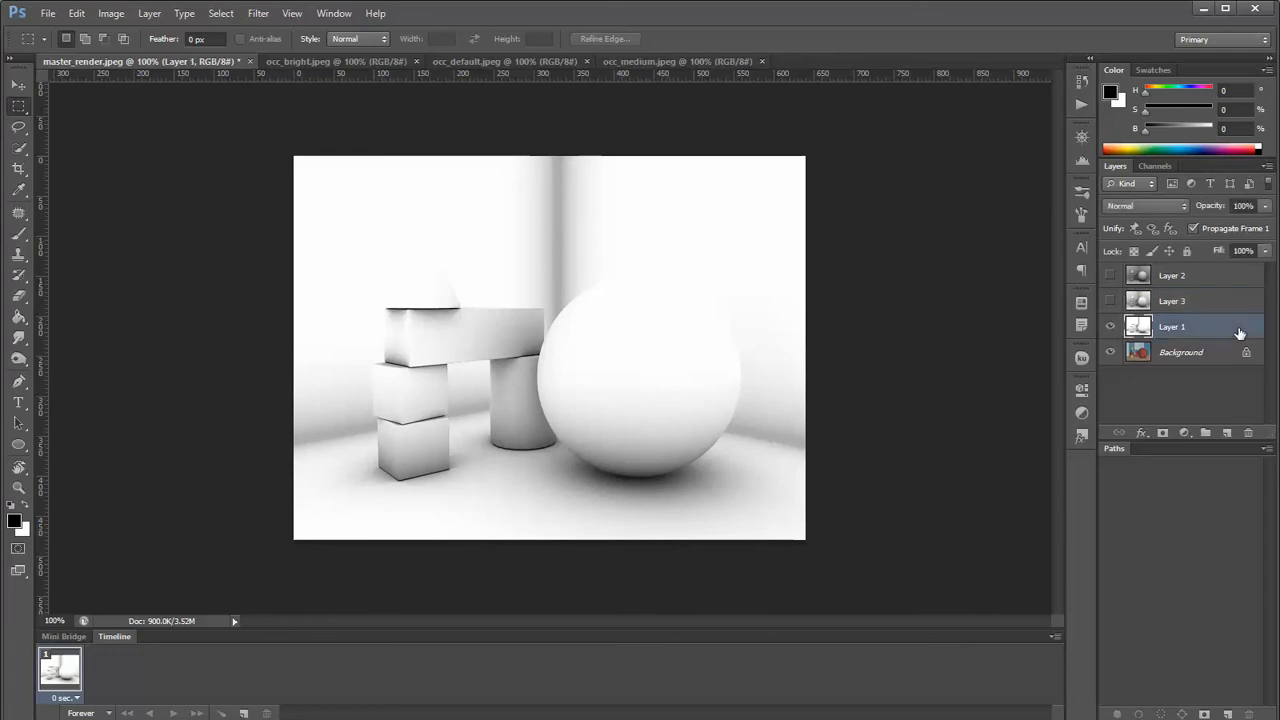
left_click(1164, 205)
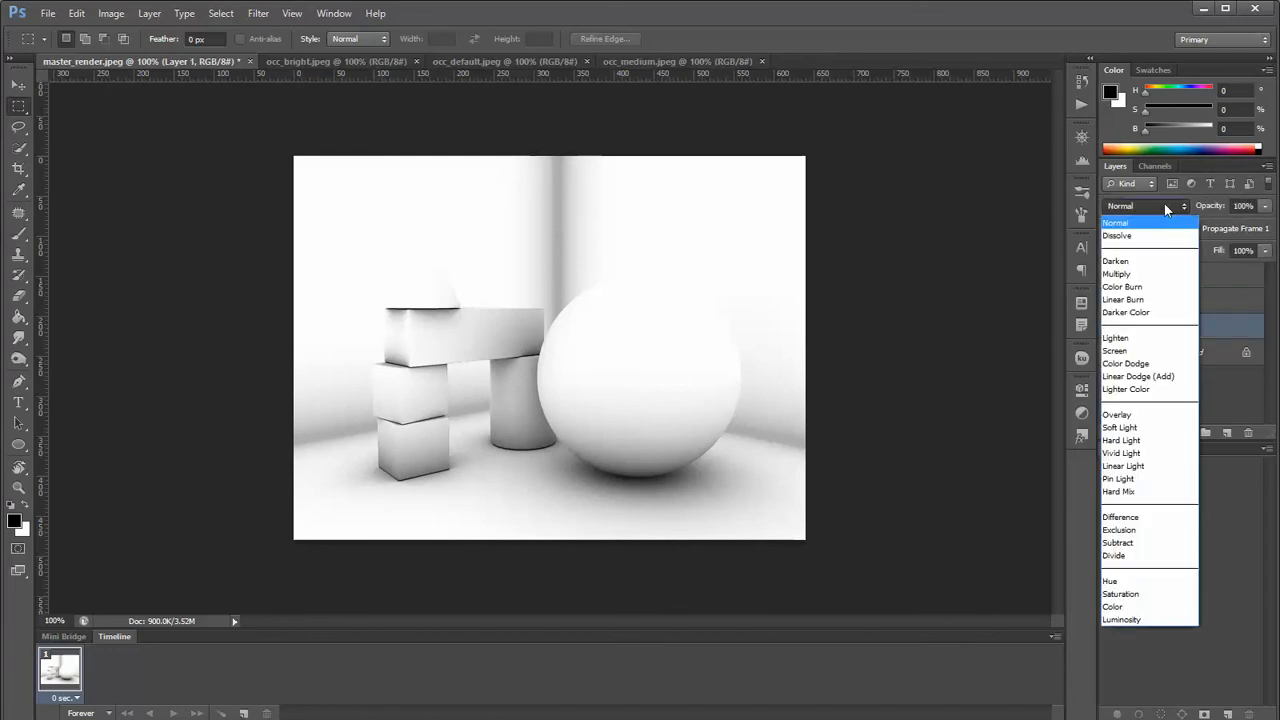
left_click(1157, 429)
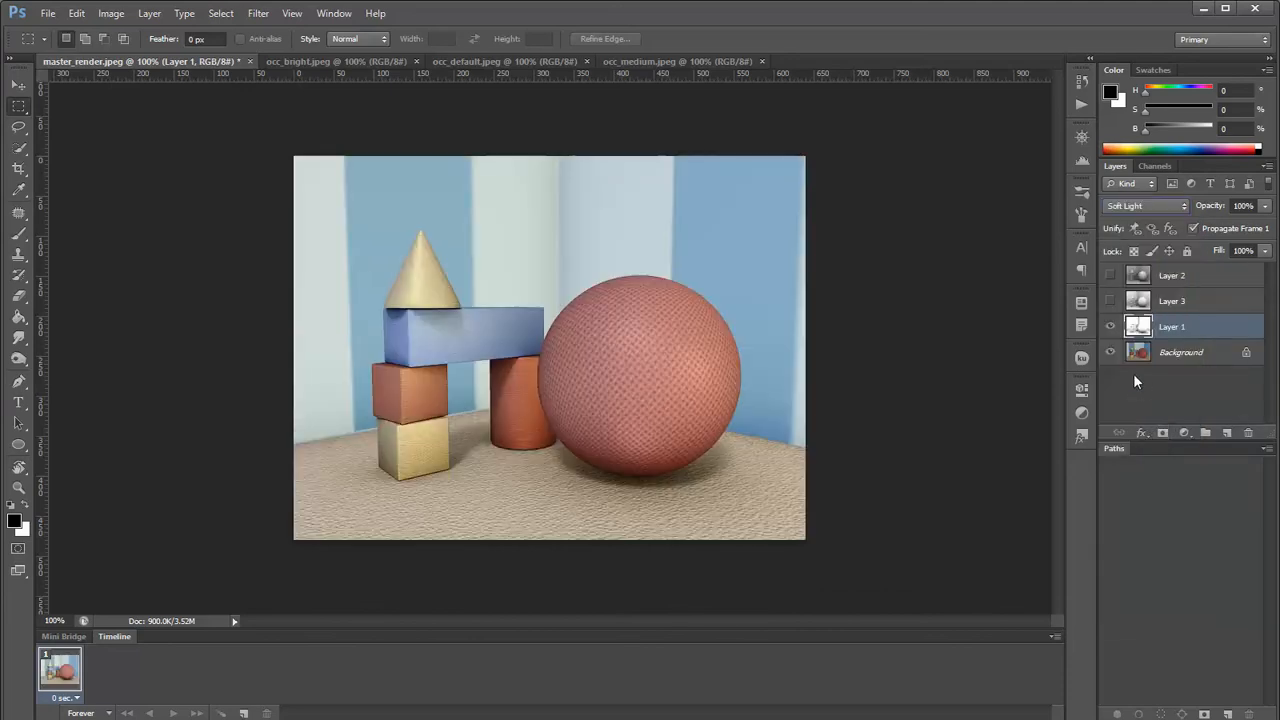
Lower the opacity of Layer 1 to 46% and toggle its visibility to compare the Soft Light blend with the master render.
left_click(1111, 327)
left_click(1111, 327)
left_click(1265, 206)
left_click_drag(1246, 230, 1231, 231)
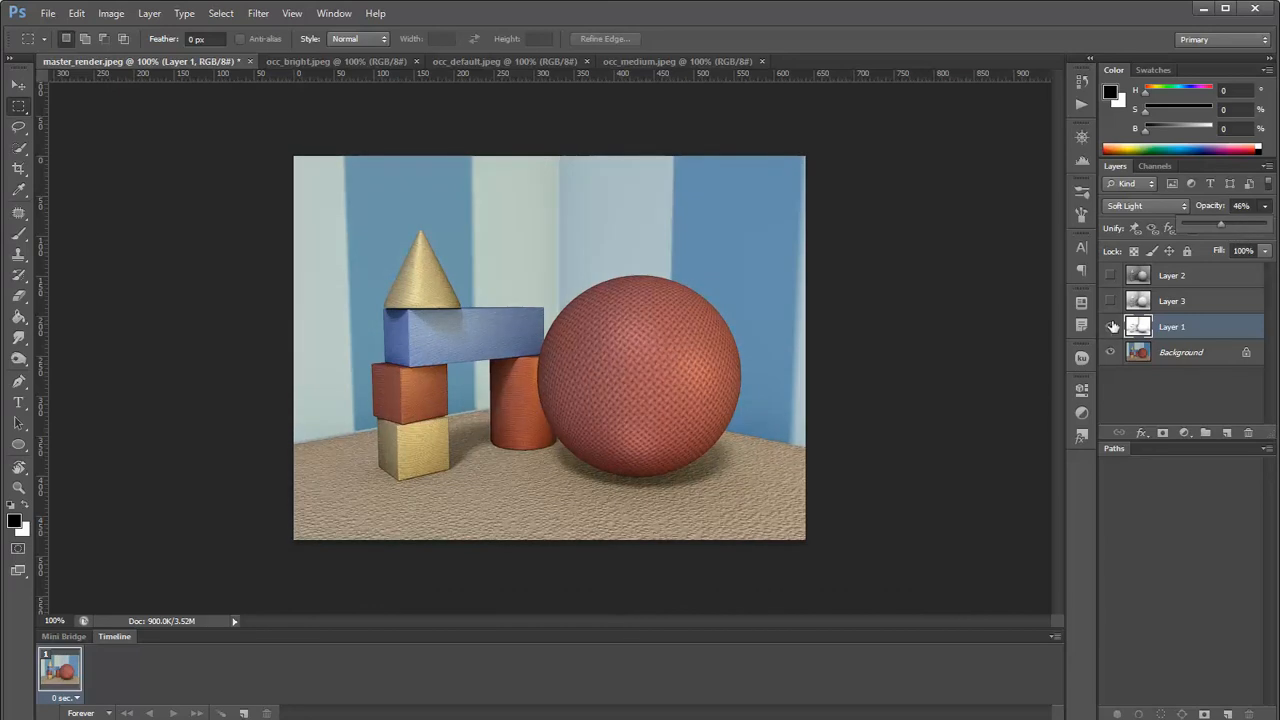
left_click(1110, 326)
left_click(1110, 326)
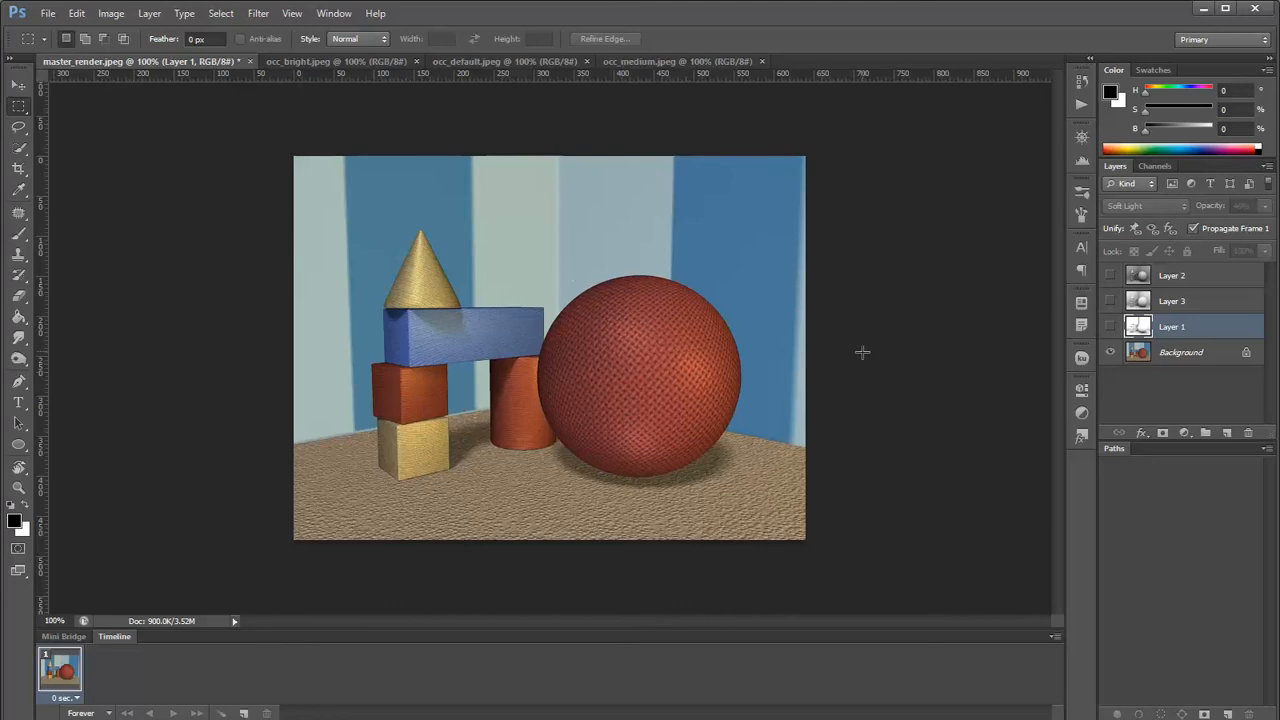
left_click(1110, 326)
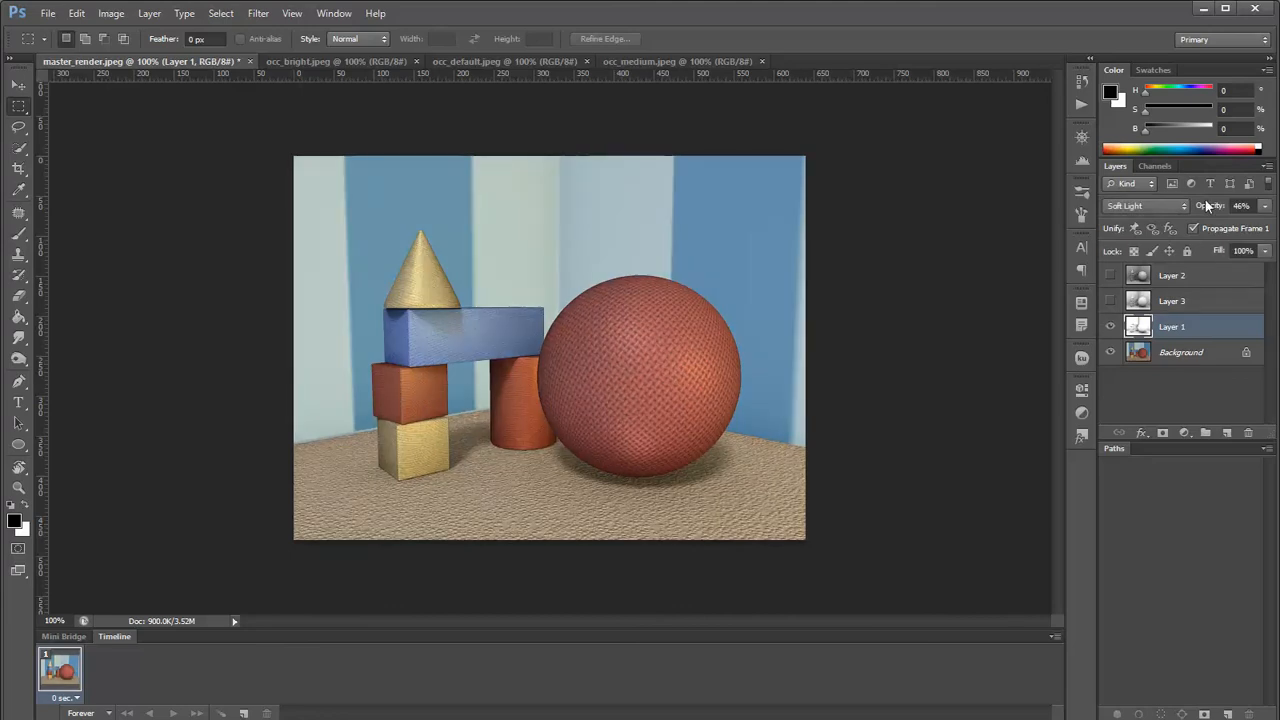
Switch Layer 1 to Overlay at 100% opacity and toggle its visibility to compare it with the master render.
left_click(1170, 205)
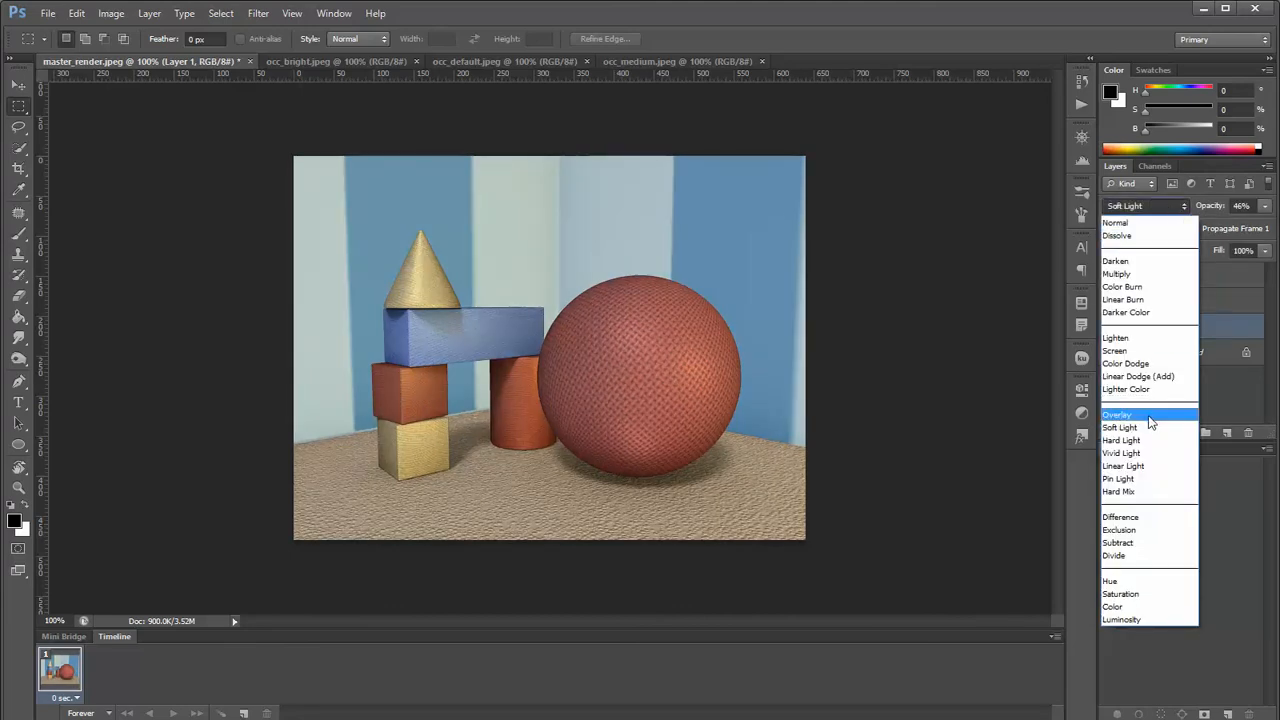
left_click(1149, 415)
left_click(1265, 205)
left_click_drag(1225, 226, 1271, 226)
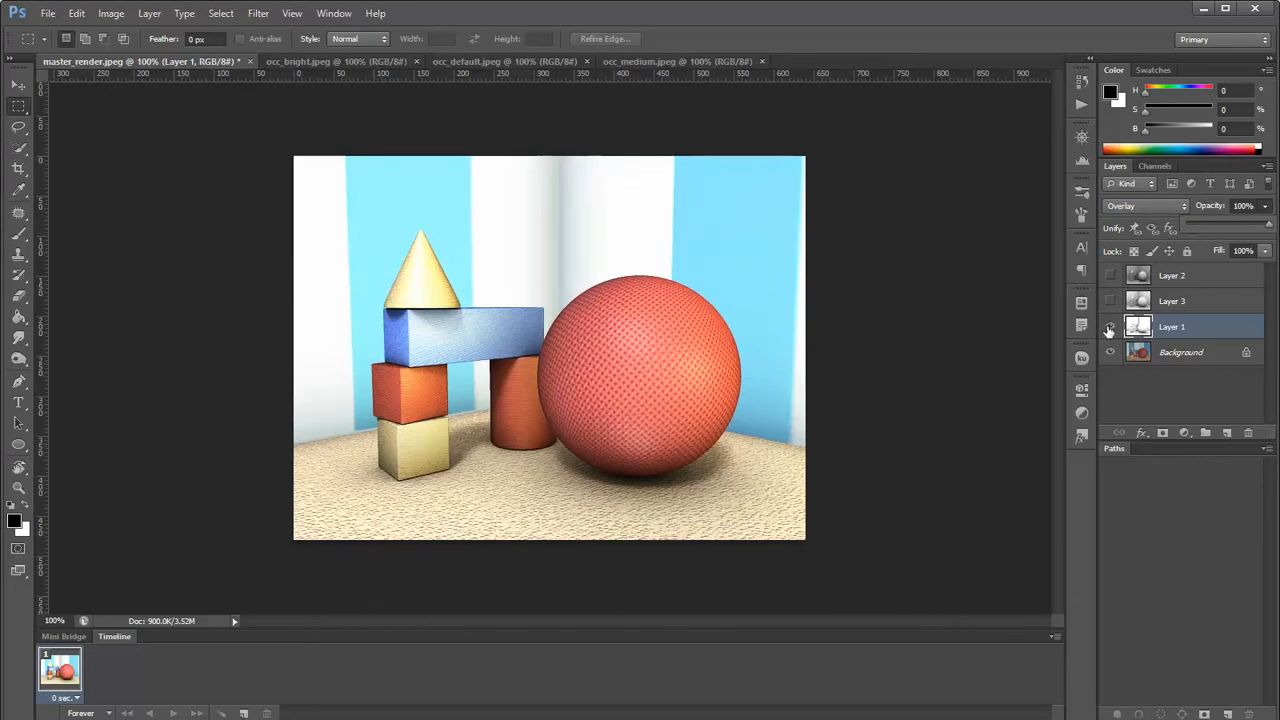
left_click(1109, 330)
left_click(1109, 330)
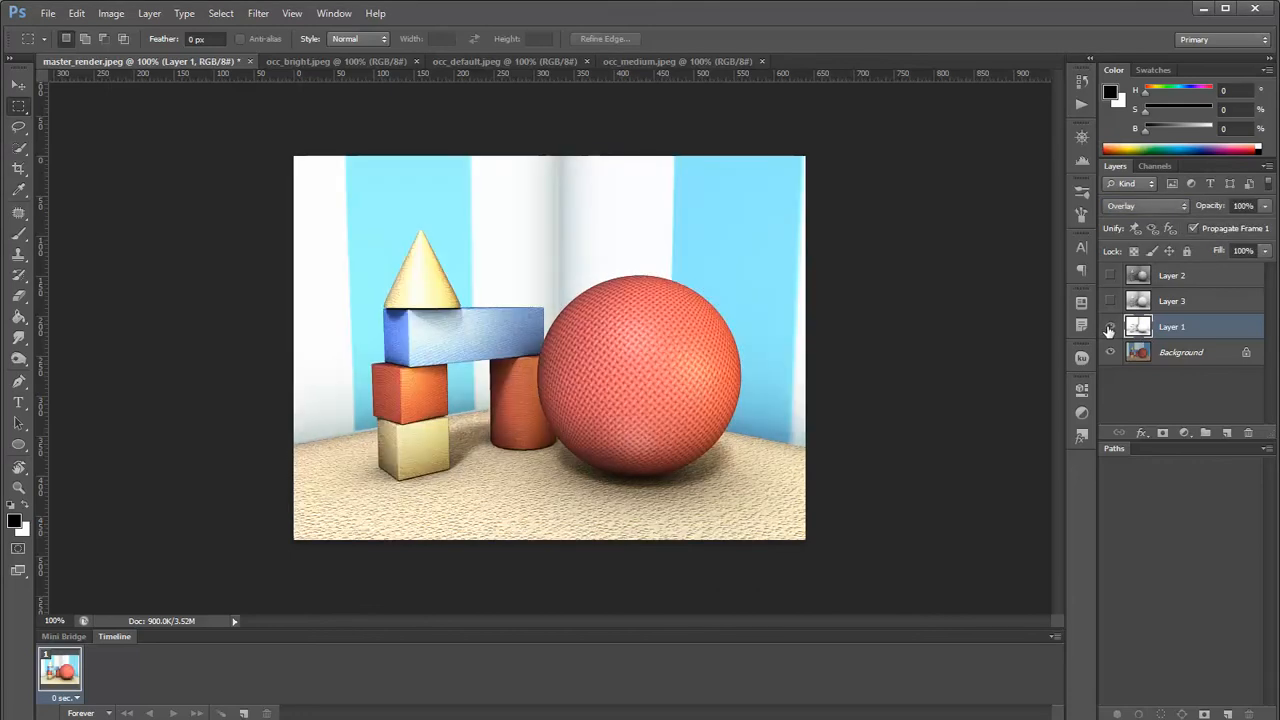
left_click(1109, 330)
left_click(1109, 330)
Reduce the Overlay layer's opacity to 40% and toggle Layer 1 on and off to judge the softer effect.
left_click(1265, 205)
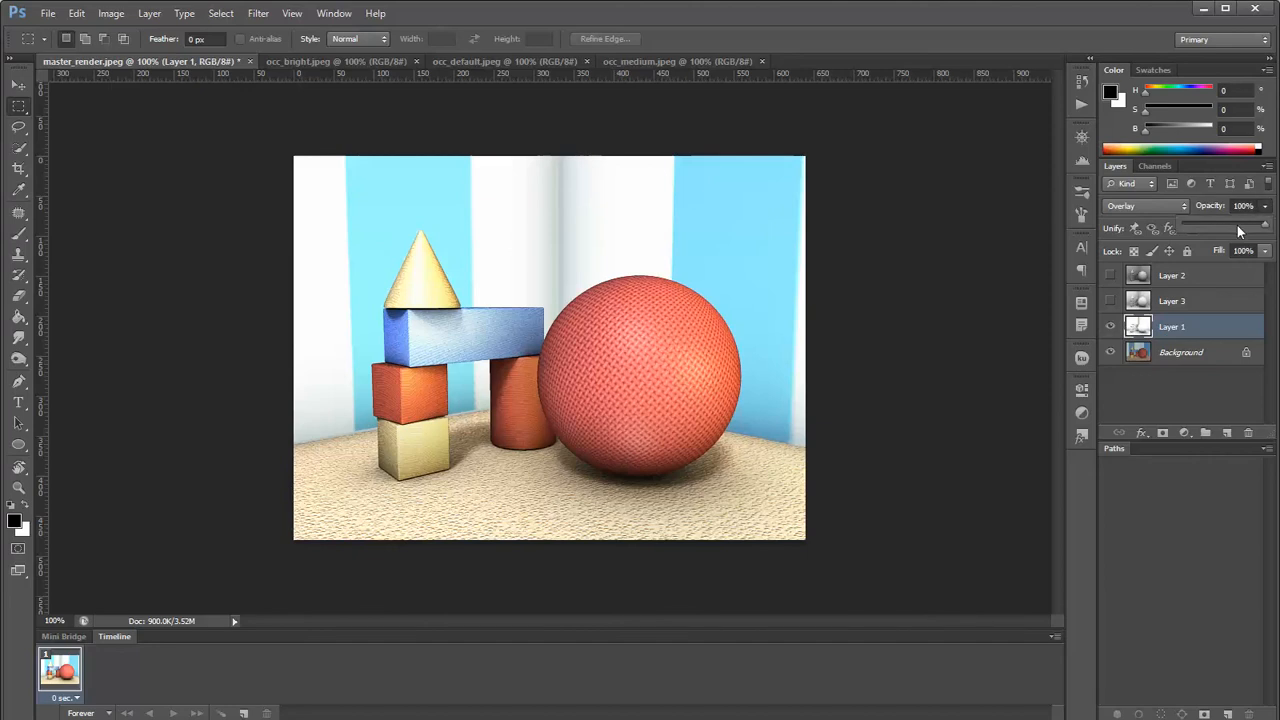
left_click(1238, 225)
left_click_drag(1230, 226, 1219, 227)
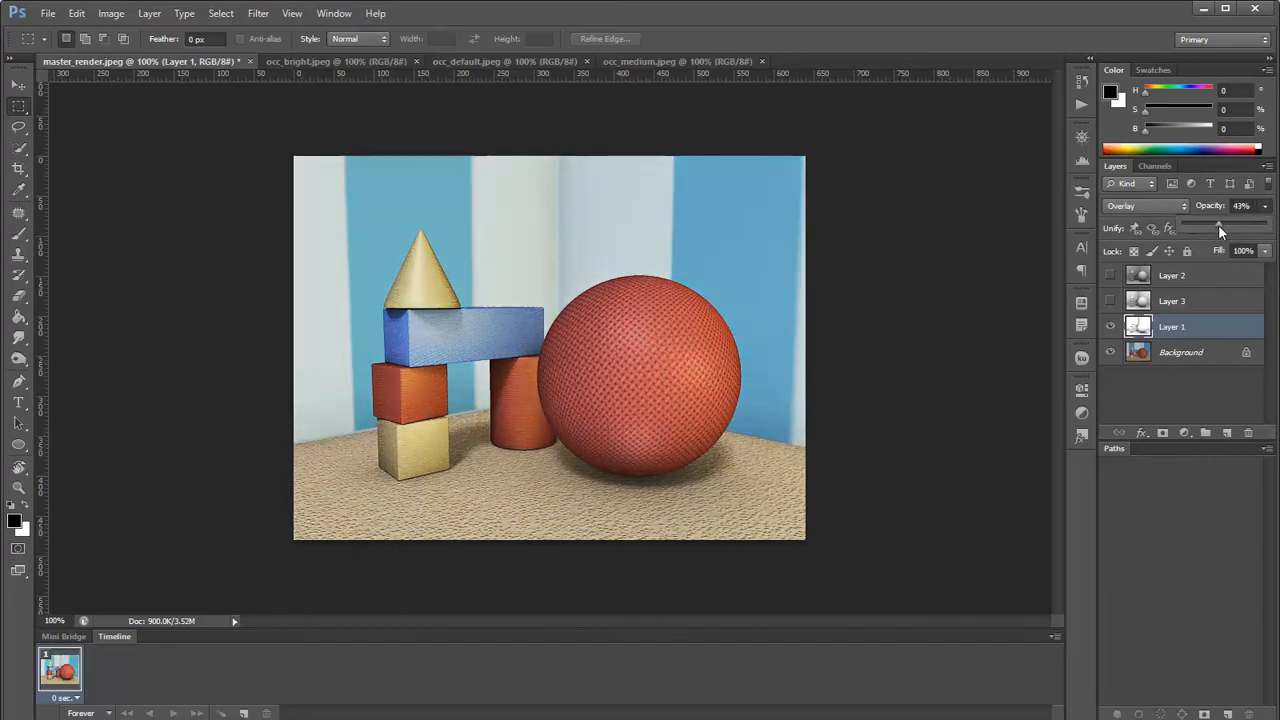
left_click_drag(1216, 226, 1216, 227)
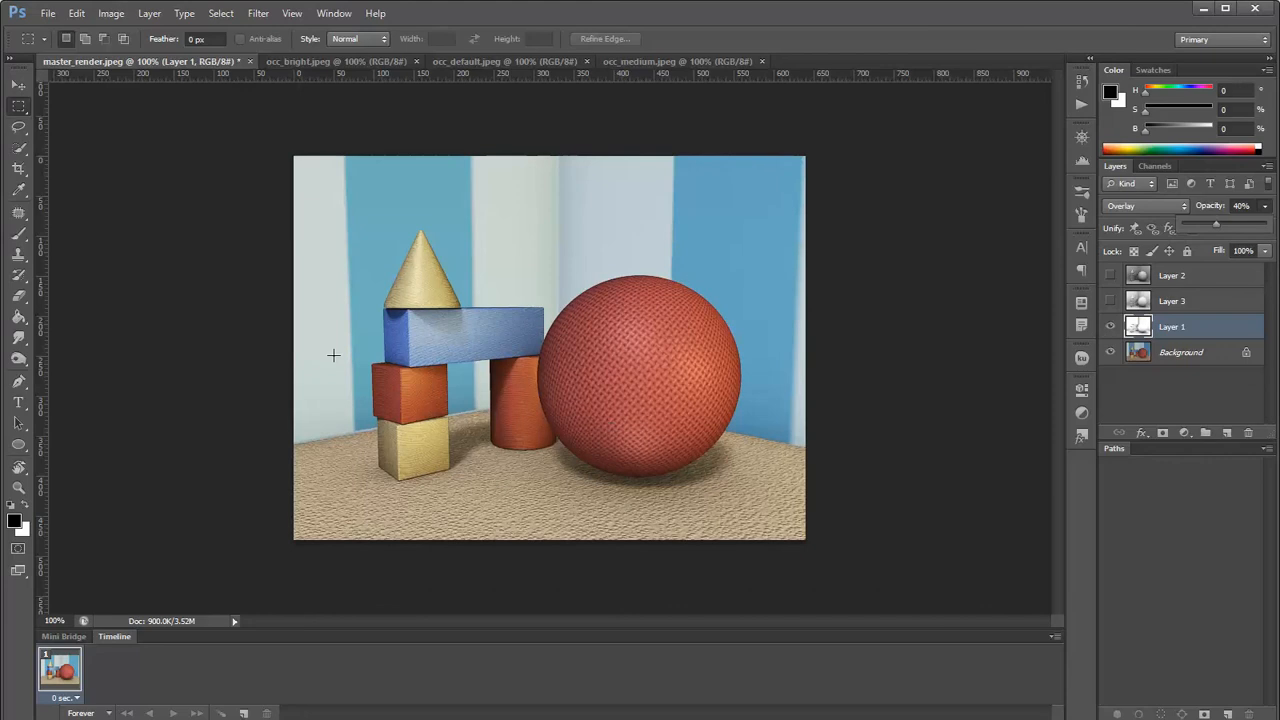
left_click(1109, 328)
left_click(1110, 328)
left_click(1110, 328)
left_click(1111, 328)
Try Hard Light on Layer 1, and set its blend mode to Multiply instead.
left_click(1183, 205)
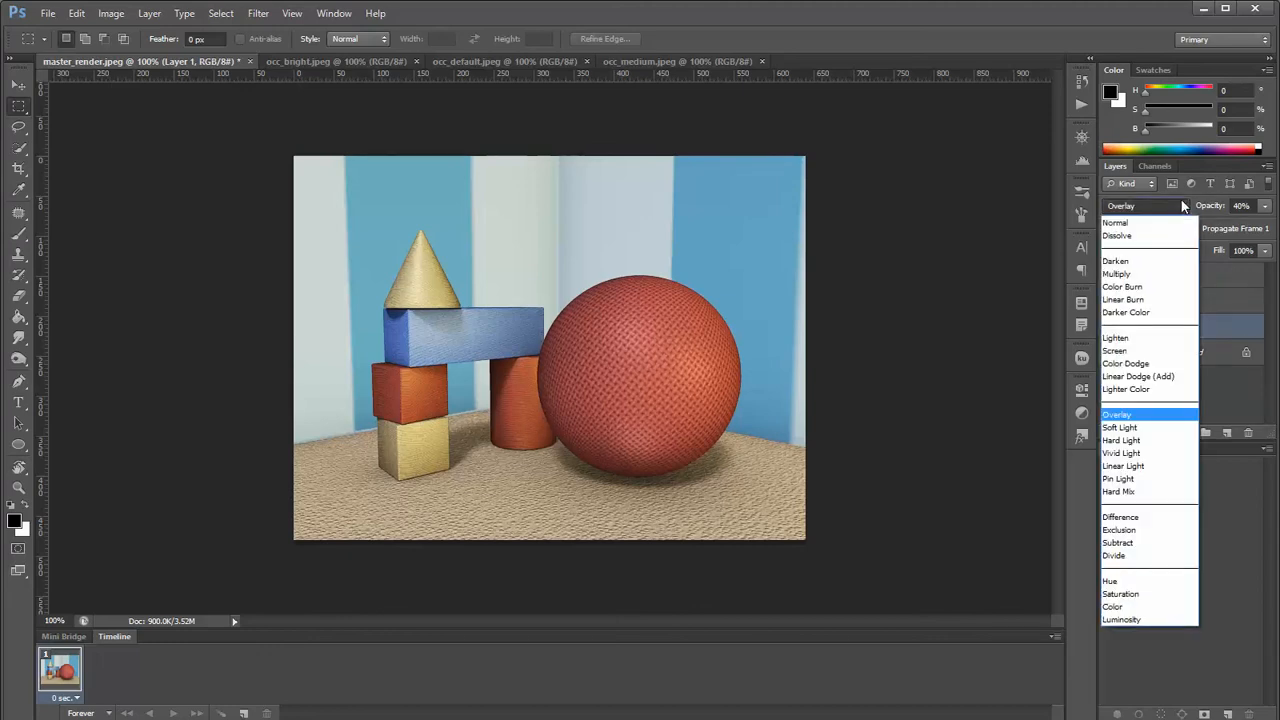
left_click(1157, 441)
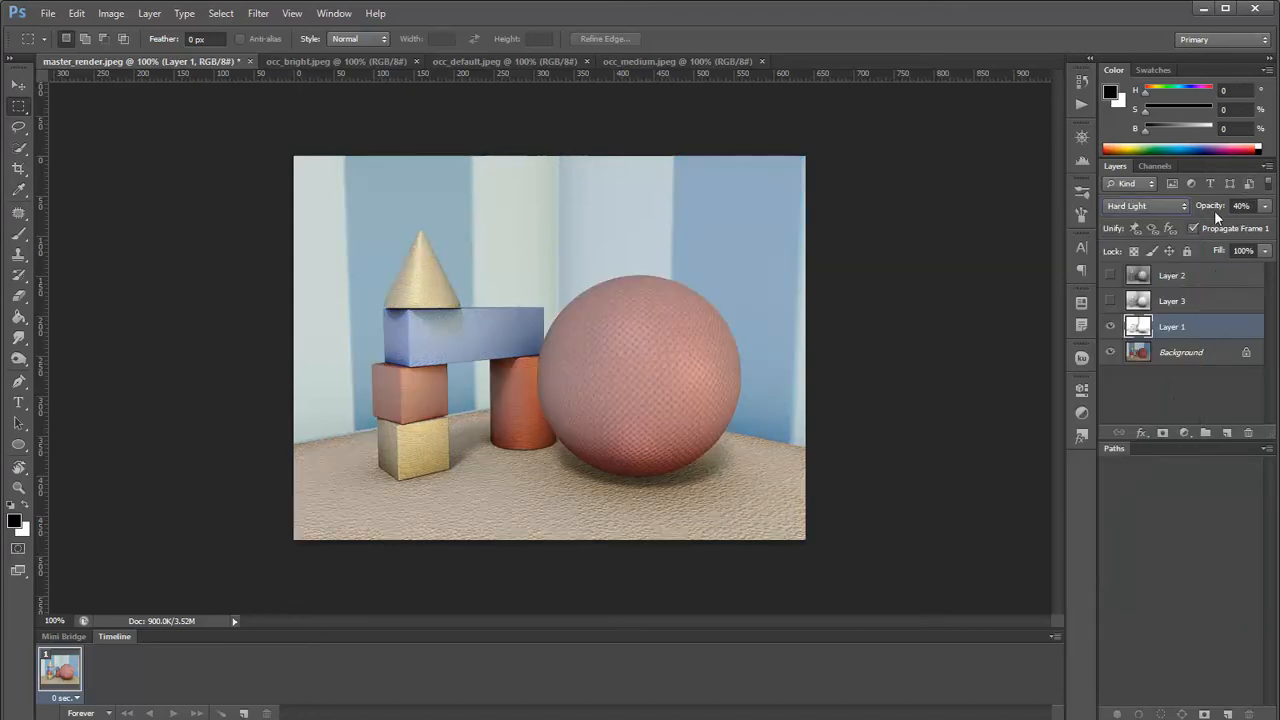
left_click(1177, 210)
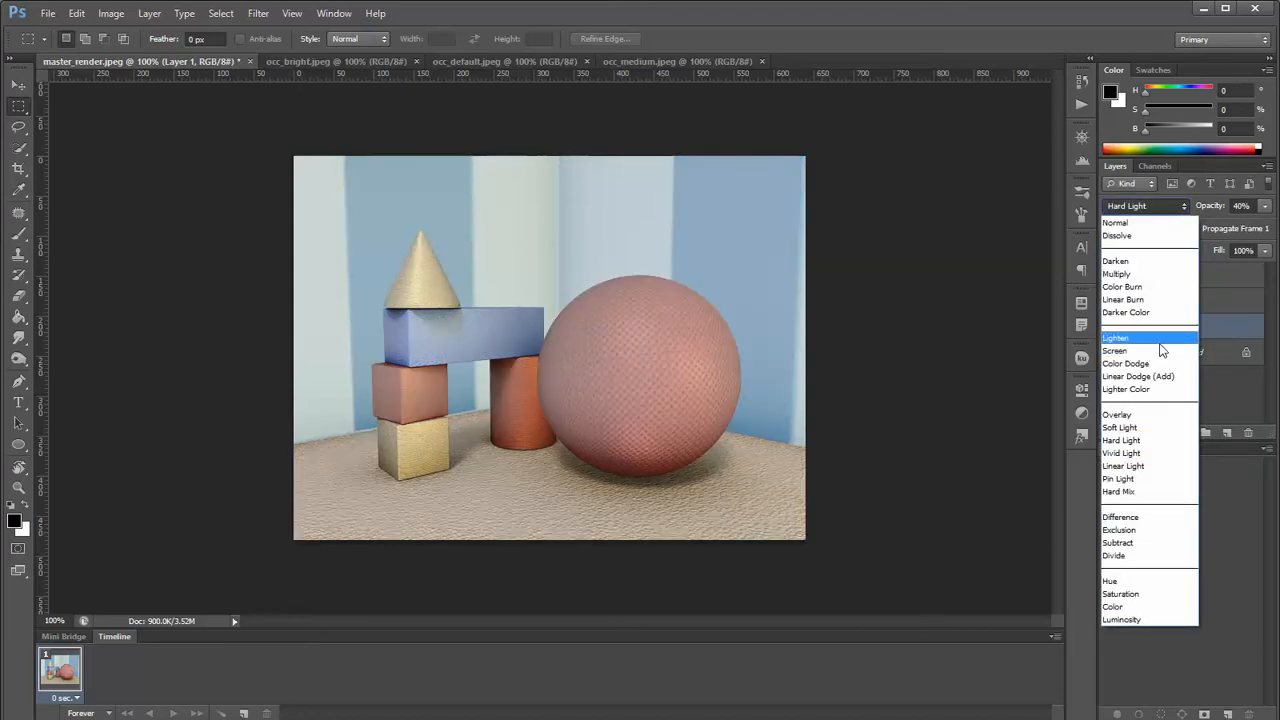
left_click(1137, 279)
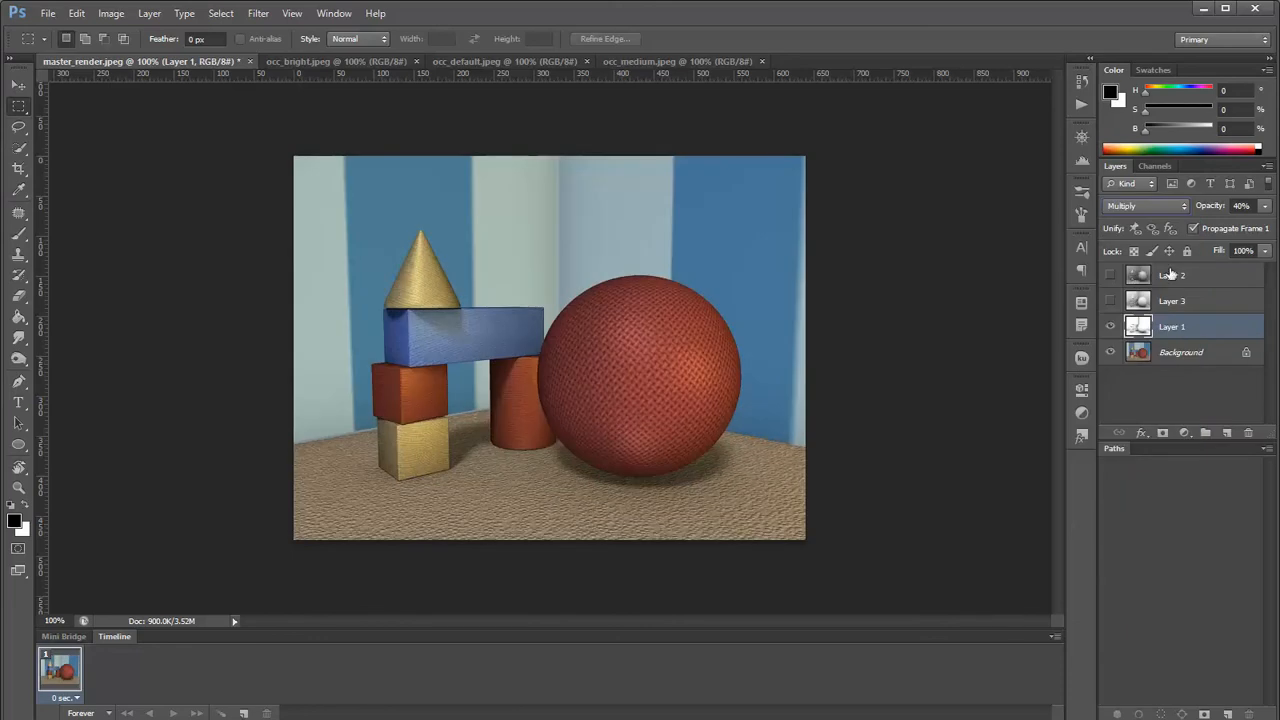
Raise the opacity of the Multiply-blended Layer 1 to 100% and toggle its visibility repeatedly to compare the contact shadows.
left_click(1265, 205)
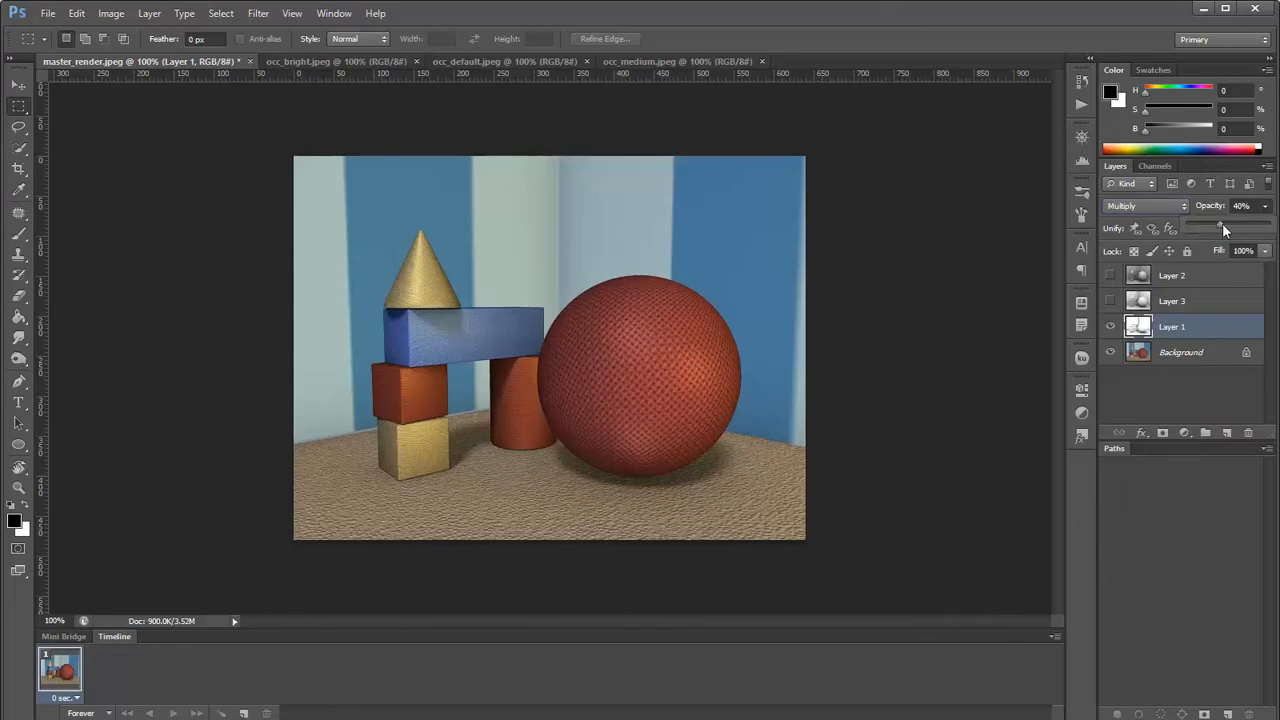
left_click(1111, 330)
left_click(1111, 330)
left_click(1111, 330)
left_click(1111, 330)
left_click(1111, 330)
left_click(1111, 330)
left_click(1111, 330)
left_click(1111, 330)
left_click(1111, 330)
left_click(1111, 330)
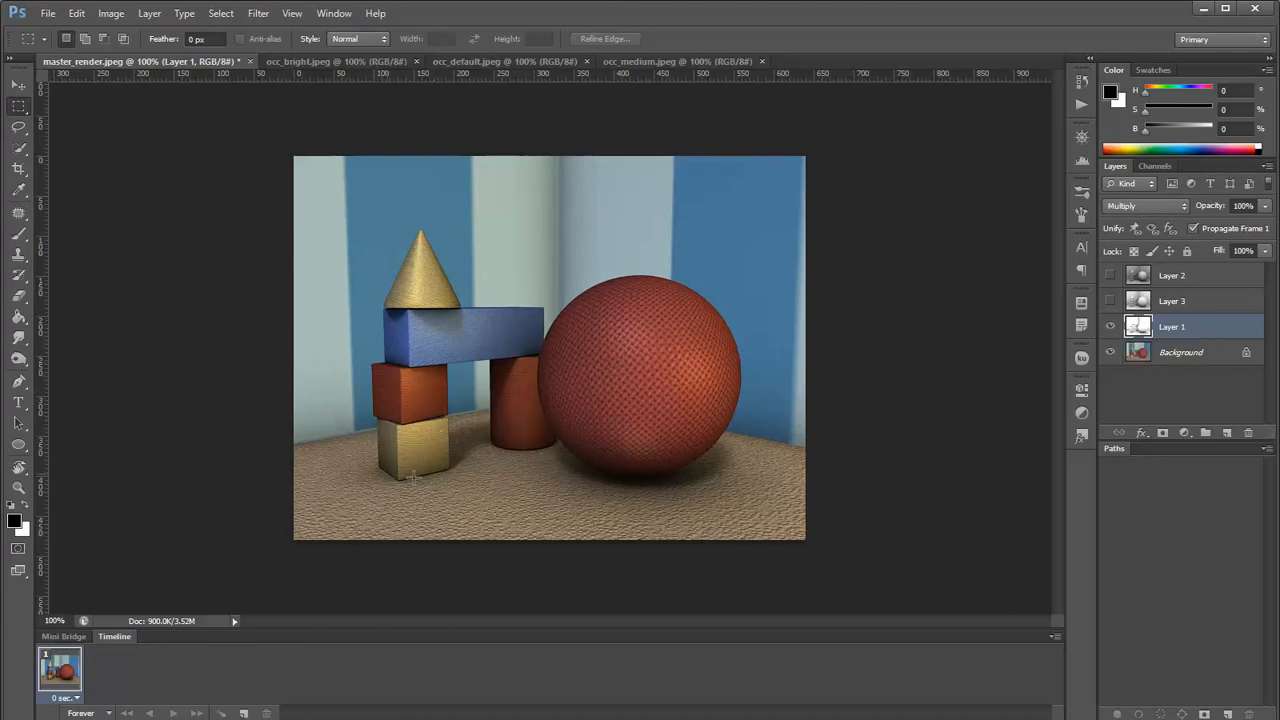
left_click(1111, 328)
left_click(1111, 328)
left_click(1112, 330)
left_click(1111, 328)
left_click(1111, 327)
left_click(1111, 327)
left_click(1111, 327)
left_click(1111, 327)
Set the opacity of Layer 1 to 60%, compare it with the master render, and leave the layer hidden.
left_click(1265, 206)
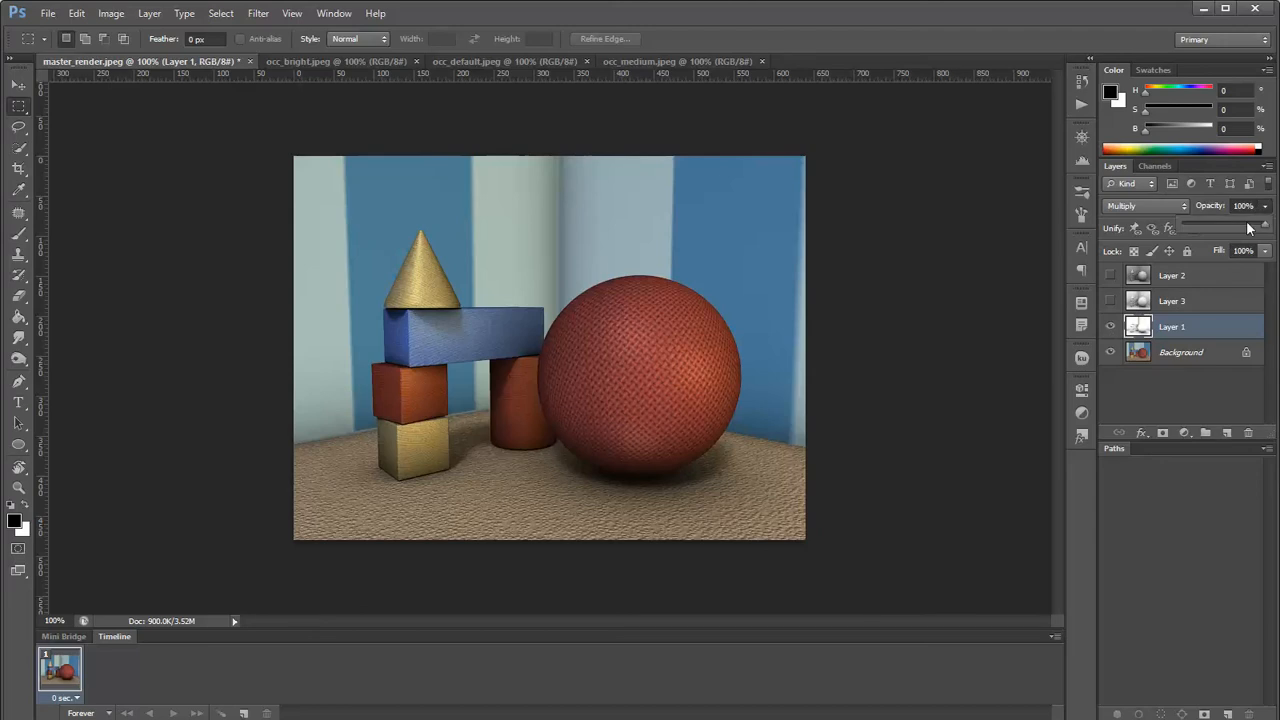
left_click_drag(1240, 225, 1232, 224)
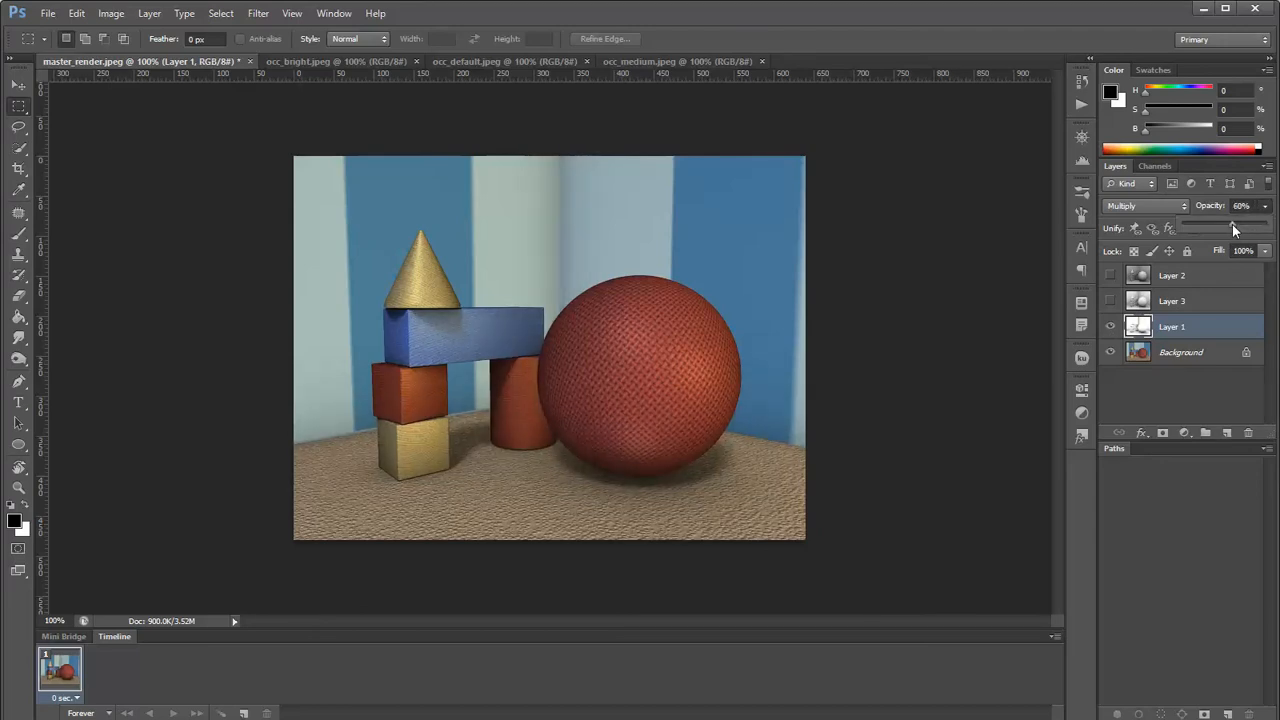
left_click(1112, 330)
left_click(1112, 330)
left_click(1111, 327)
left_click(1111, 327)
left_click(1111, 327)
left_click(1111, 327)
left_click(1111, 327)
Show Layer 2, the darker occlusion pass, with Layer 3 hidden, and set its blend mode to Soft Light.
left_click(1109, 301)
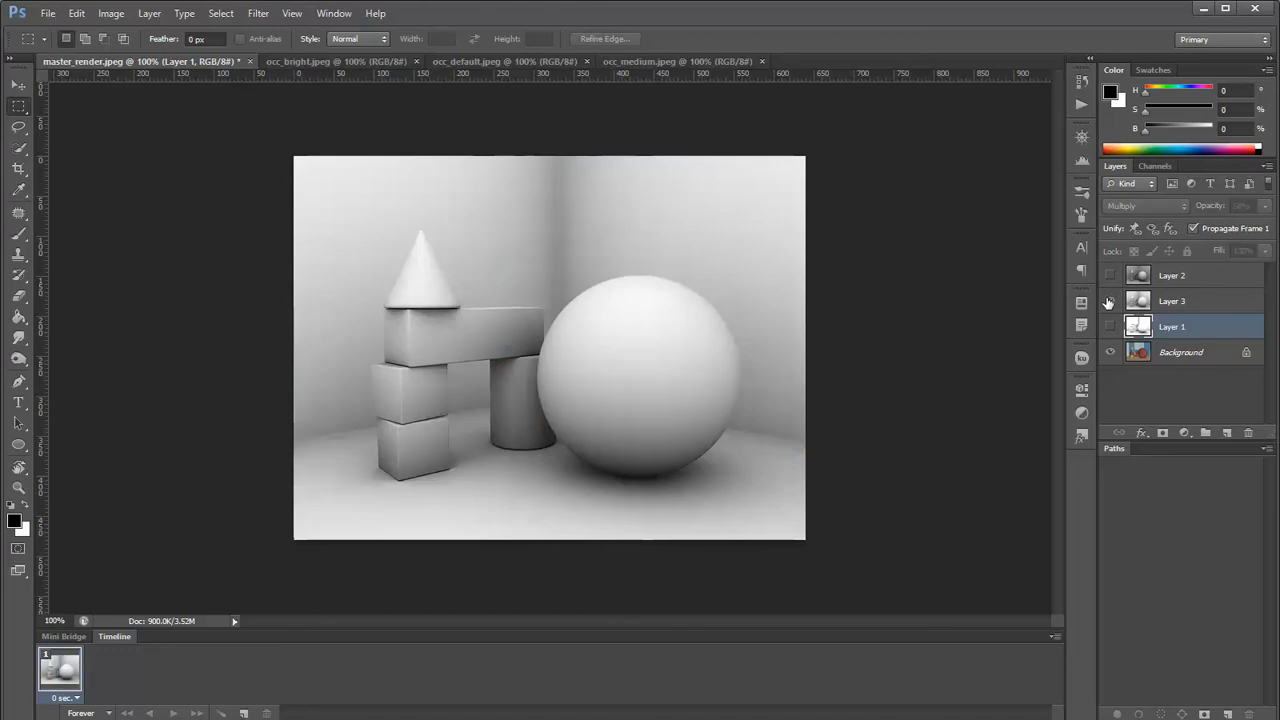
left_click(1109, 301)
left_click(1110, 275)
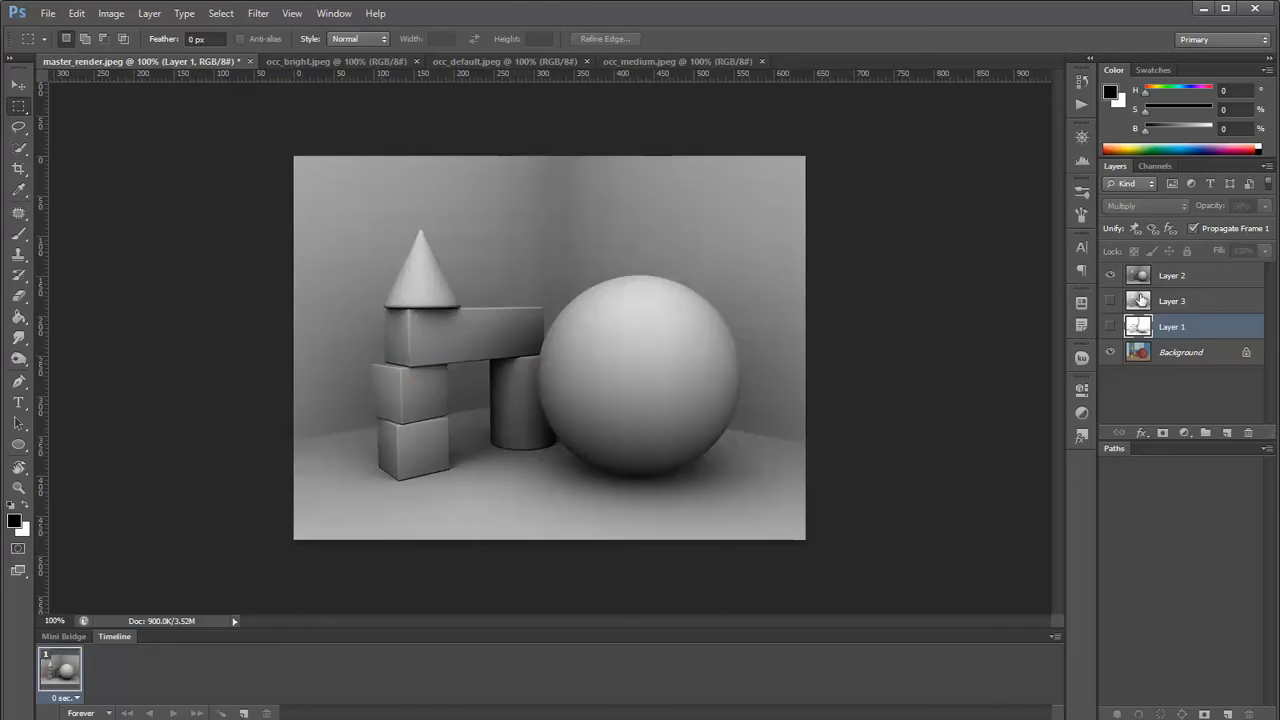
left_click(1207, 281)
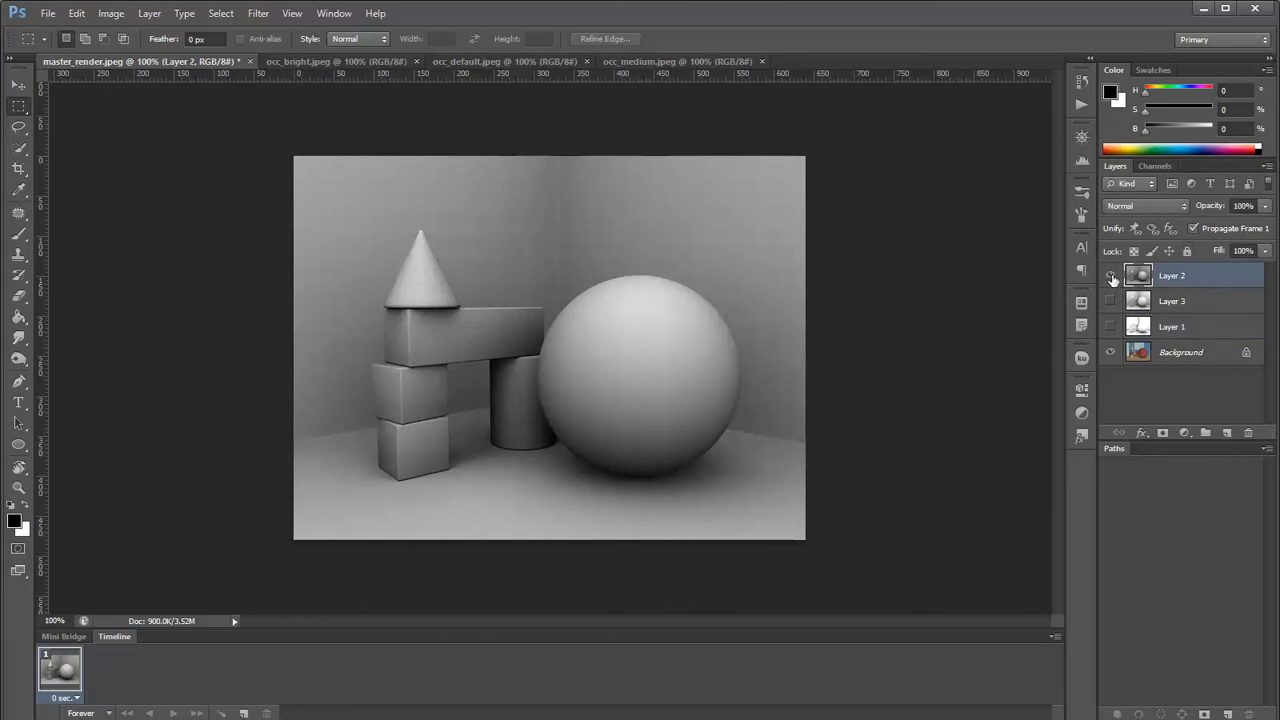
left_click(1190, 206)
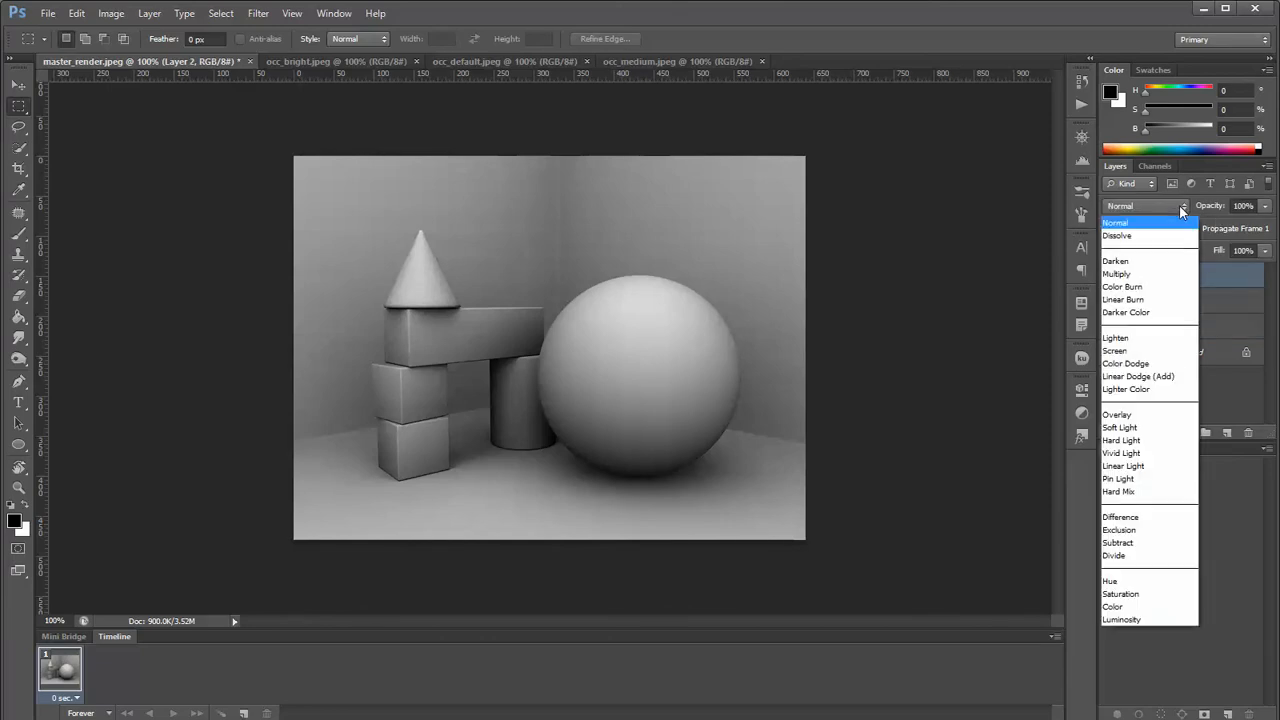
left_click(1139, 428)
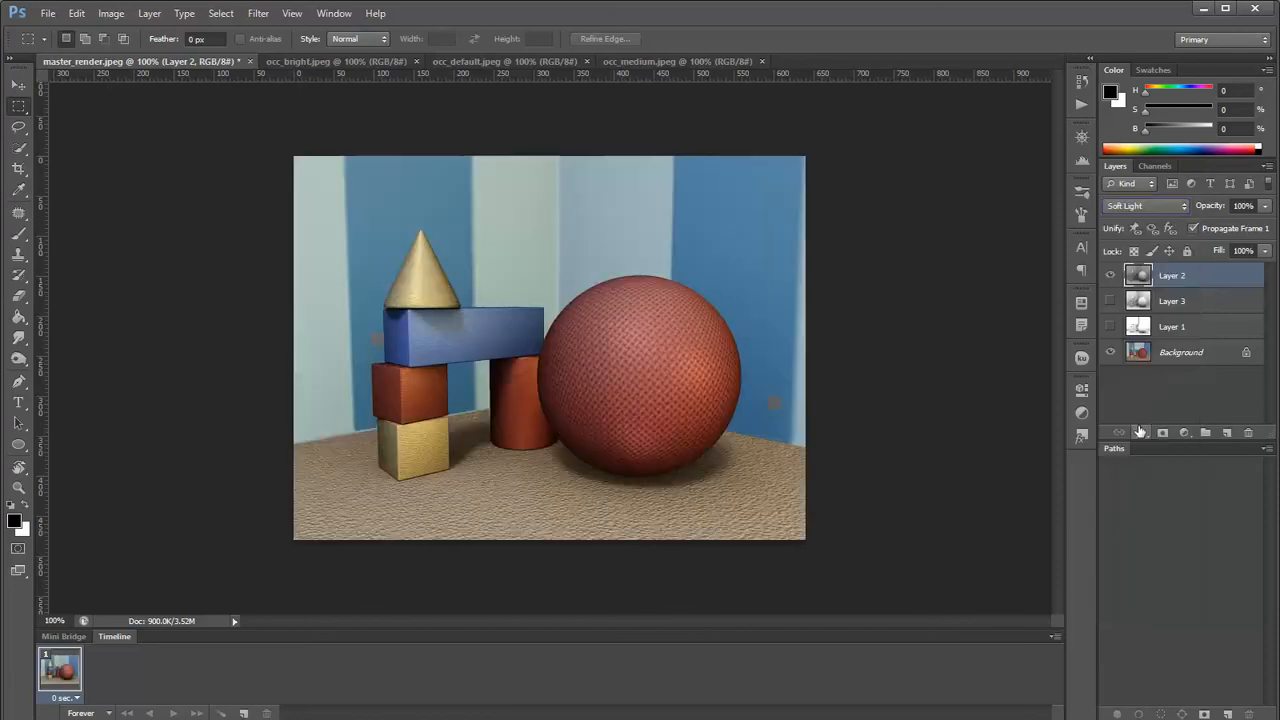
Lower the opacity of Layer 2 to 50% and toggle its visibility to compare the Soft Light shading with the master render.
left_click(1264, 206)
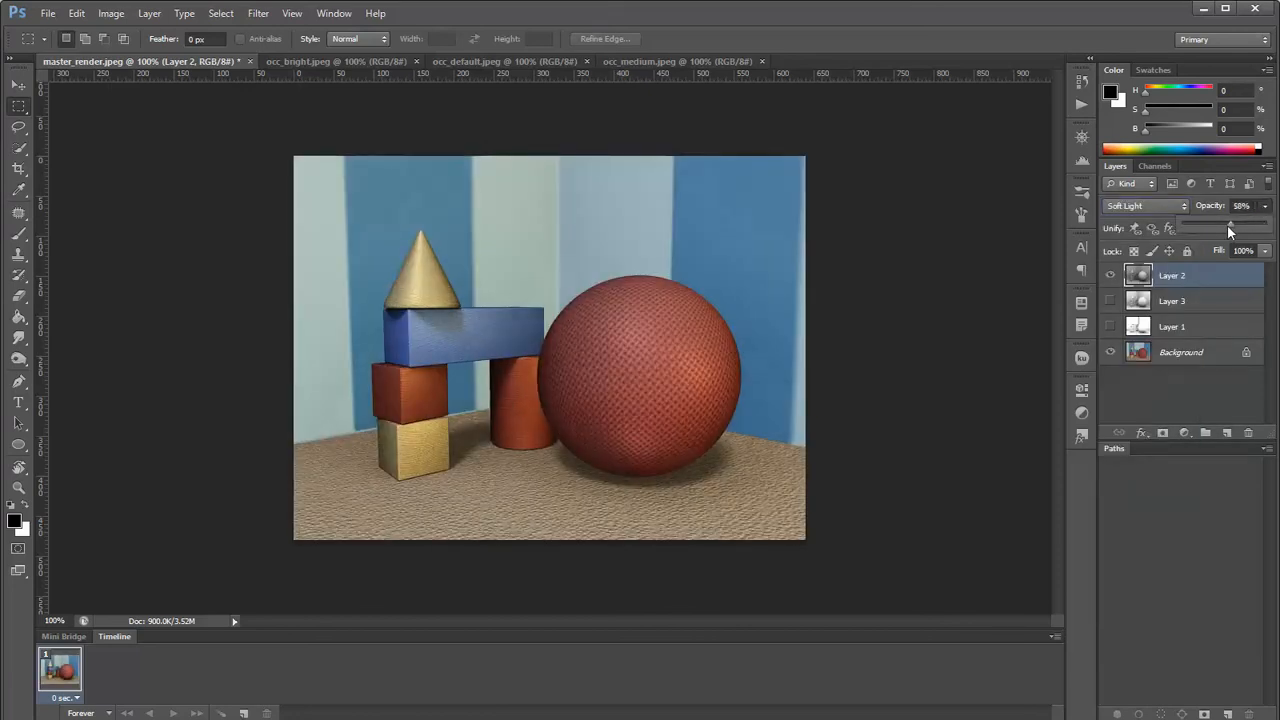
left_click_drag(1236, 228, 1228, 230)
left_click(1111, 277)
left_click(1111, 276)
left_click(1111, 276)
left_click(1111, 276)
left_click(1111, 276)
left_click(1111, 276)
left_click(1111, 276)
left_click(1111, 276)
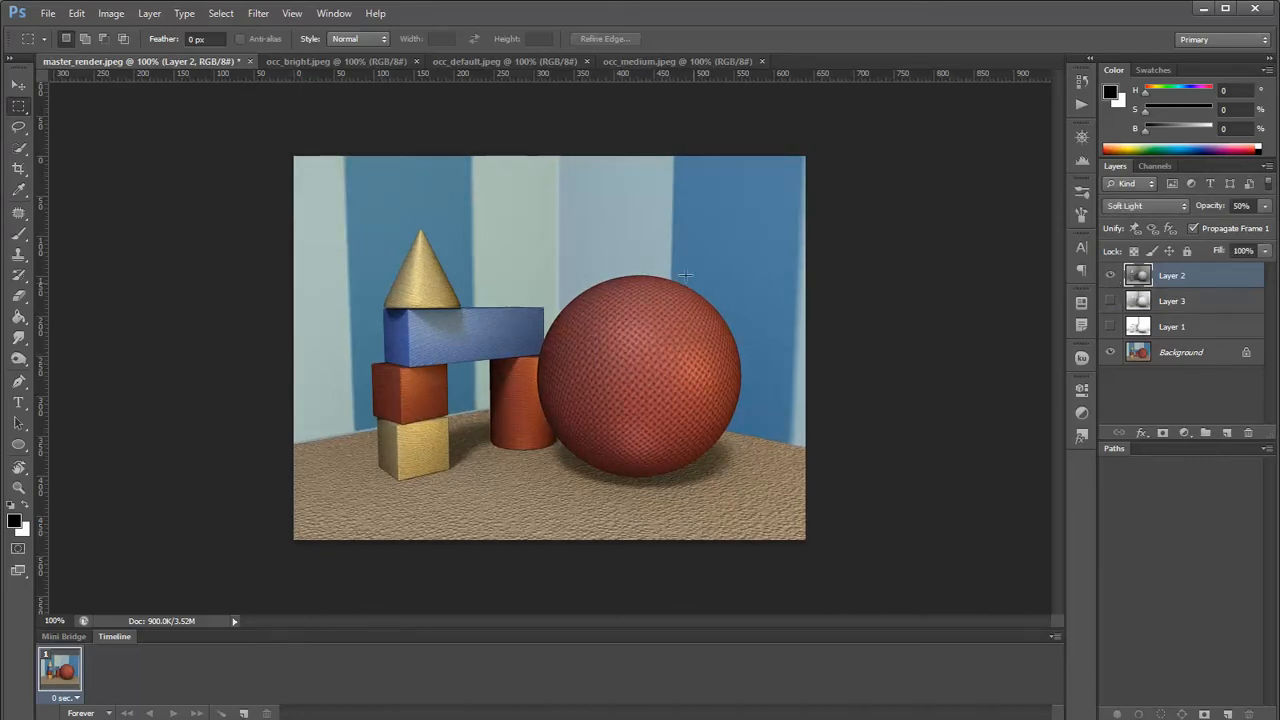
left_click(1111, 276)
left_click(1111, 276)
left_click(1111, 276)
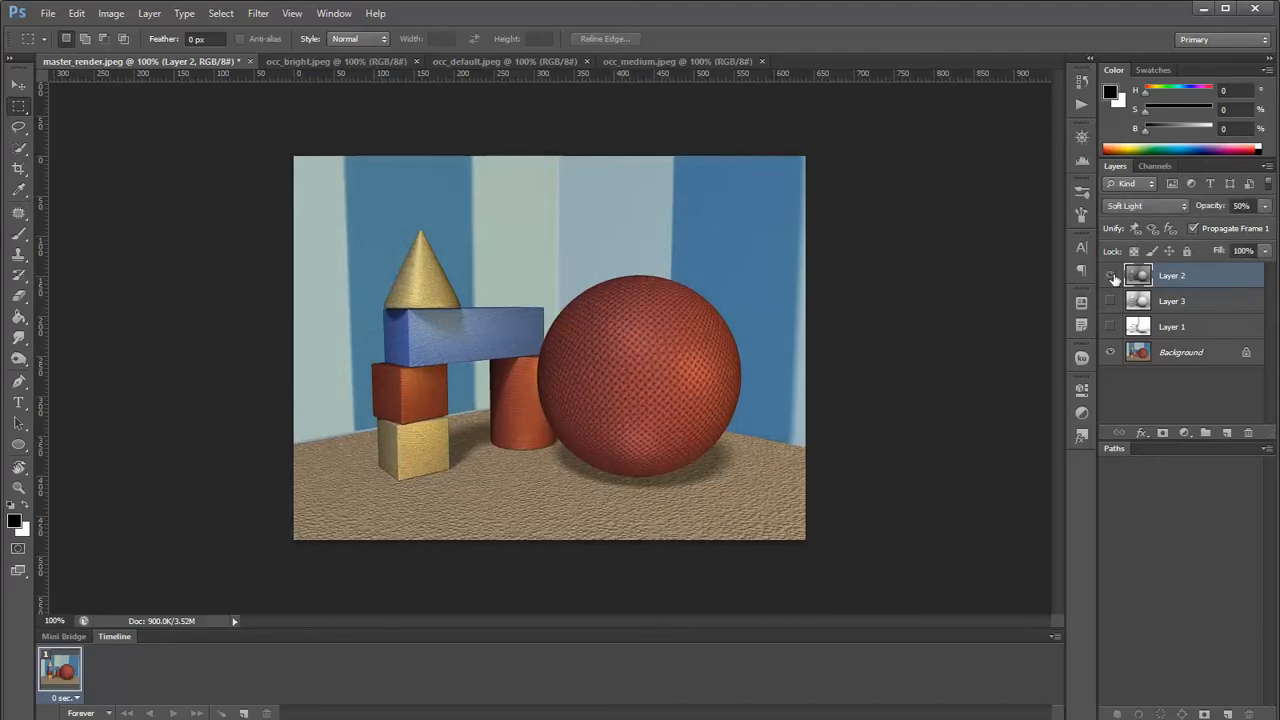
left_click(1111, 276)
left_click(1111, 276)
left_click(1111, 276)
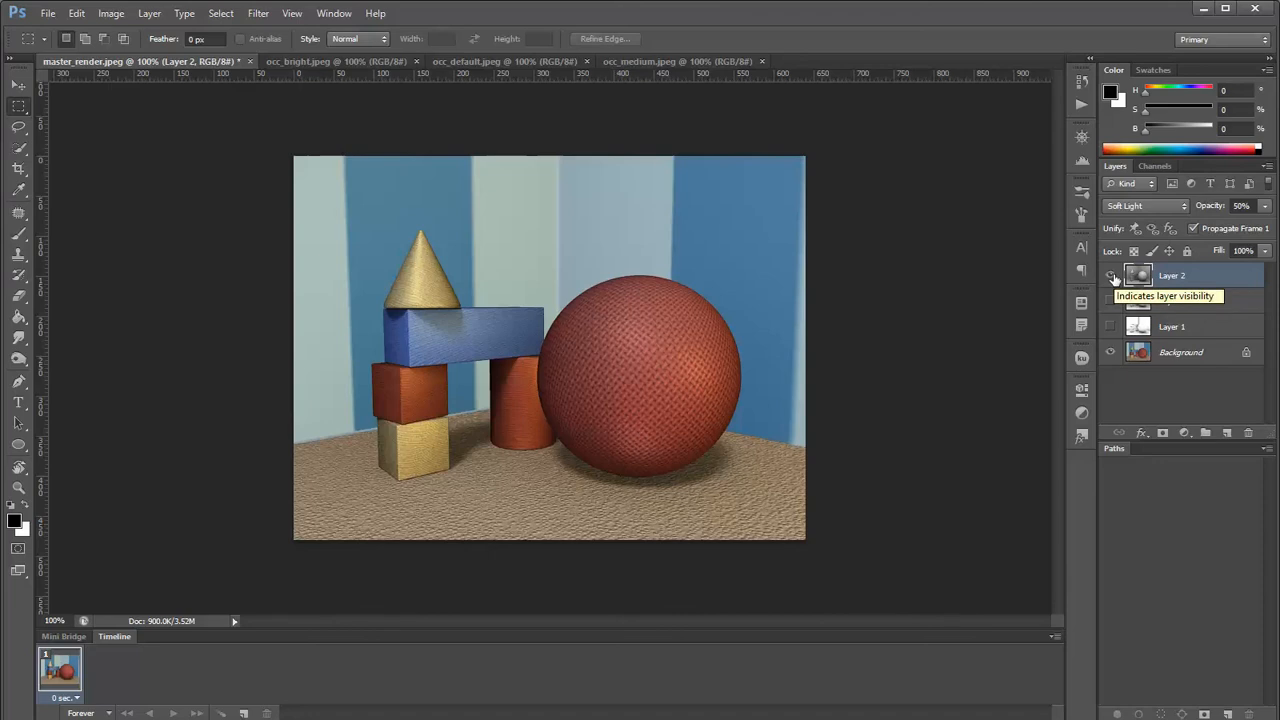
Change the blend mode of Layer 2 to Overlay and toggle its visibility to compare the result.
left_click(1145, 205)
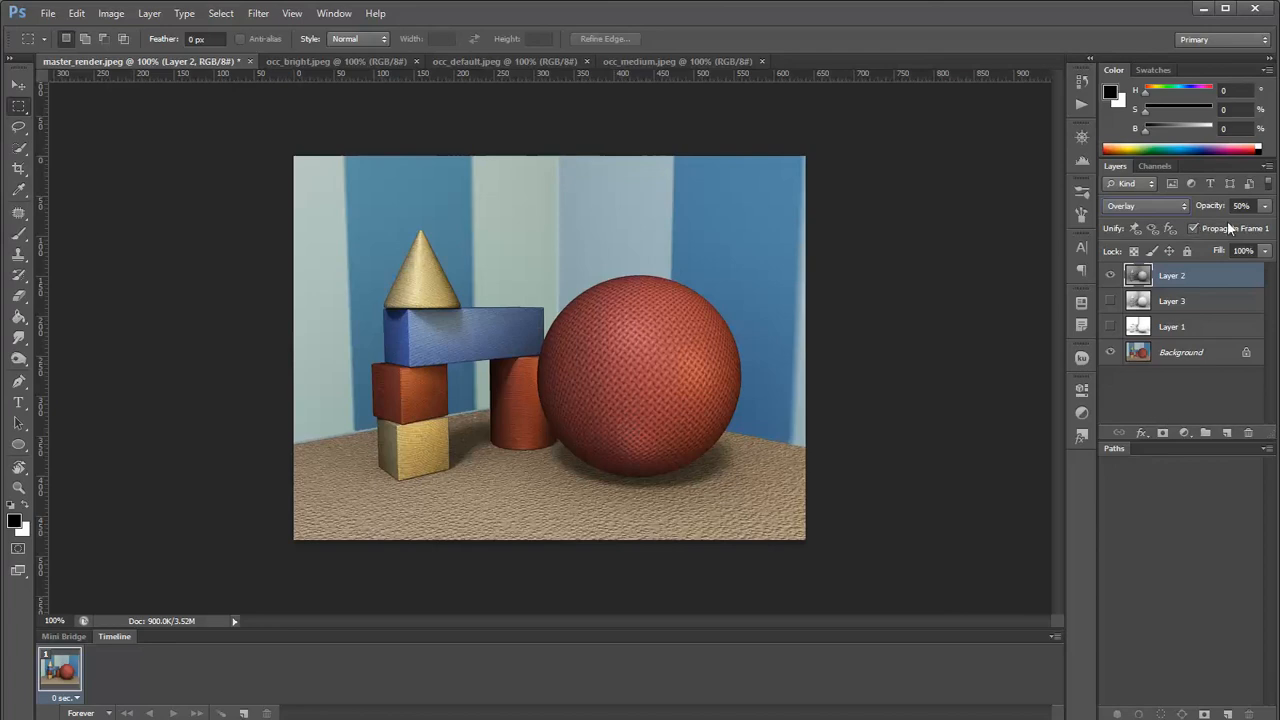
left_click(1110, 276)
left_click(1110, 276)
left_click(1110, 276)
left_click(1110, 276)
left_click(1110, 276)
left_click(1110, 276)
Raise the Overlay-blended Layer 2 to 100% opacity and compare it with the master render.
left_click(1265, 205)
left_click_drag(1230, 223, 1270, 223)
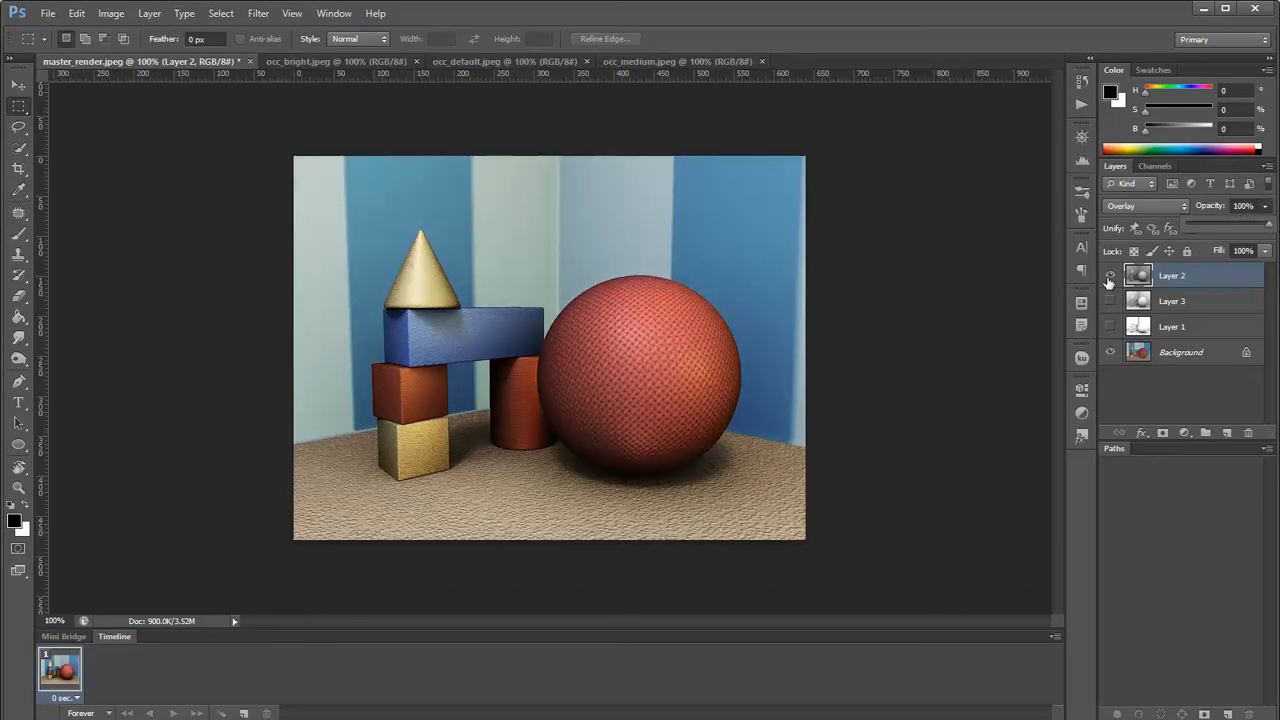
left_click(1109, 280)
left_click(1109, 280)
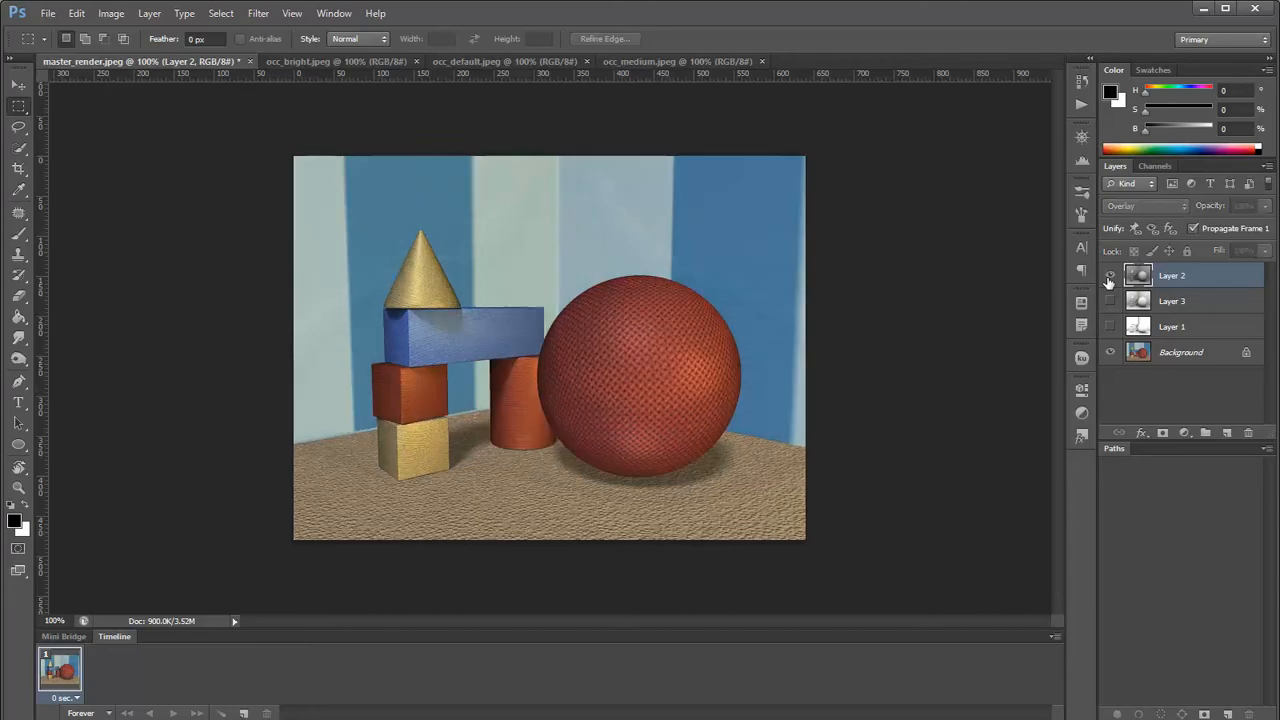
left_click(1109, 280)
left_click(1109, 280)
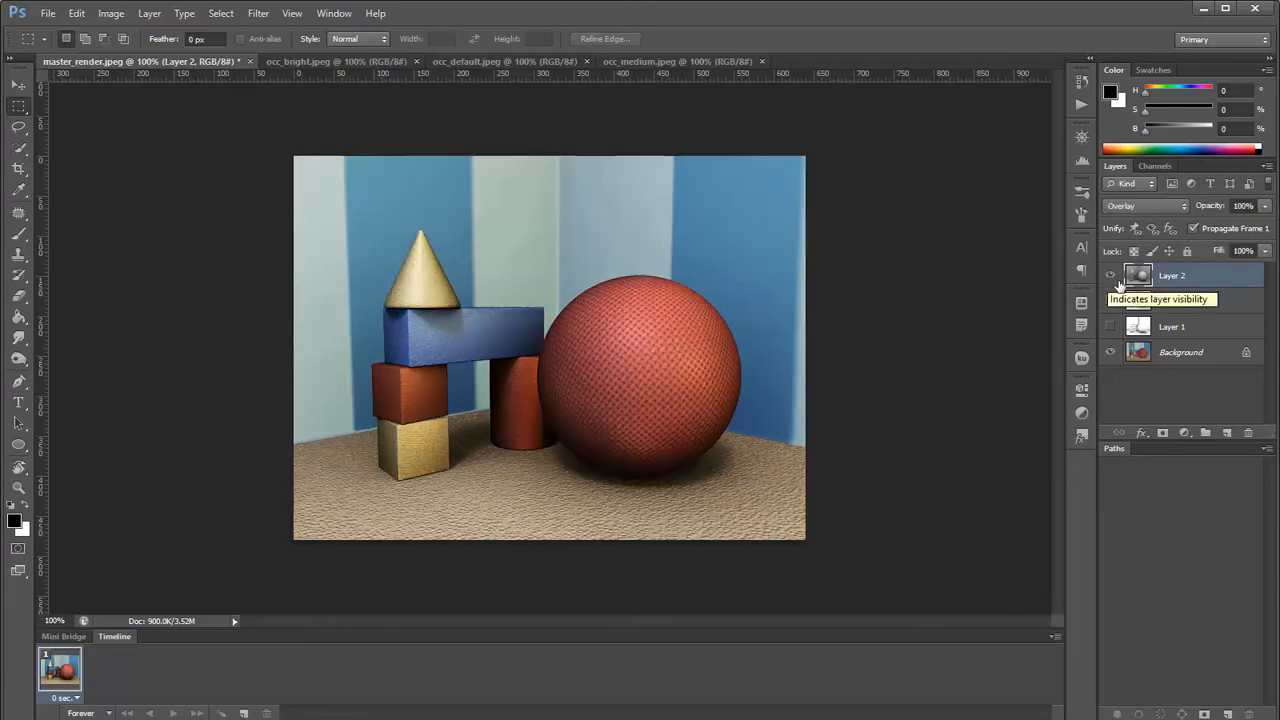
Set Layer 2 to Multiply at 50% opacity and toggle its visibility to compare the shading.
left_click(1265, 205)
left_click_drag(1228, 226, 1225, 227)
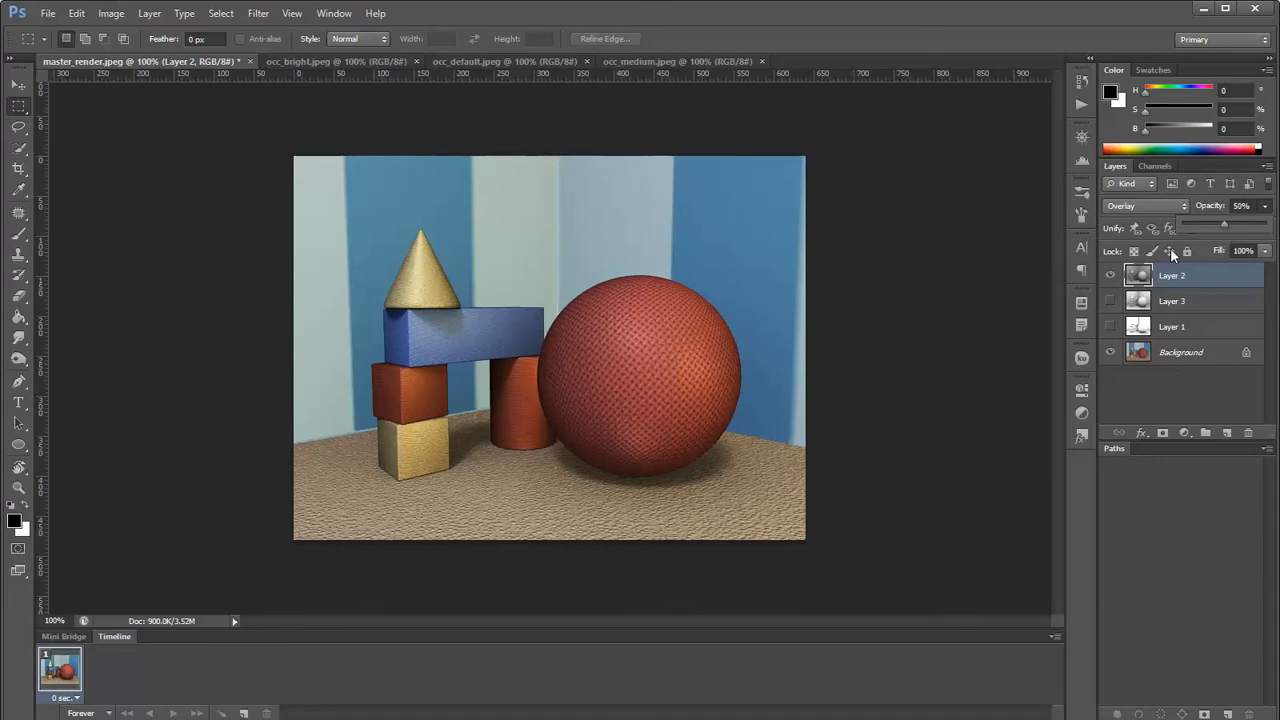
left_click(1157, 205)
left_click(1163, 274)
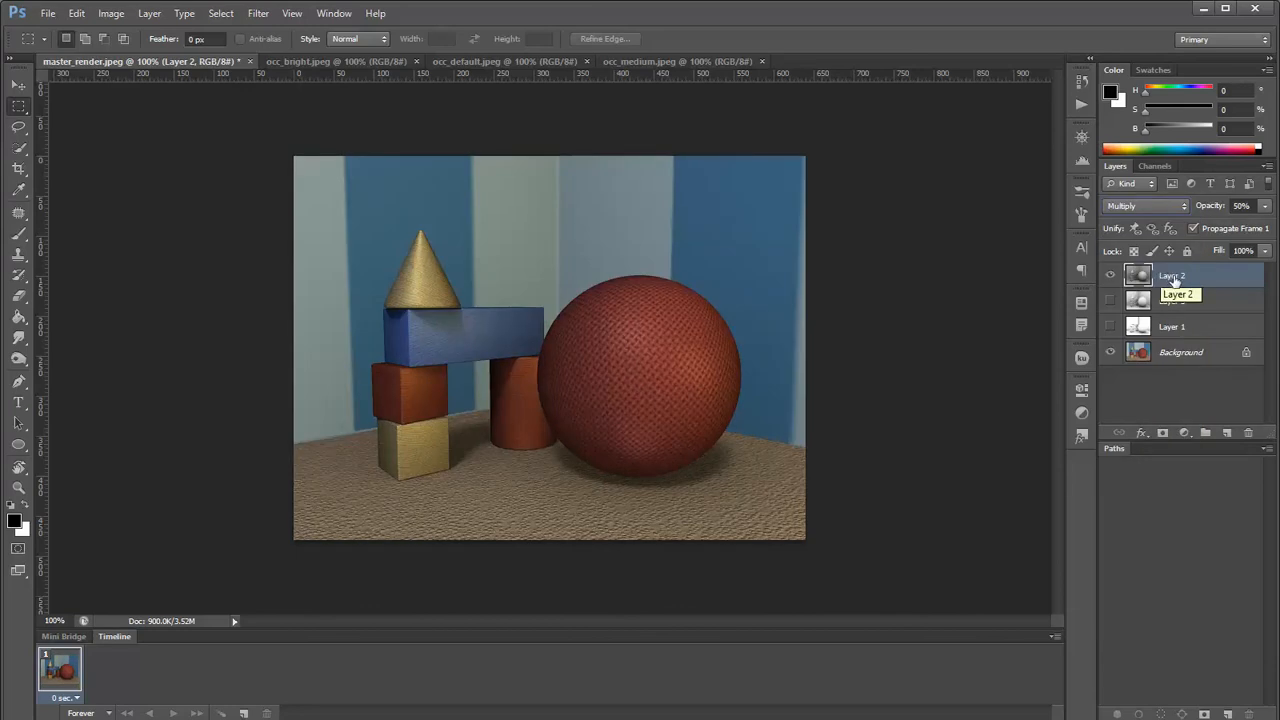
left_click(1110, 275)
left_click(1110, 275)
left_click(1110, 275)
left_click(1110, 275)
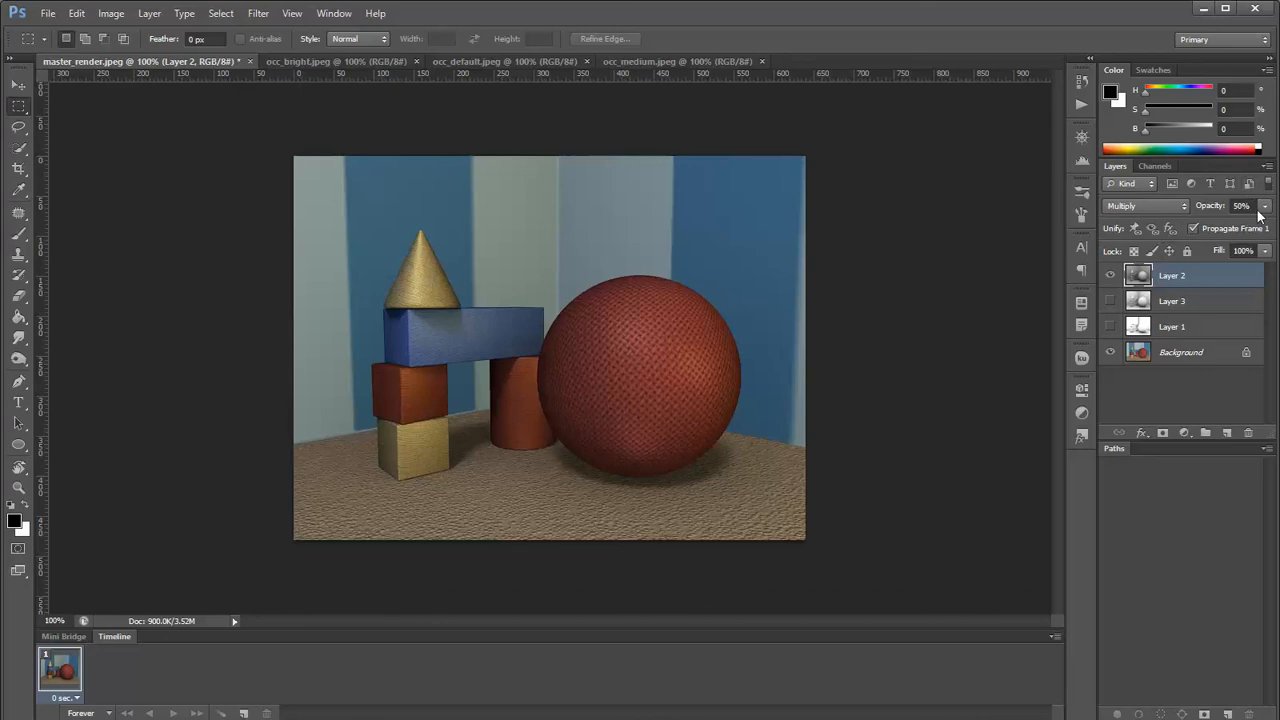
Raise Layer 2 to 100% opacity and switch its blend mode to Normal to view the raw occlusion pass.
mouse_move(1265, 205)
left_mouse_down()
mouse_move(1236, 223)
mouse_move(1272, 229)
left_mouse_up()
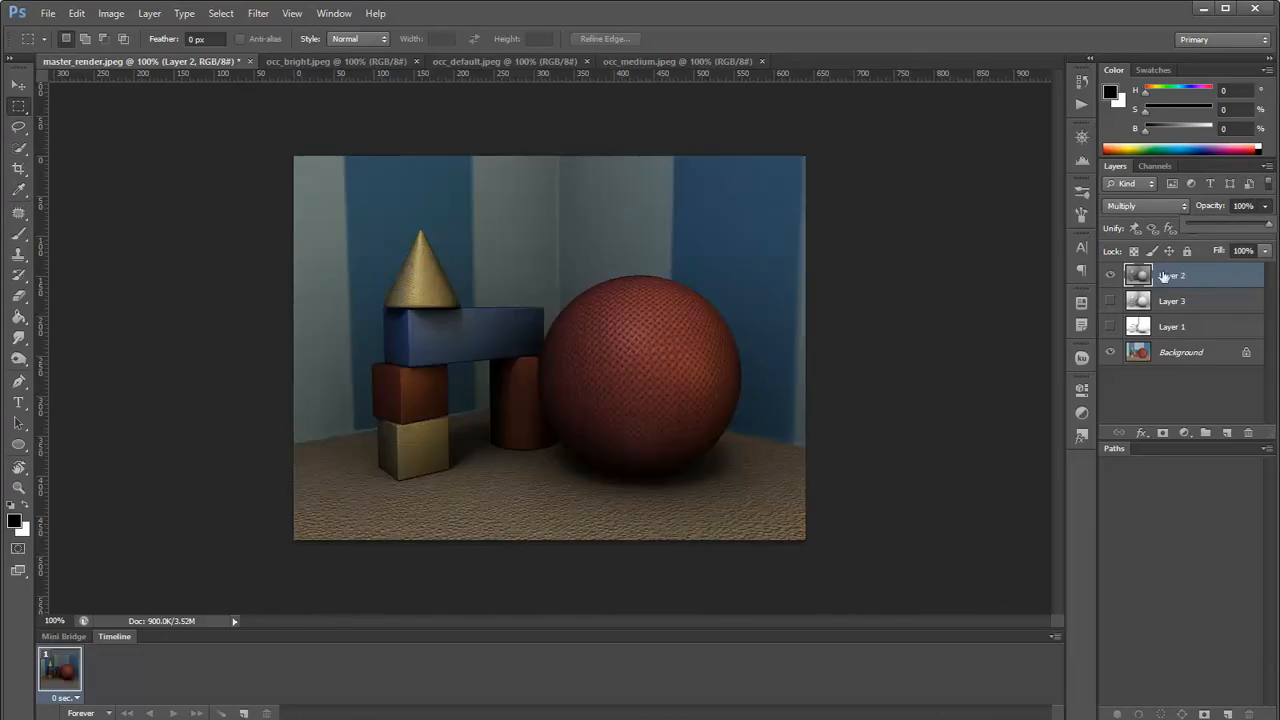
left_click(1154, 205)
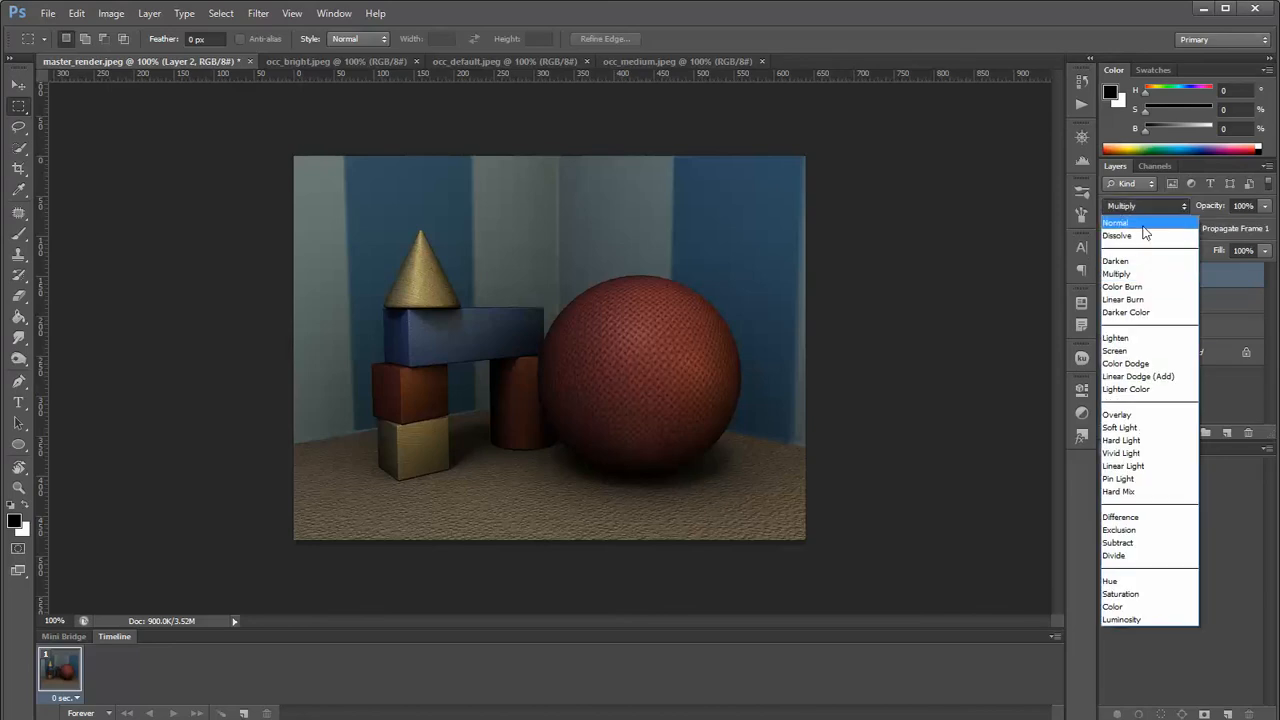
left_click(1141, 220)
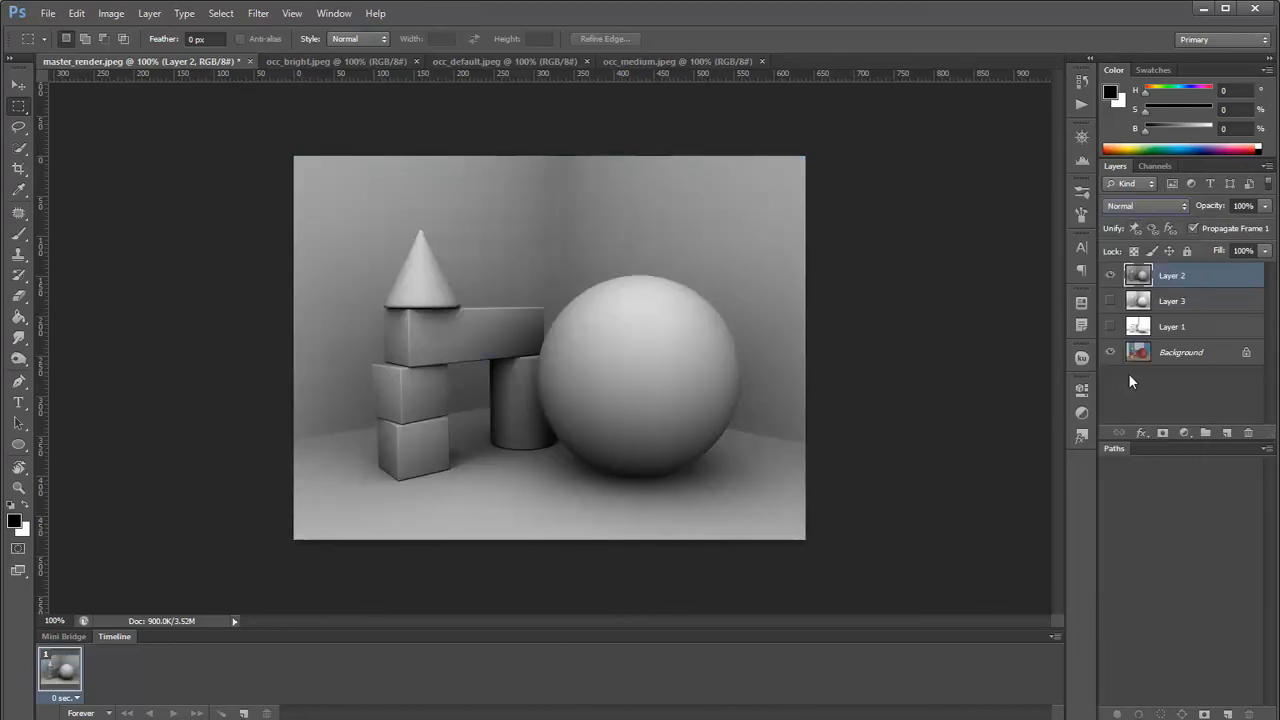
Set Layer 2 to the Overlay blend mode at 50% opacity.
left_click(1182, 206)
left_click(1165, 409)
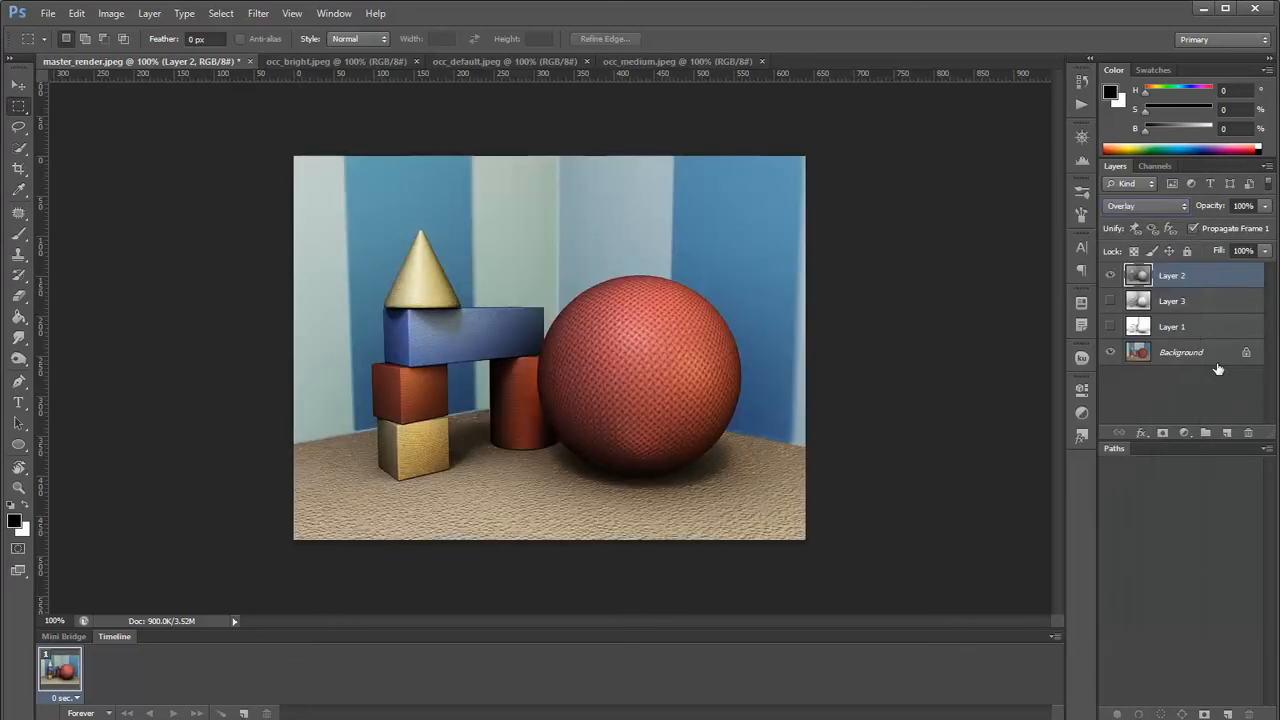
left_click(1265, 205)
left_click(1227, 226)
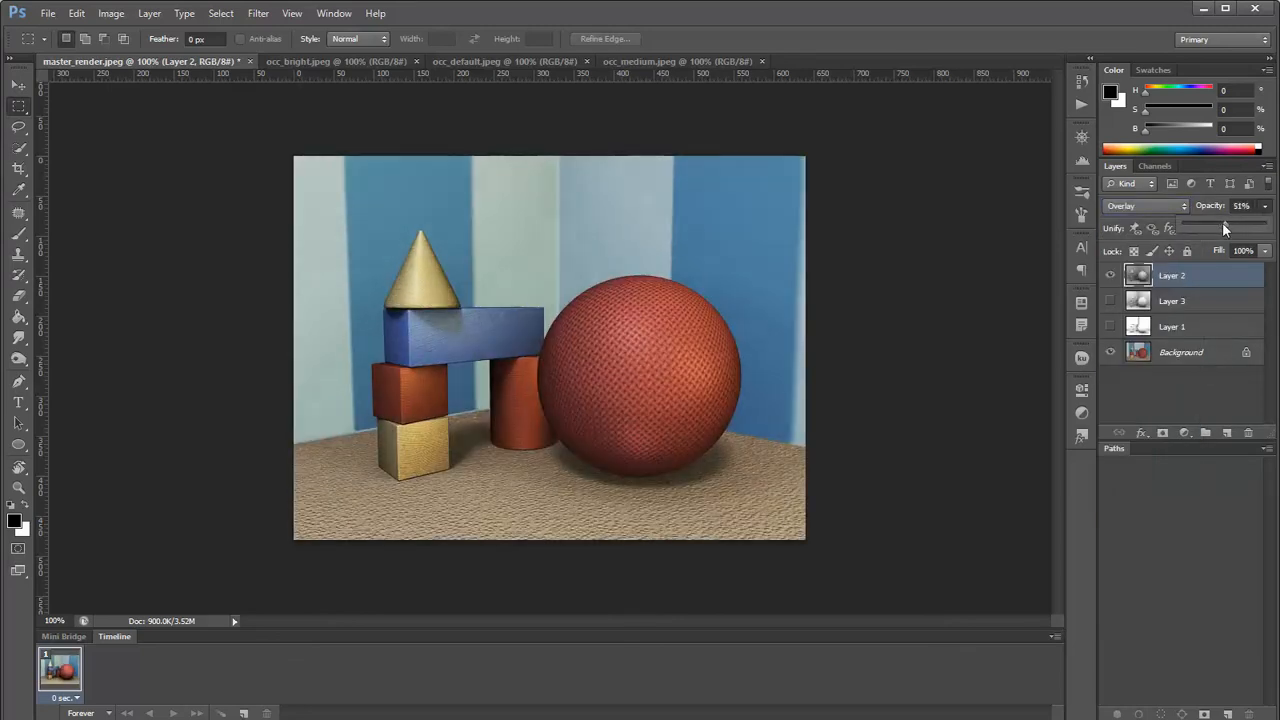
left_click_drag(1225, 222, 1224, 222)
Alternate the visibility of Layer 1 and Layer 2 to compare the Multiply shading with the Overlay shading.
left_click(1111, 327)
left_click(1110, 277)
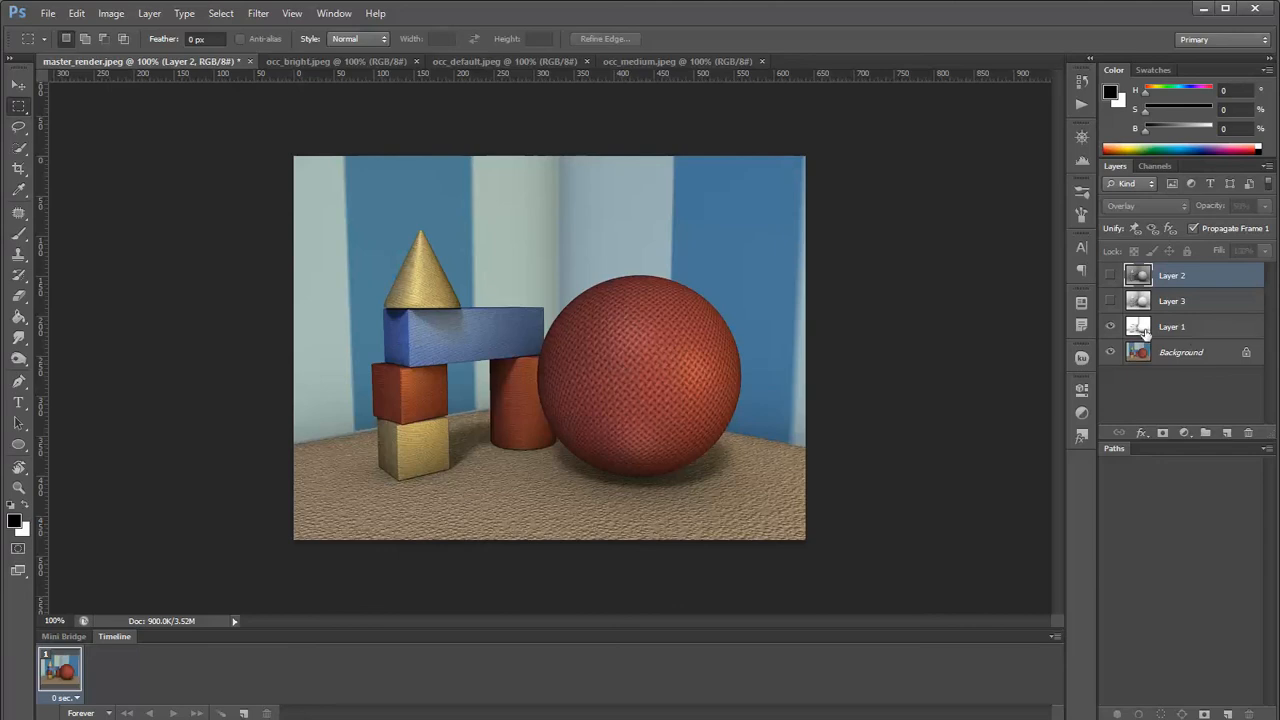
left_click(1111, 327)
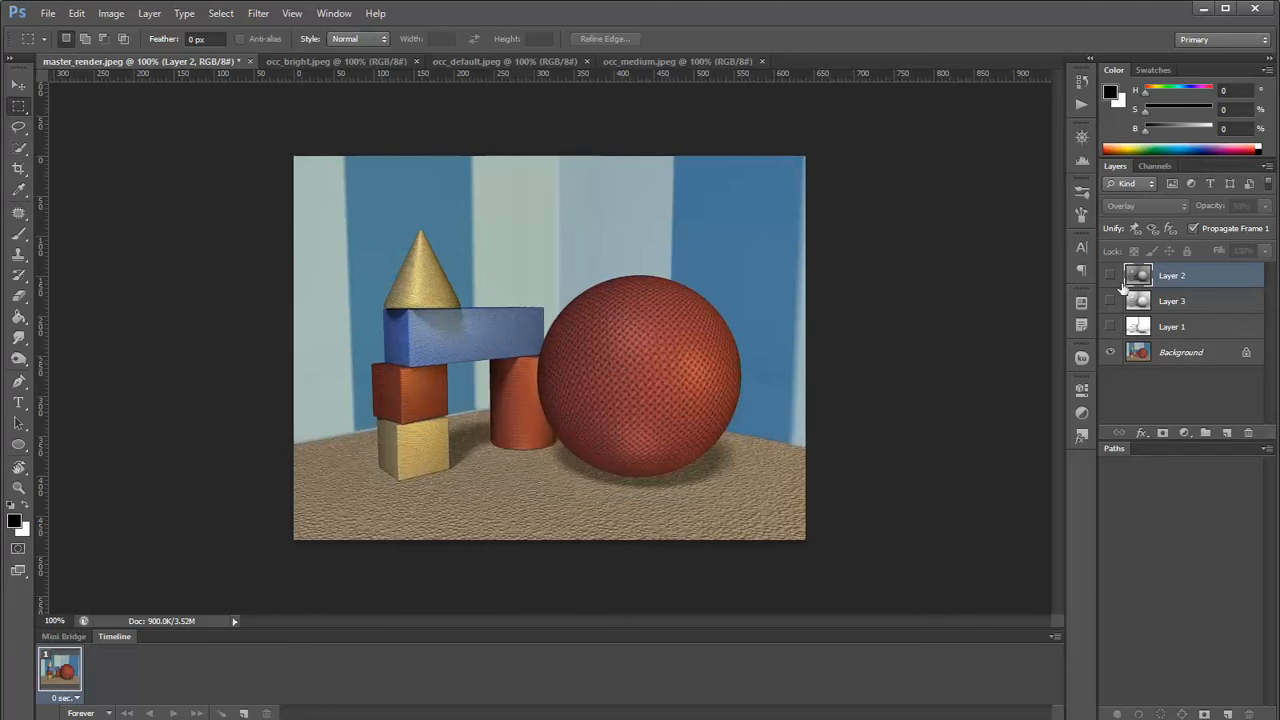
left_click(1110, 275)
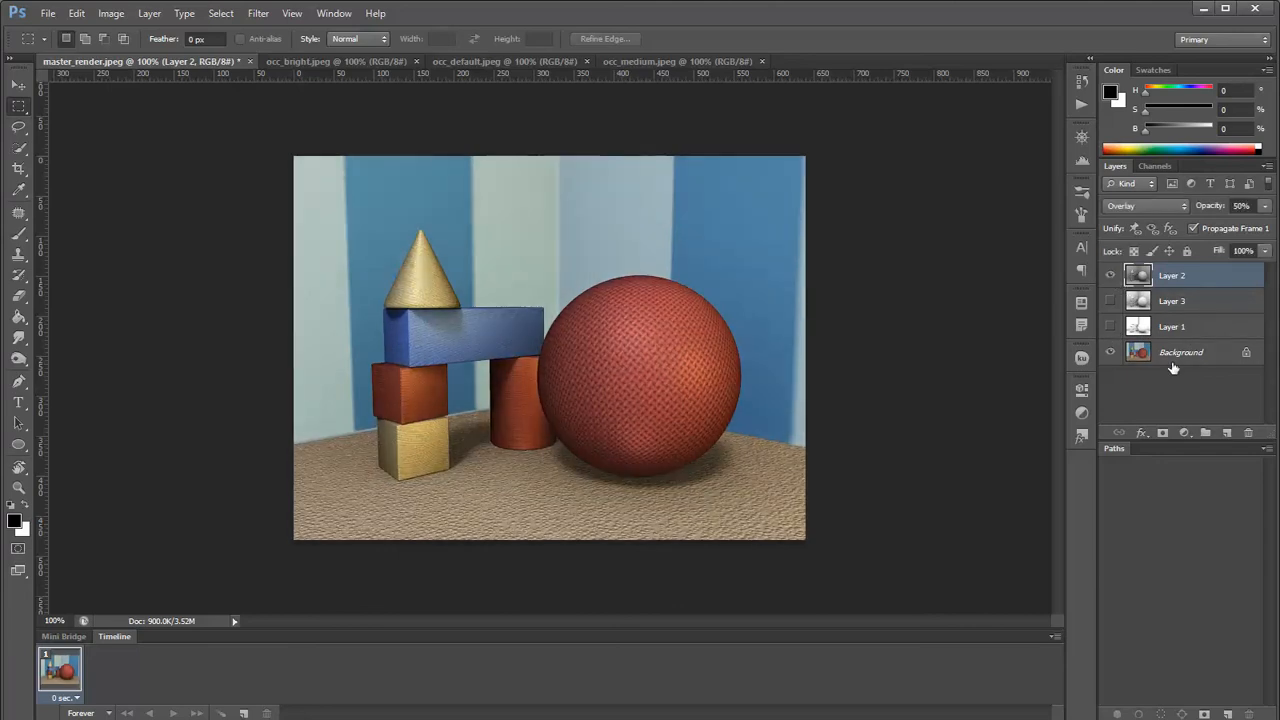
left_click(1110, 326)
left_click(1111, 275)
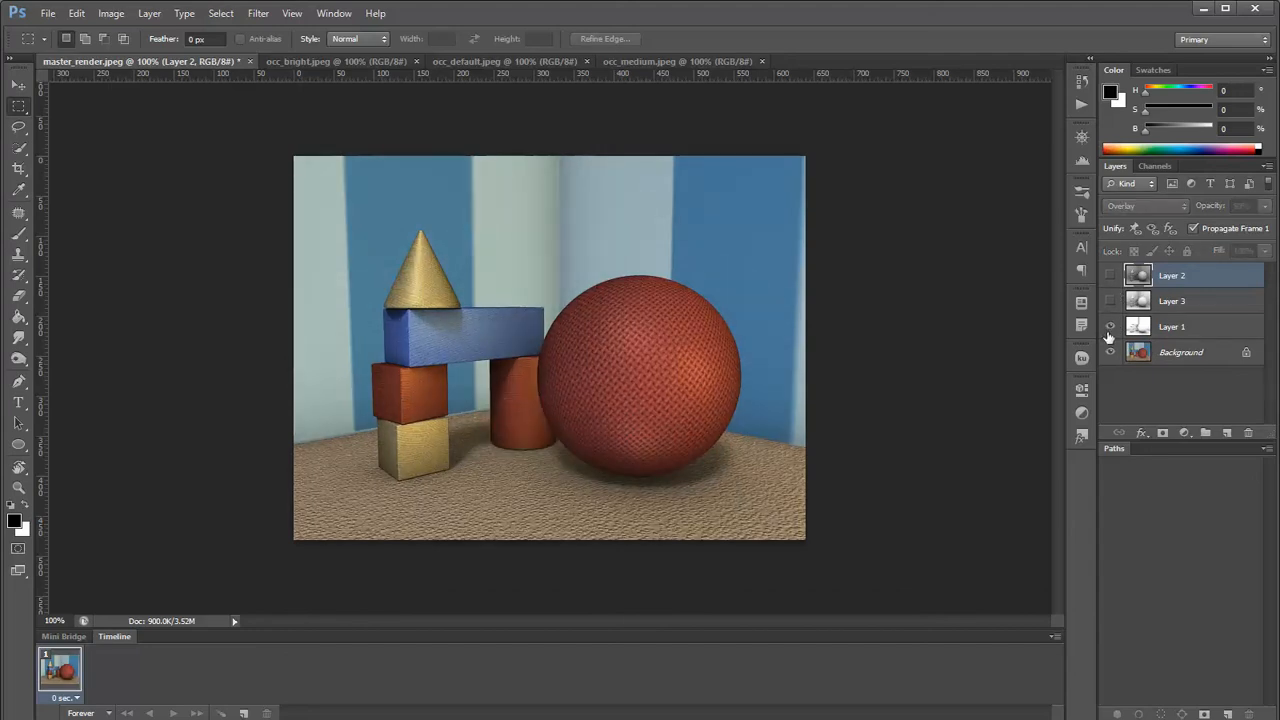
left_click(1110, 327)
left_click(1110, 276)
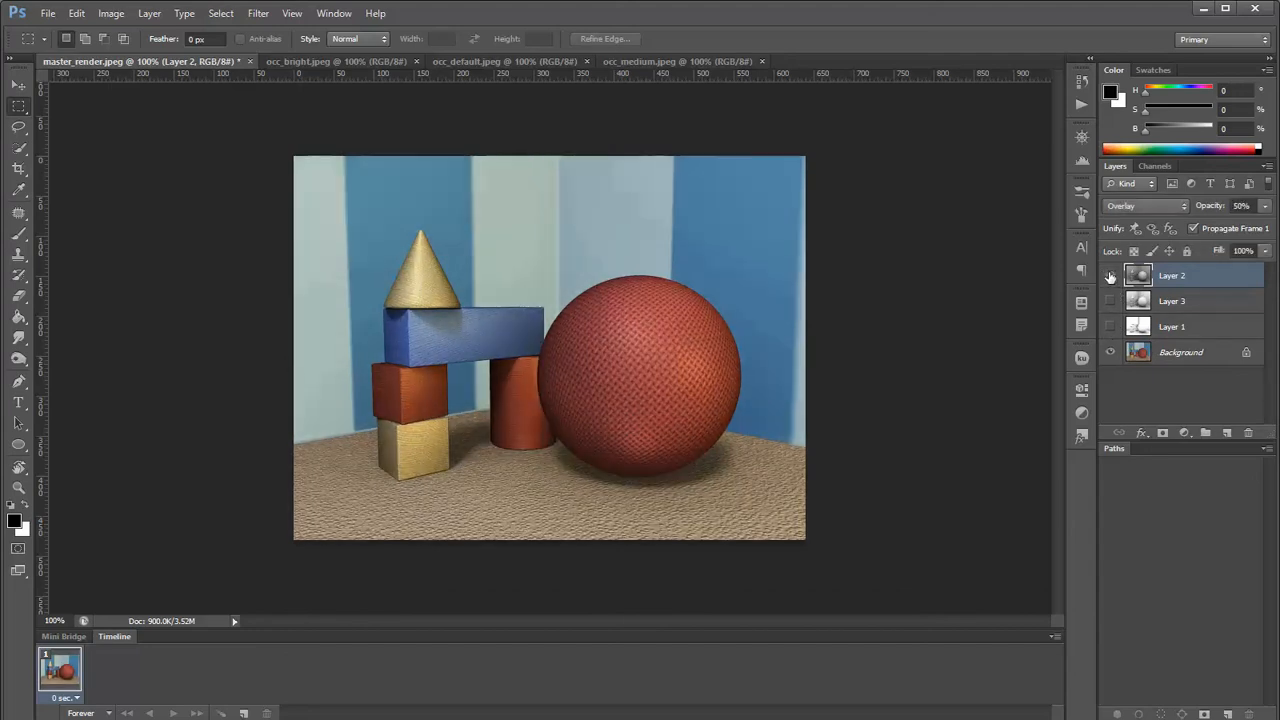
left_click(1110, 276)
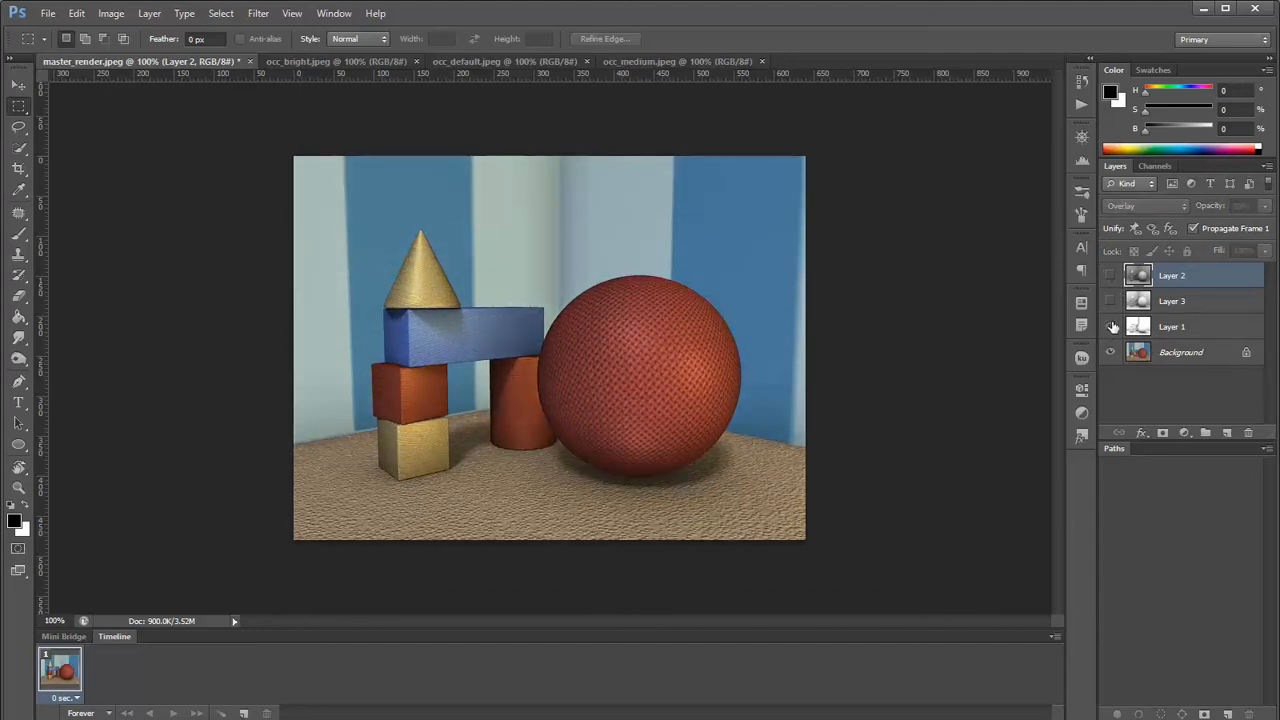
left_click(1111, 327)
left_click(1110, 327)
left_click(1108, 276)
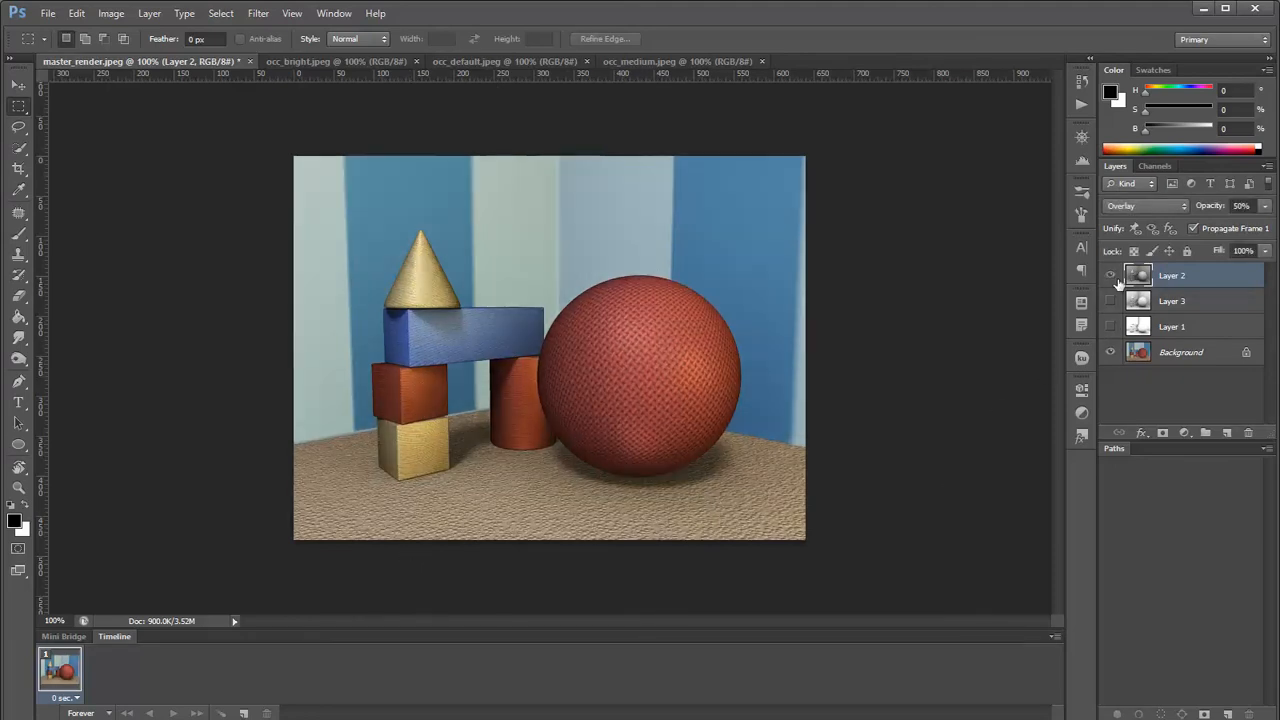
Readjust the opacity of the Overlay-blended Layer 2 and hide the layer.
left_click(1265, 206)
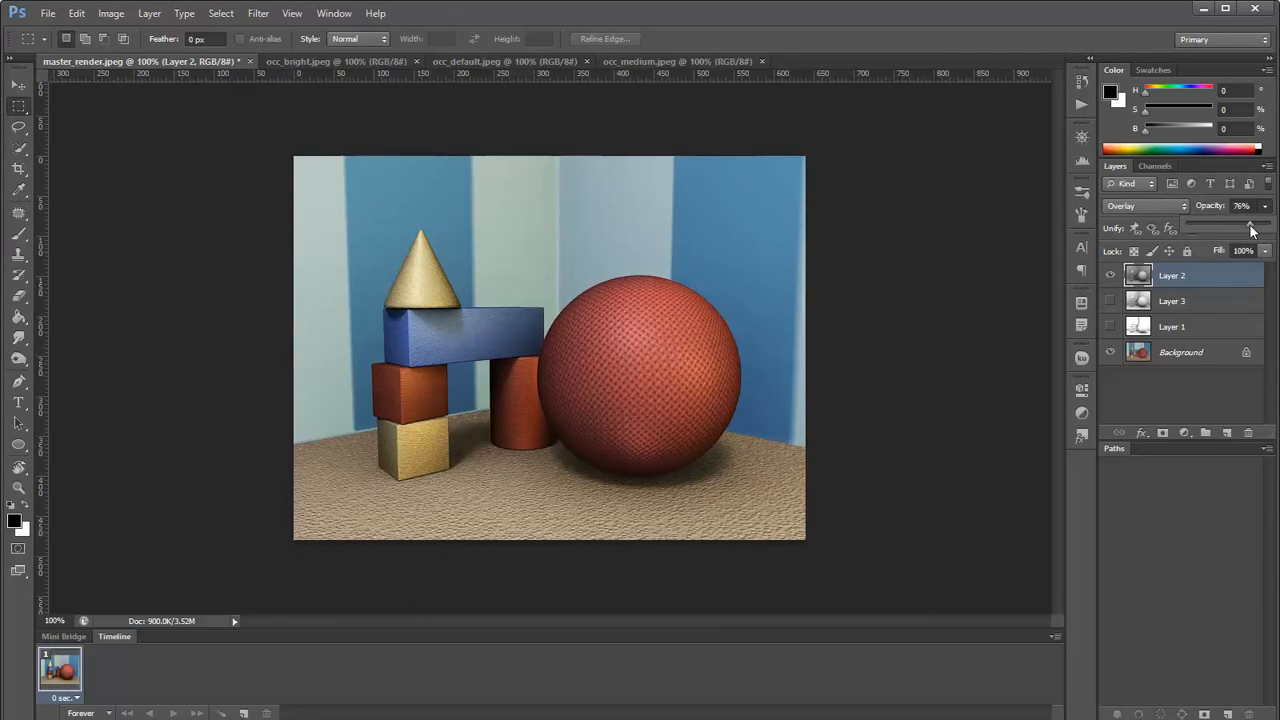
left_click_drag(1236, 224, 1228, 224)
left_click(1112, 276)
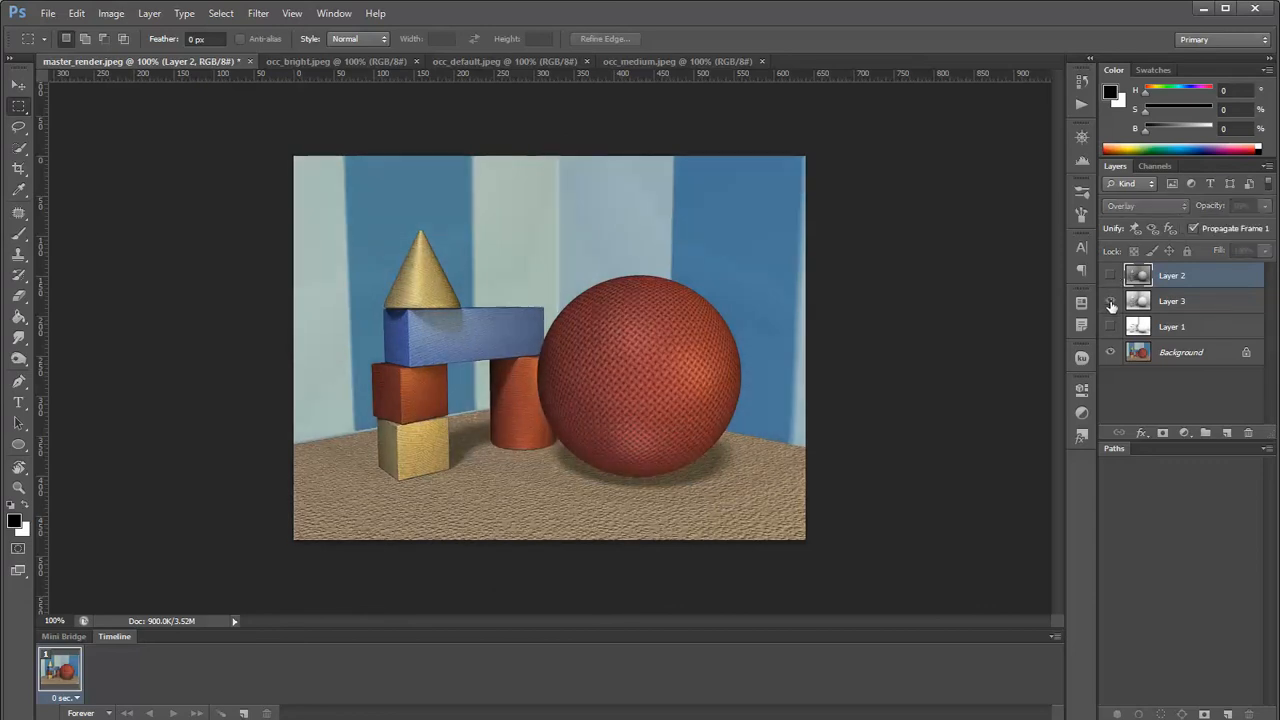
Show and select Layer 3, and set its blend mode to Soft Light.
left_click(1110, 301)
left_click(1200, 305)
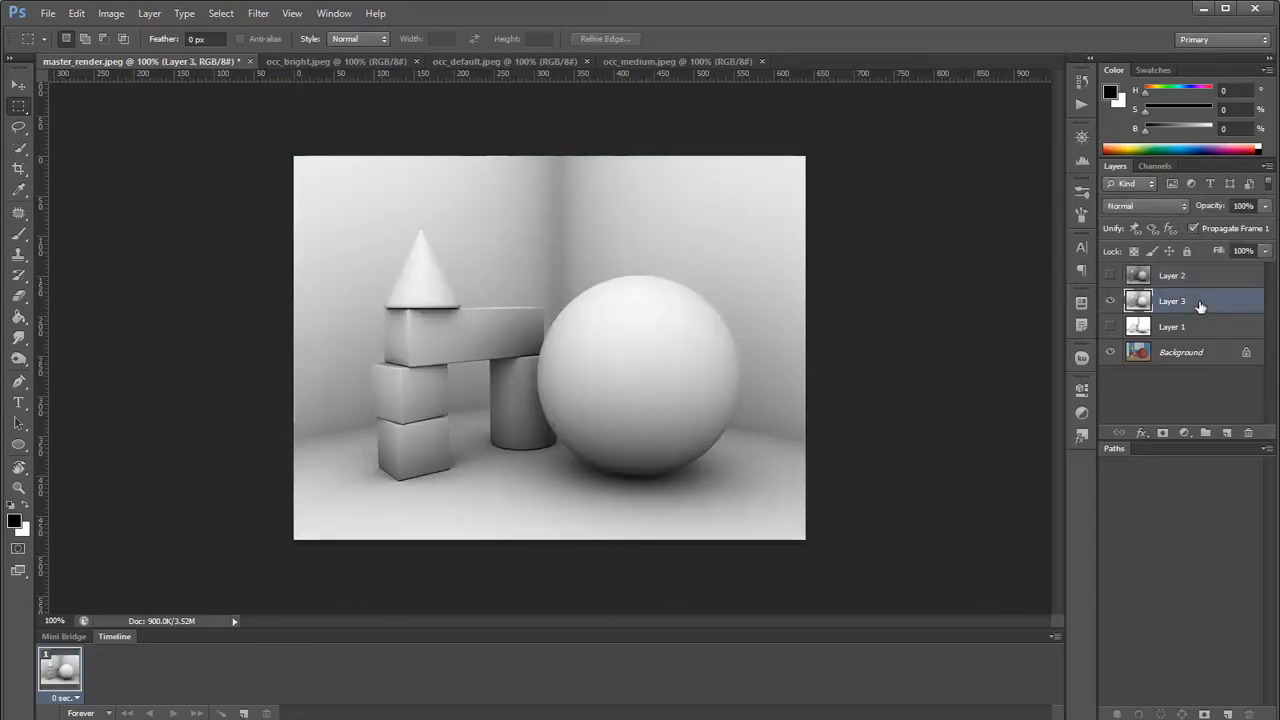
left_click(1183, 205)
left_click(1134, 433)
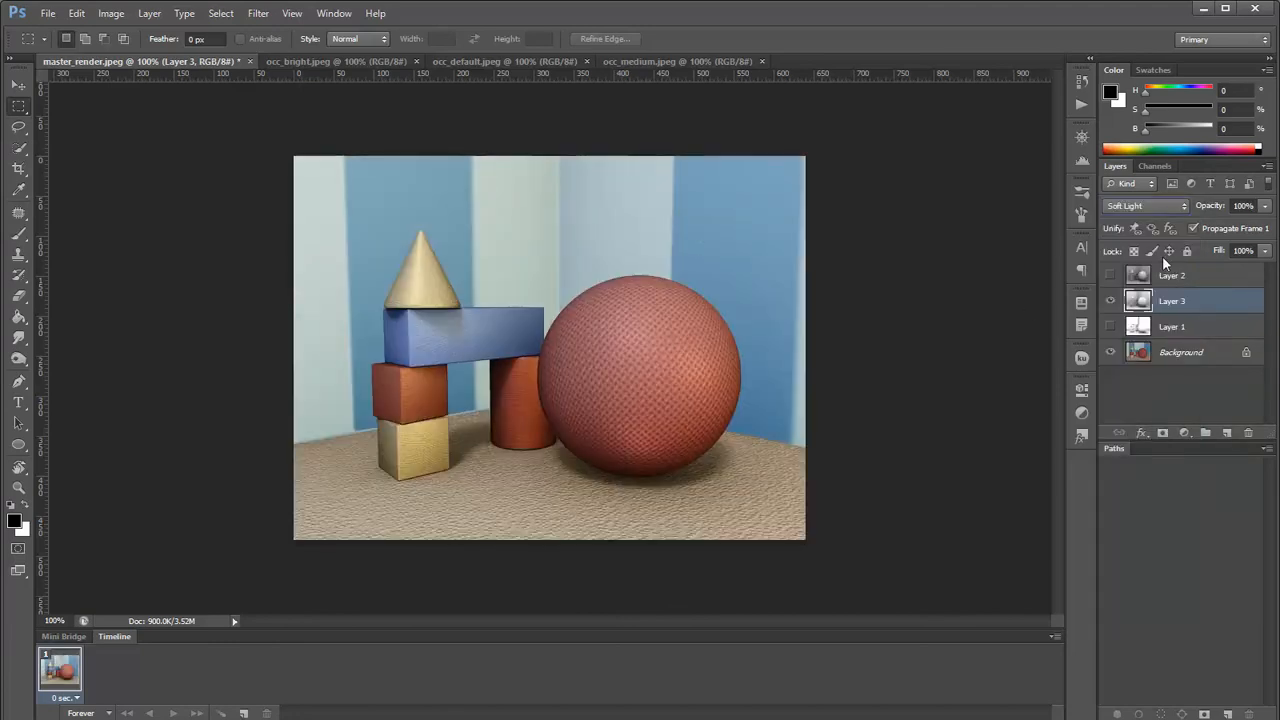
Change Layer 3 to the Overlay blend mode and lower its opacity to 43%.
left_click(1154, 203)
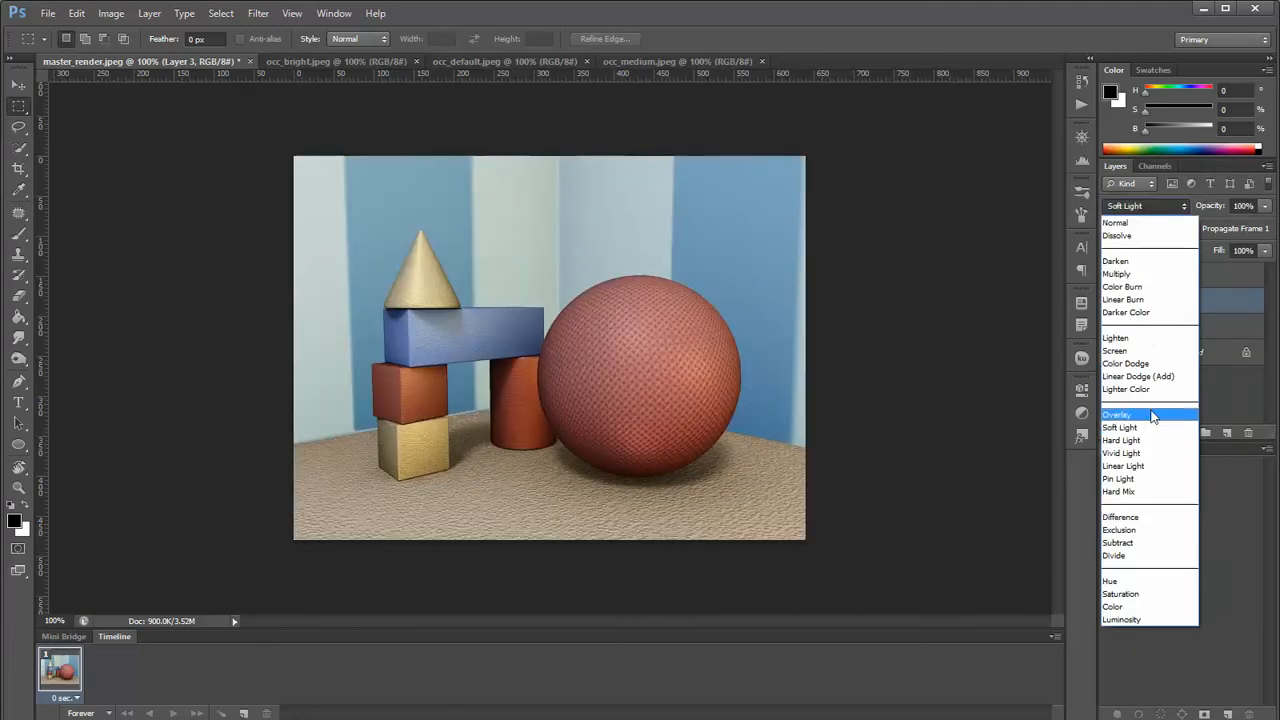
left_click(1150, 408)
left_click(1266, 206)
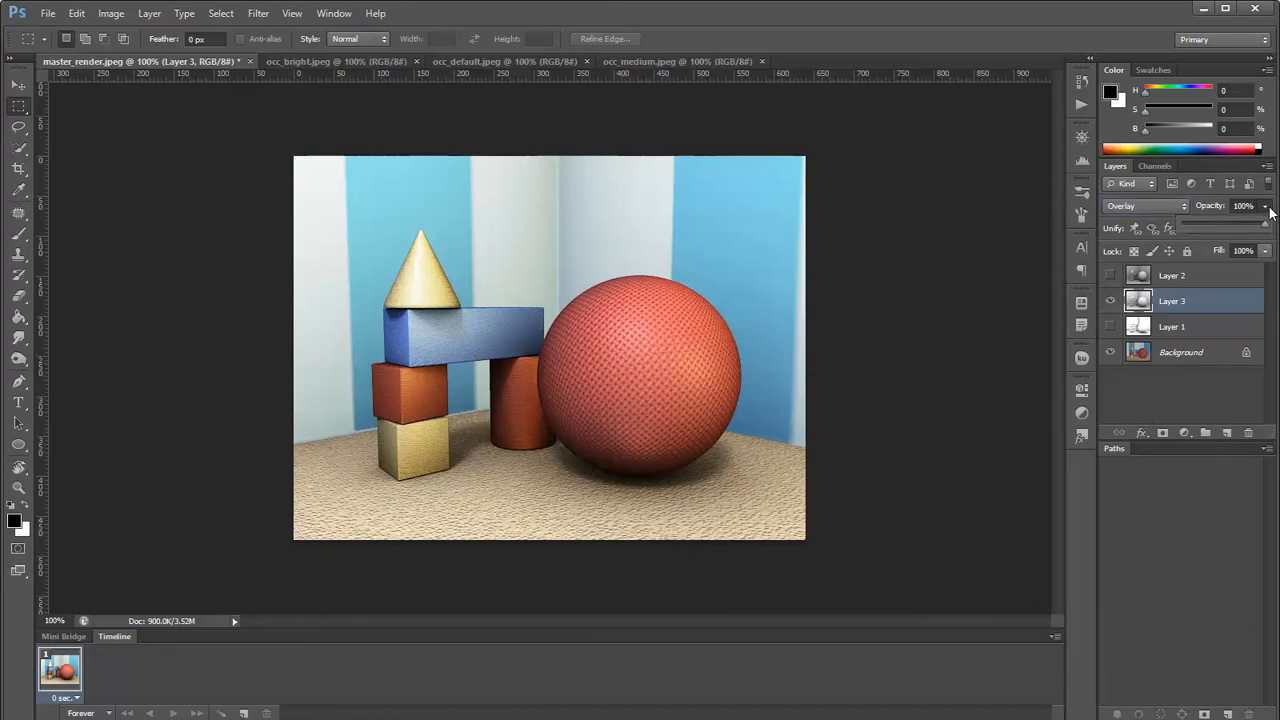
left_click_drag(1233, 222, 1218, 224)
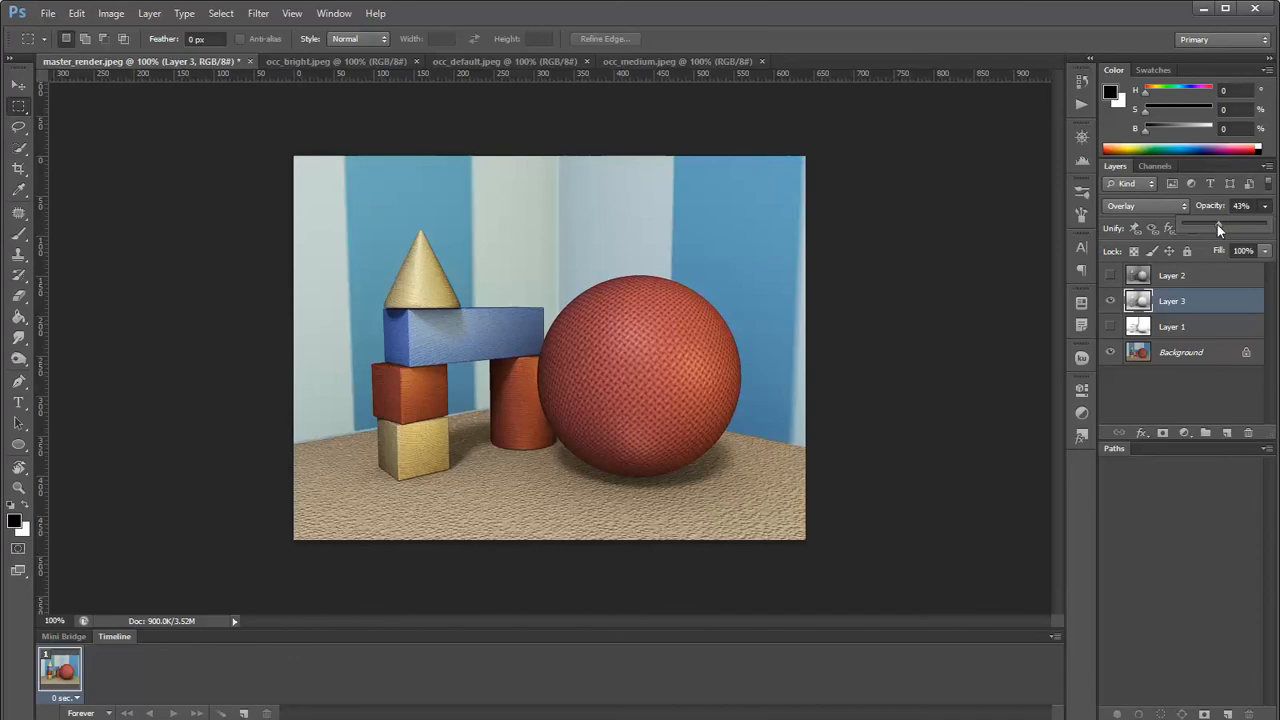
Toggle the visibility of Layer 3 and Layer 1 to compare the Overlay shading with the Multiply shading.
left_click(1110, 302)
left_click(1110, 327)
left_click(1110, 327)
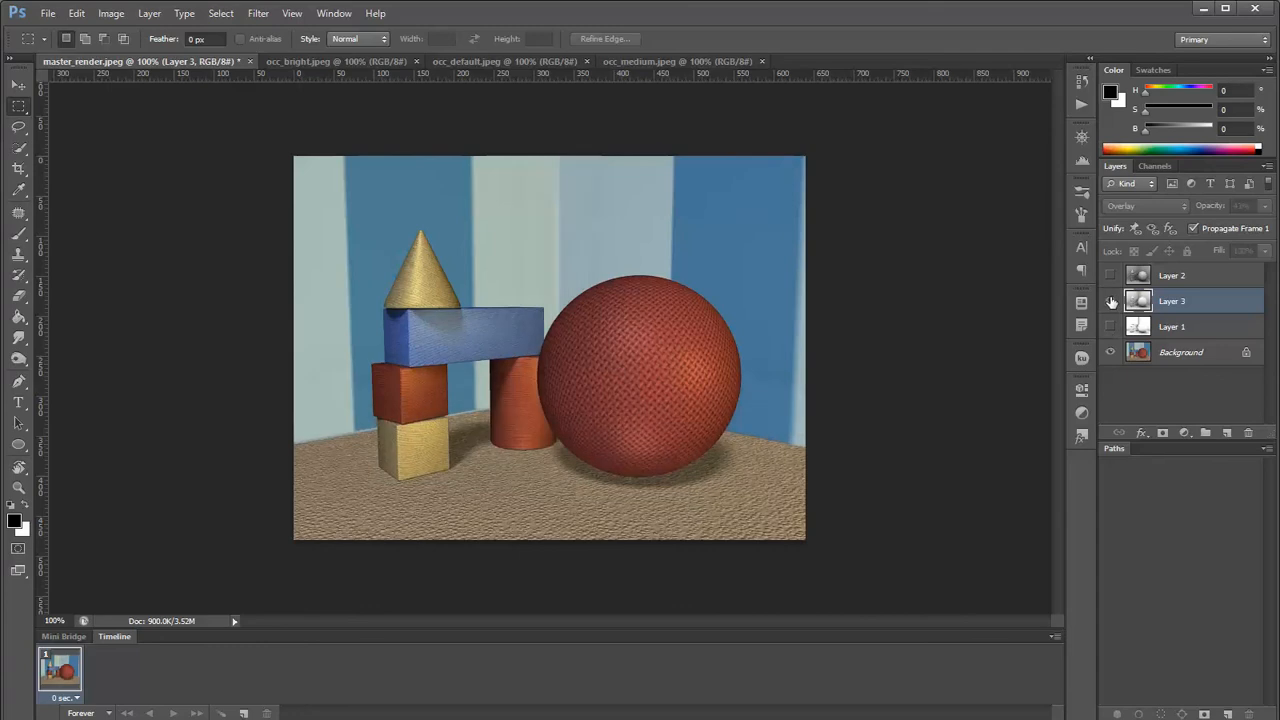
left_click(1110, 301)
left_click(1110, 301)
left_click(1110, 327)
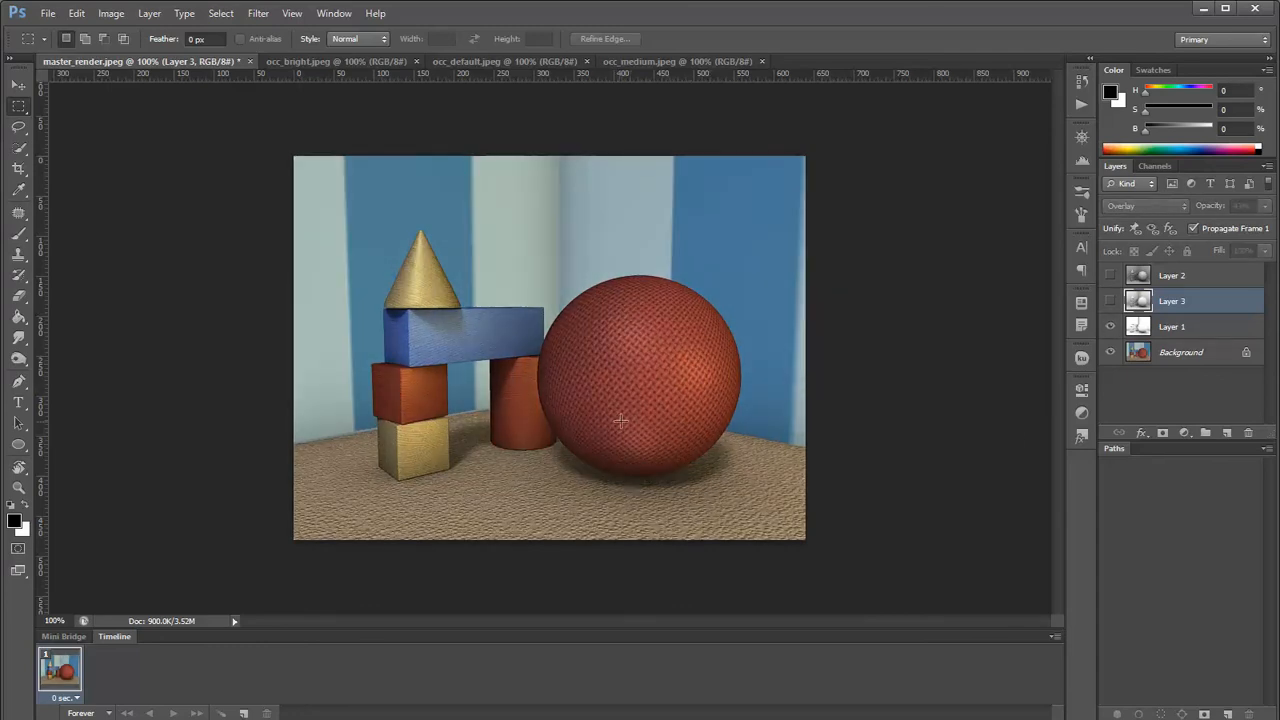
left_click(1110, 301)
left_click(1110, 327)
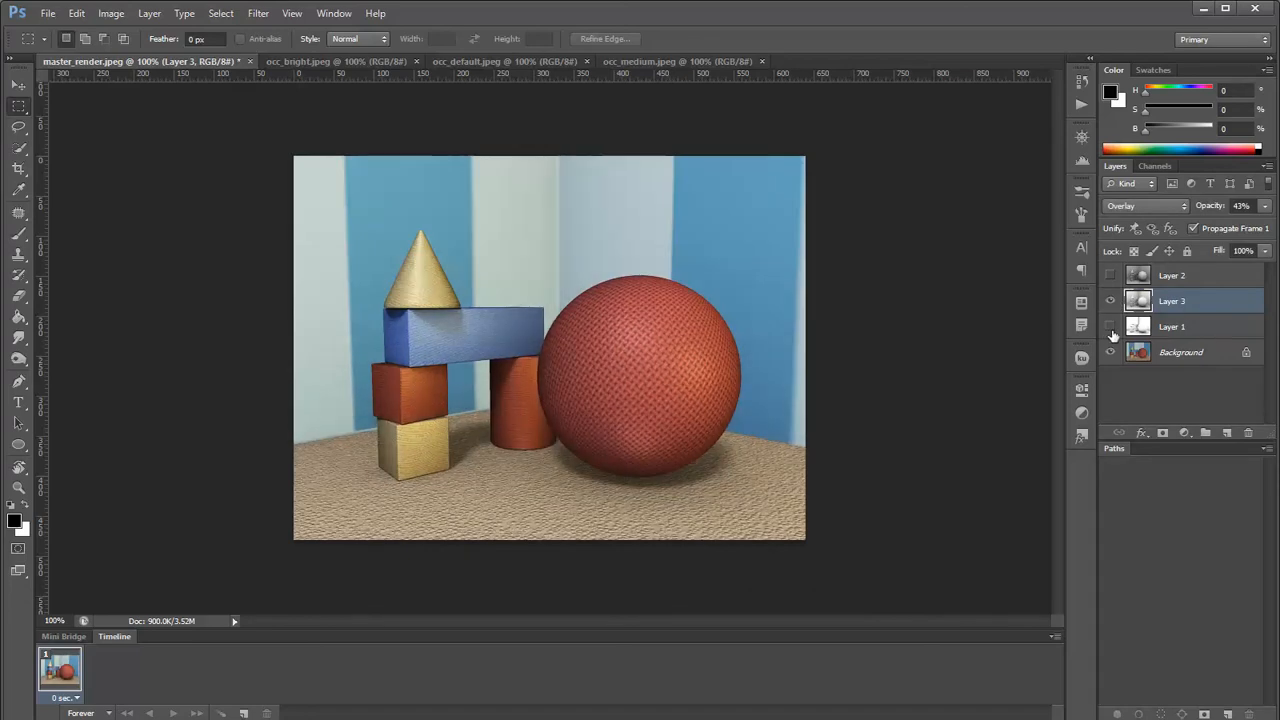
Try Layer 3 with the Hard Light blend mode at 100% opacity.
left_click(1185, 205)
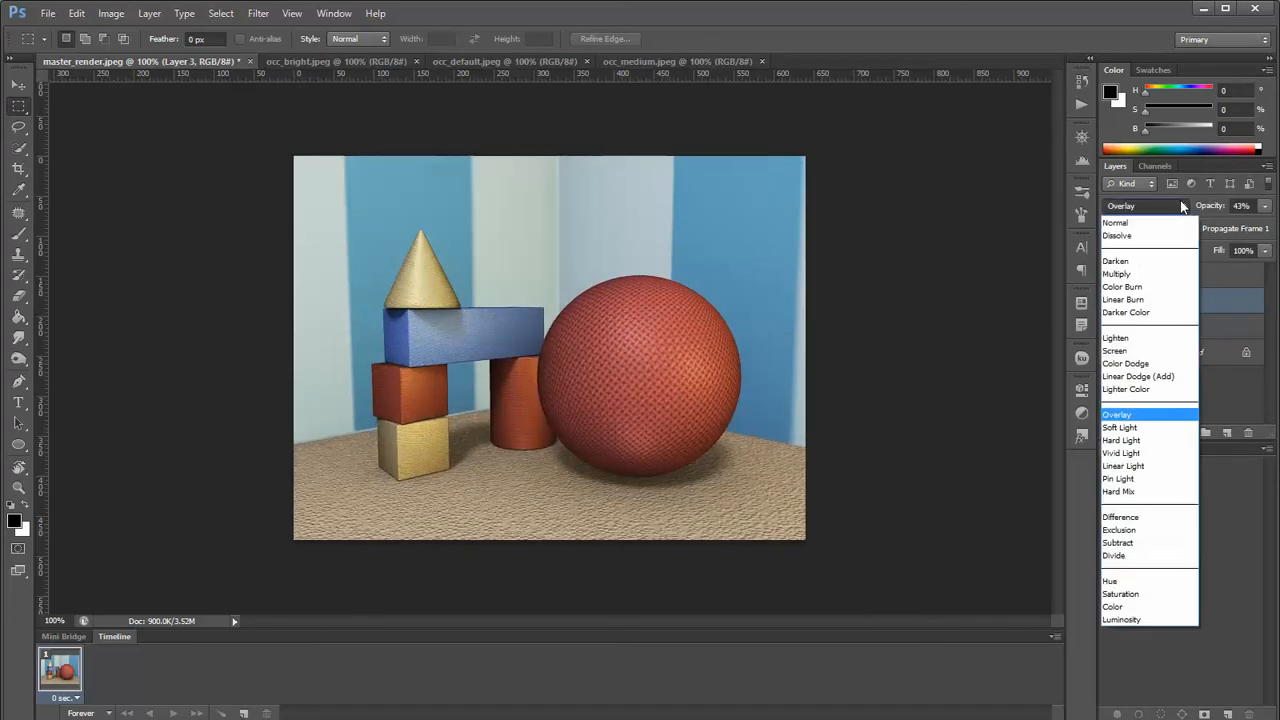
left_click(1144, 441)
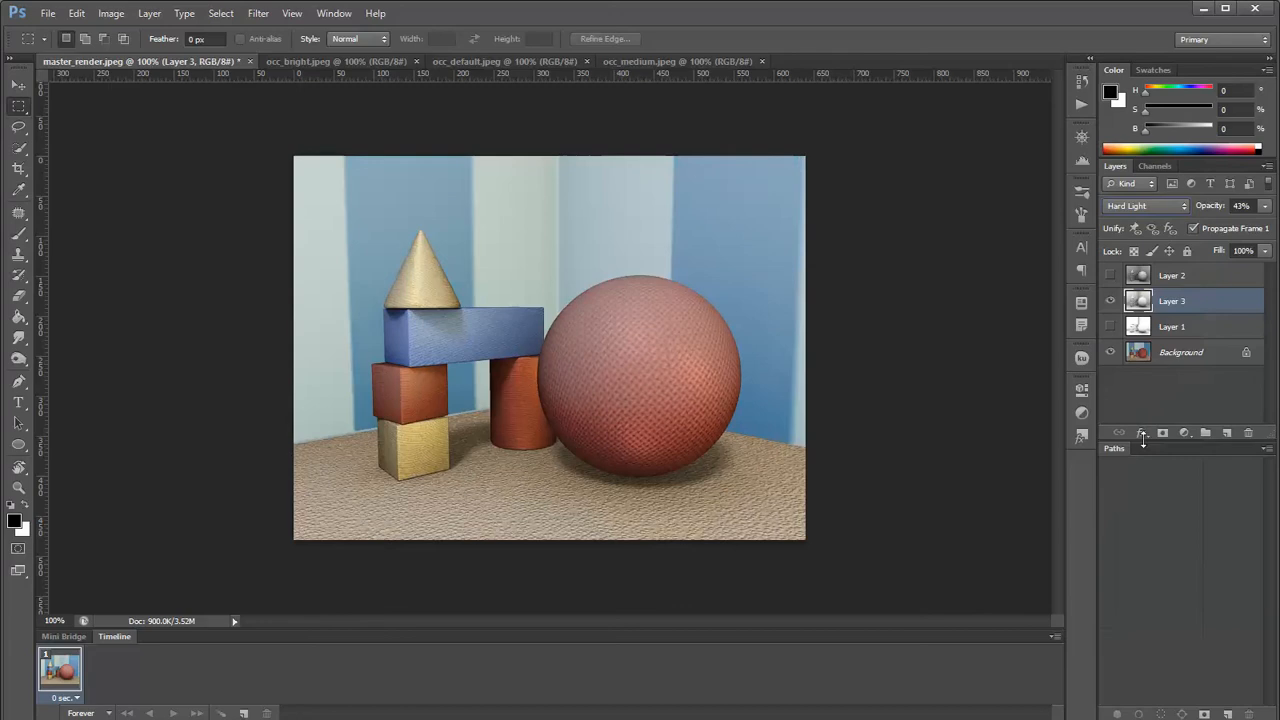
left_click(1265, 206)
left_click_drag(1261, 224, 1276, 231)
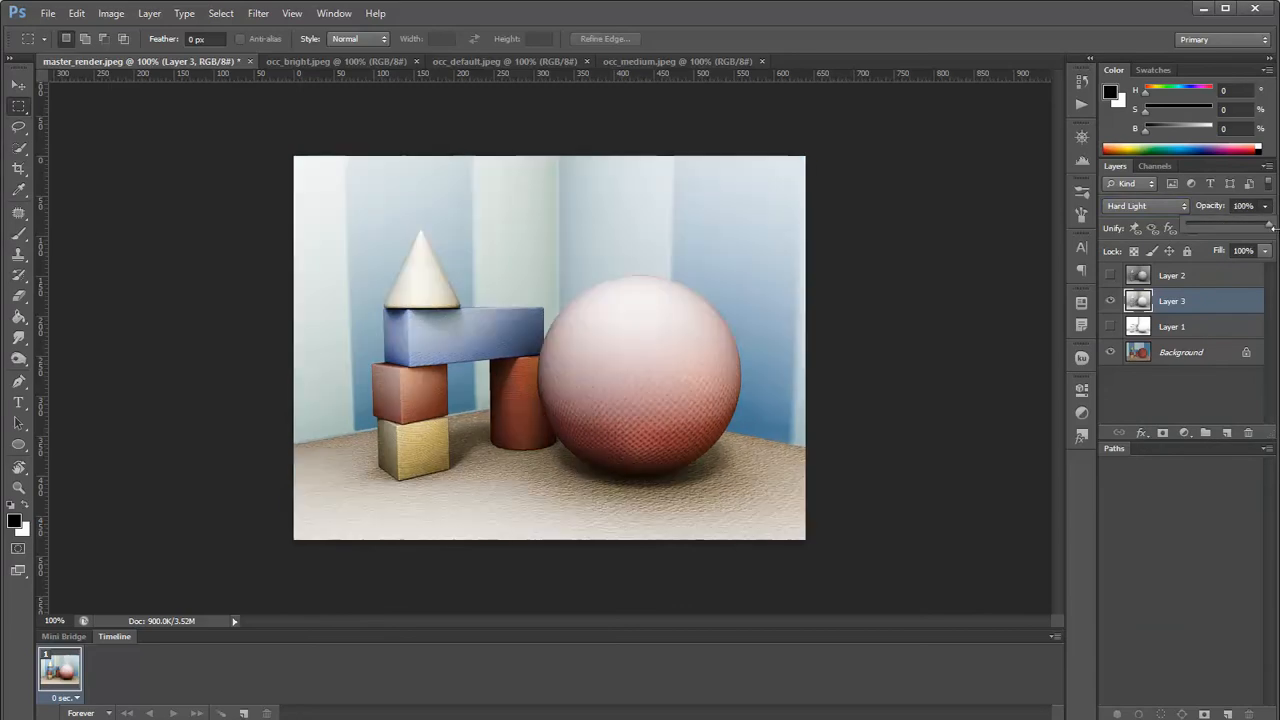
Try the Hard Mix blend mode on Layer 3 and reduce its opacity to about 21%.
left_click(1156, 205)
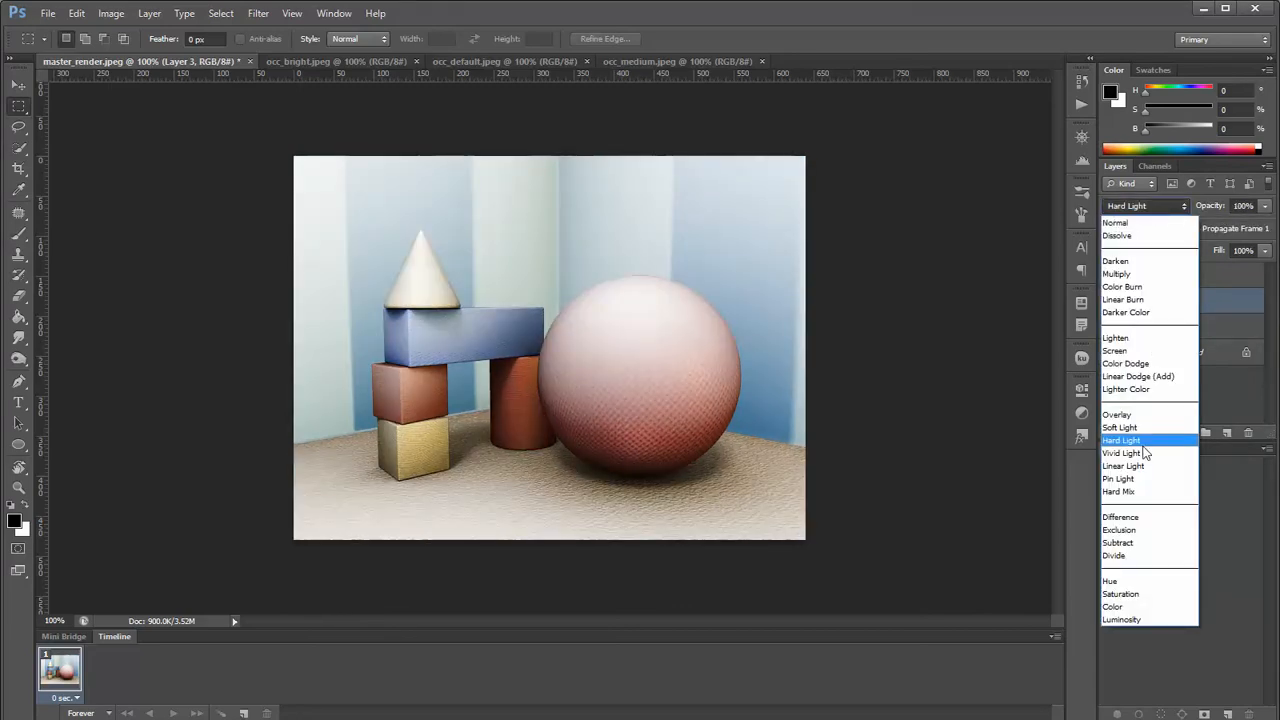
left_click(1133, 492)
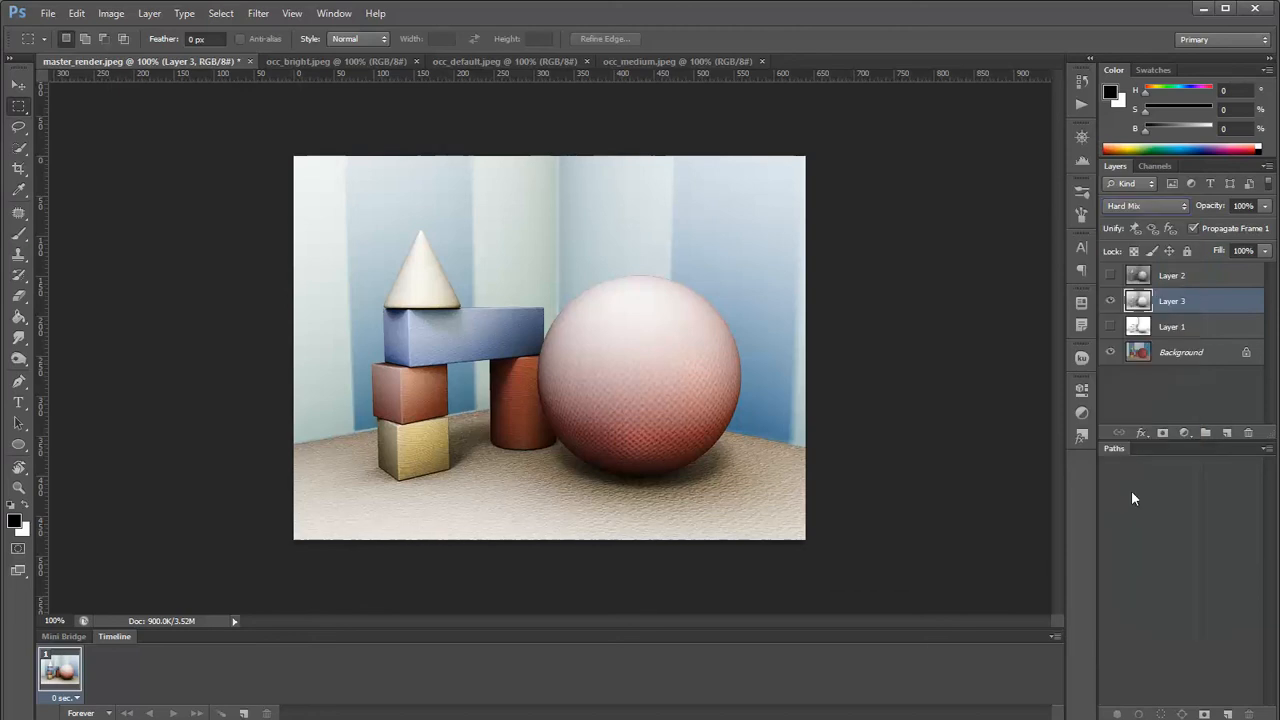
left_click_drag(1265, 205, 1201, 223)
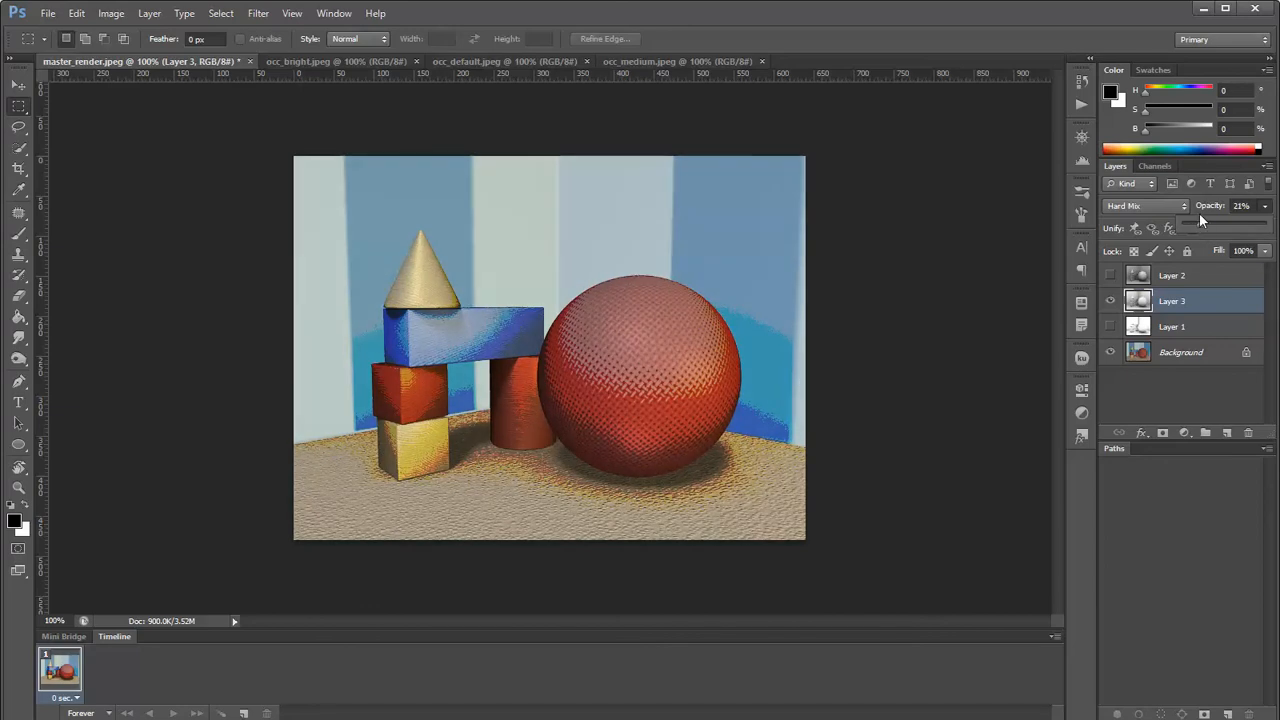
Set Layer 3 to the Multiply blend mode at about 44% opacity.
left_click(1148, 206)
left_click(1157, 274)
left_click(1265, 206)
mouse_move(1226, 223)
left_mouse_down()
mouse_move(1277, 227)
mouse_move(1229, 229)
left_mouse_up()
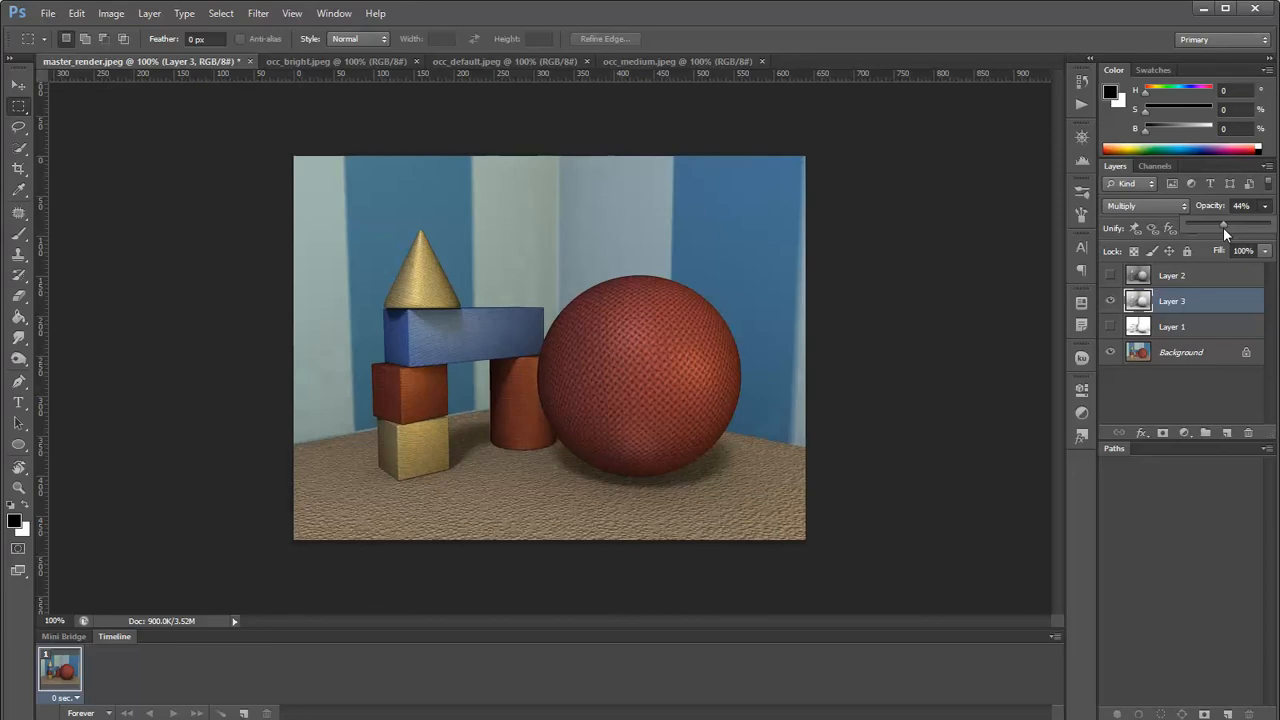
left_click_drag(1226, 229, 1224, 227)
Hide Layer 3, and show and select Layer 1 in its place.
left_click(1110, 301)
left_click(1110, 327)
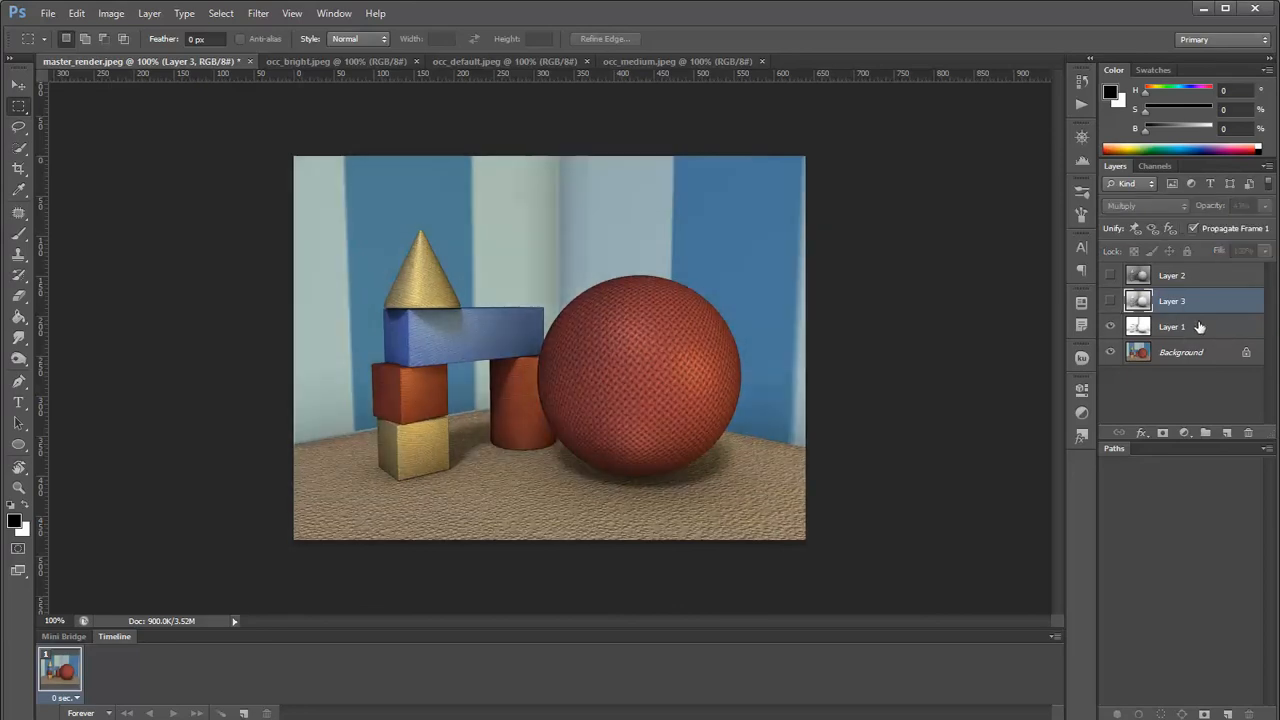
left_click(1126, 330)
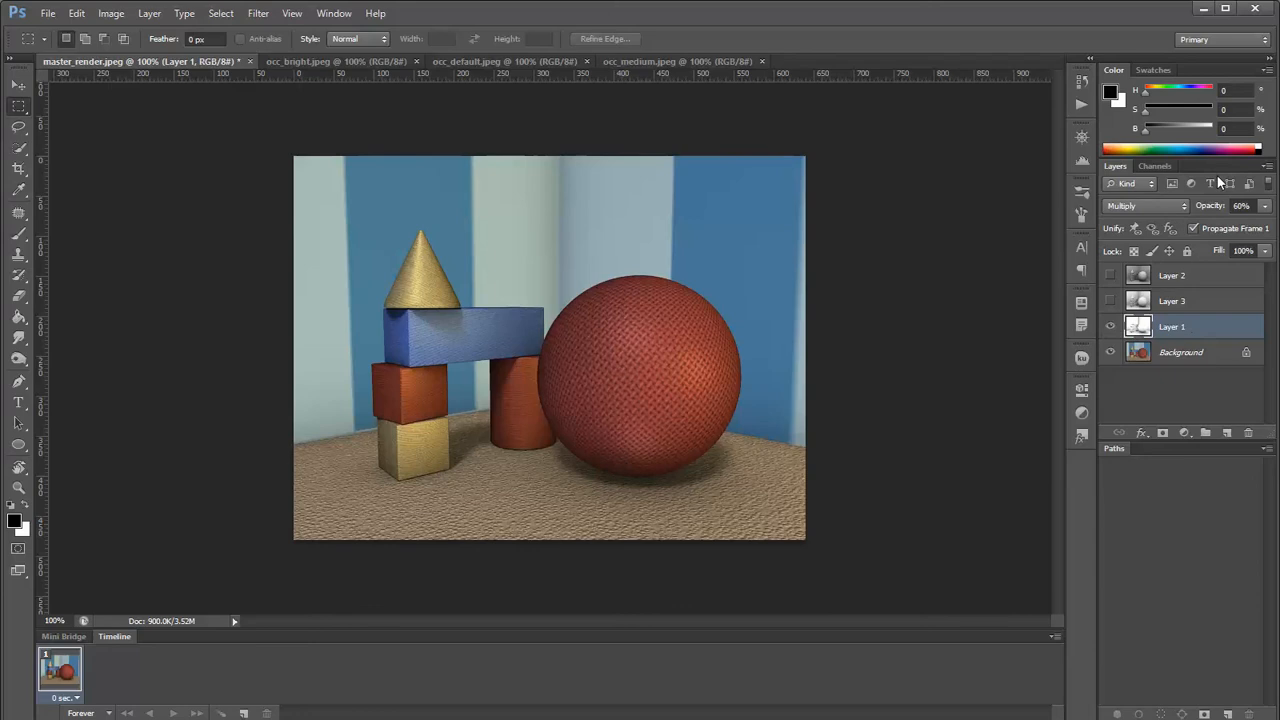
Raise Layer 1 to 100% opacity and switch its blend mode to Normal to view the raw occlusion pass.
left_click(1264, 206)
left_click_drag(1237, 226, 1260, 227)
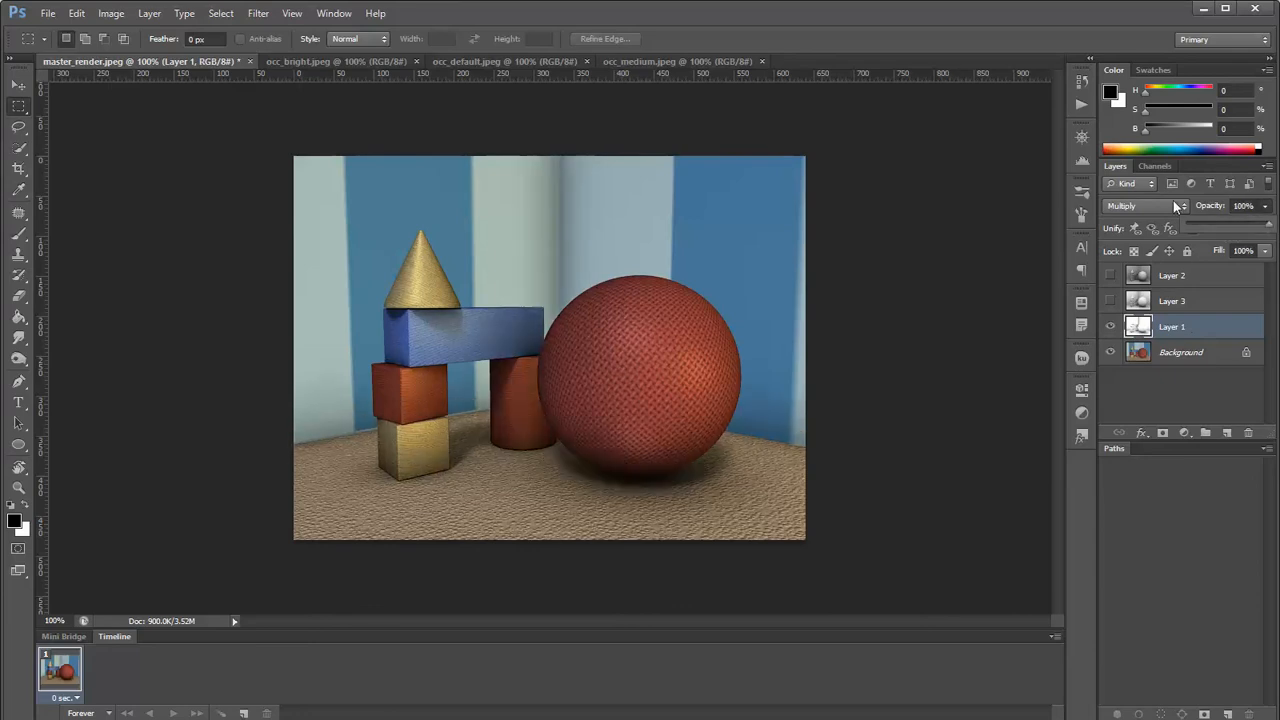
left_click(1145, 206)
left_click(1152, 225)
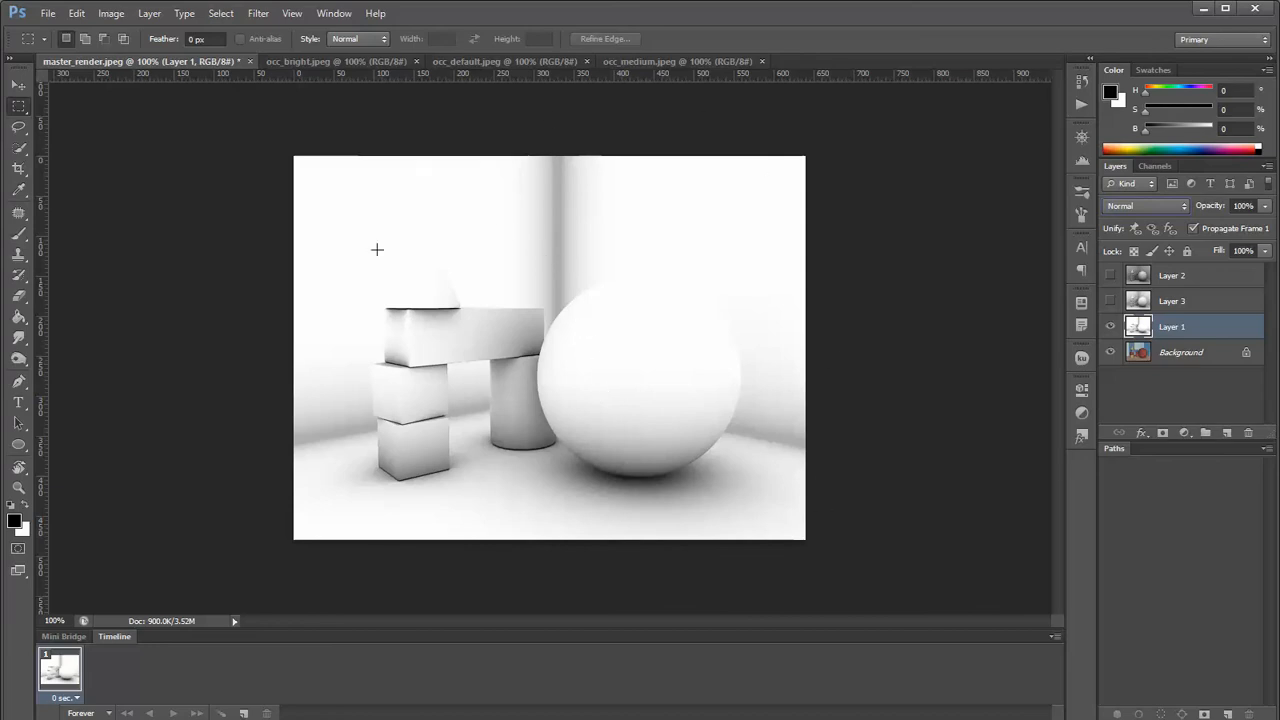
Set Layer 1 to the Multiply blend mode at 50% opacity.
left_click(1163, 205)
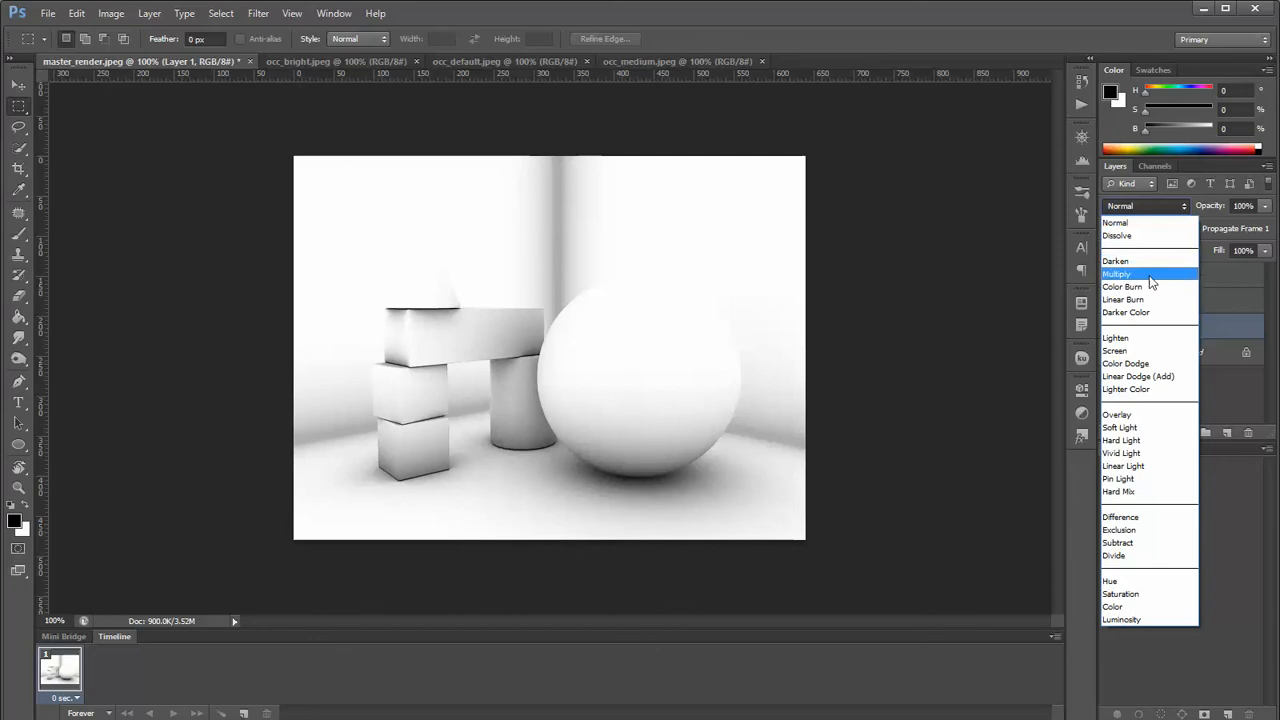
left_click(1130, 279)
left_click_drag(1265, 206, 1222, 229)
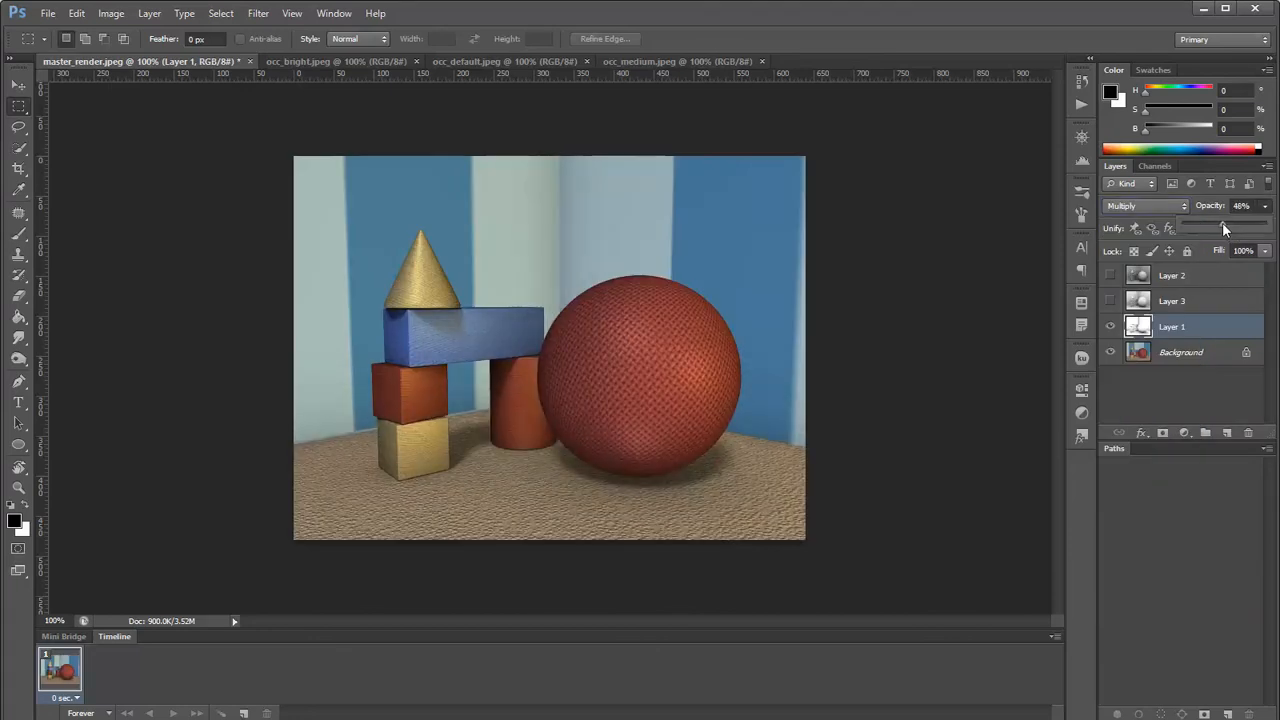
left_click_drag(1223, 222, 1224, 223)
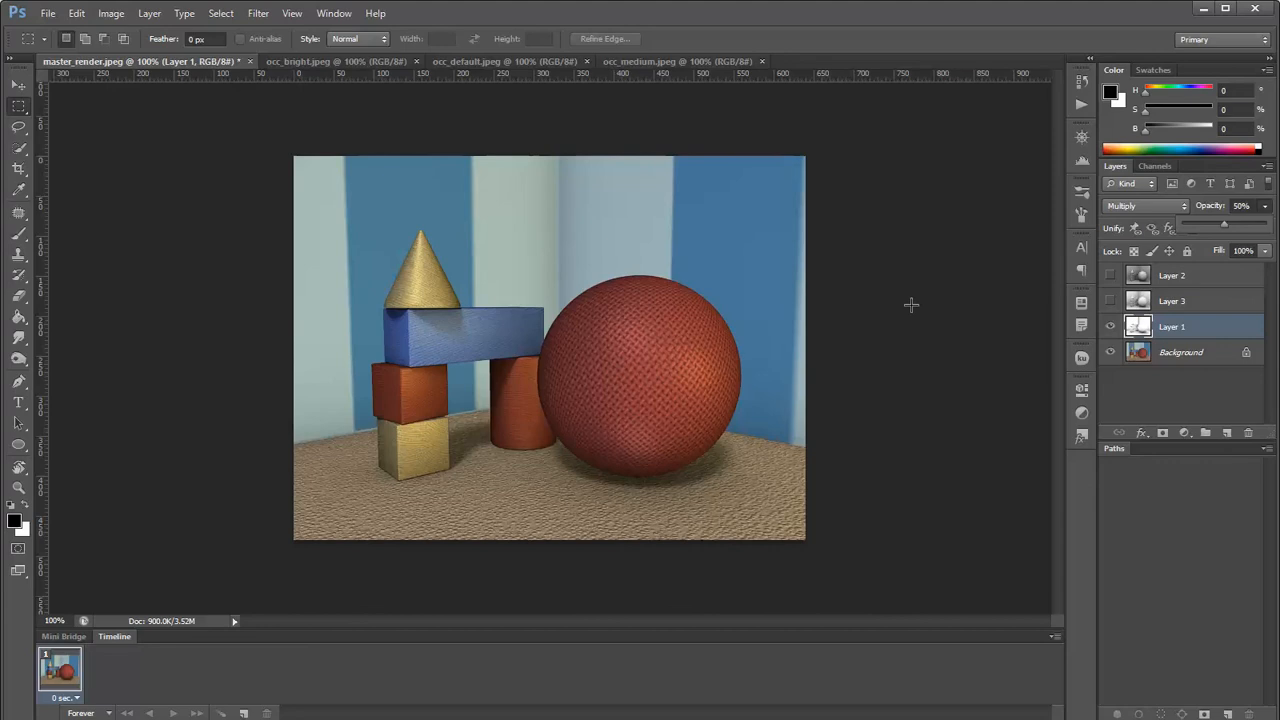